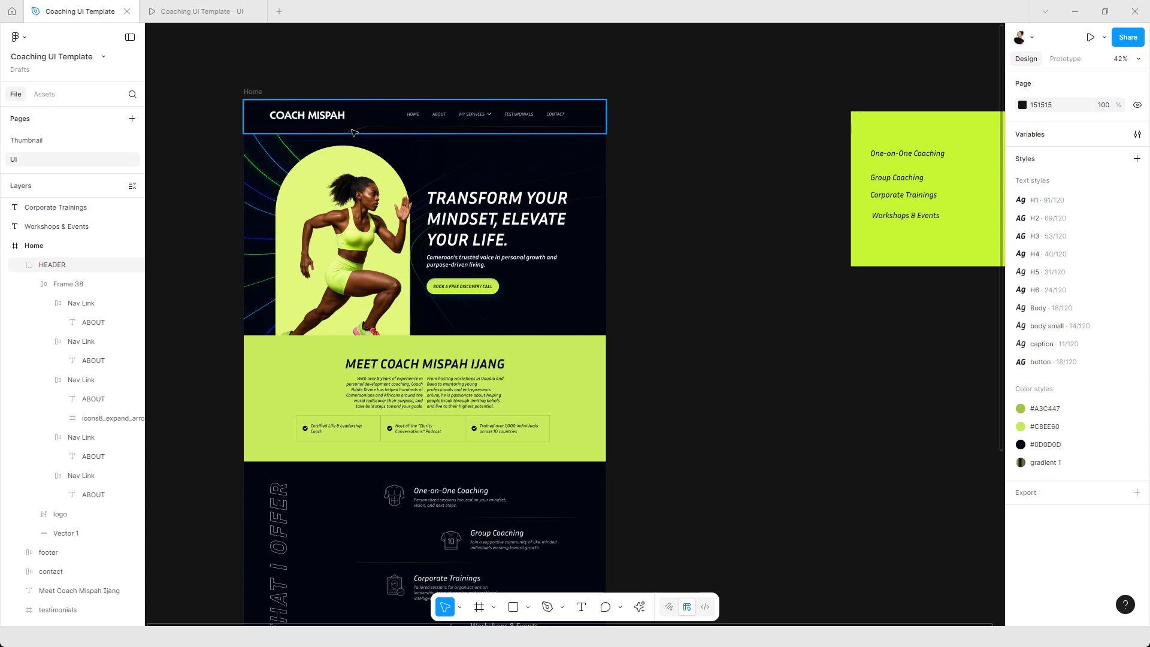
Look over the Home page design from header to footer and the green services panel beside it.
scroll(354, 130, left, 5)
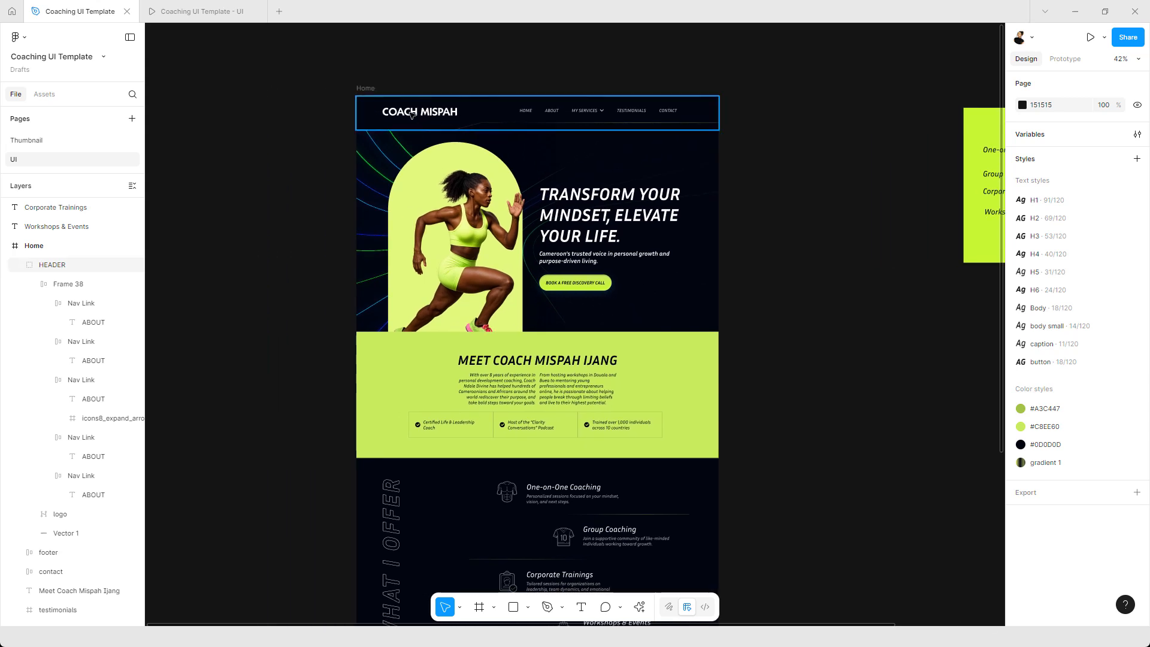
scroll(503, 123, down, 2)
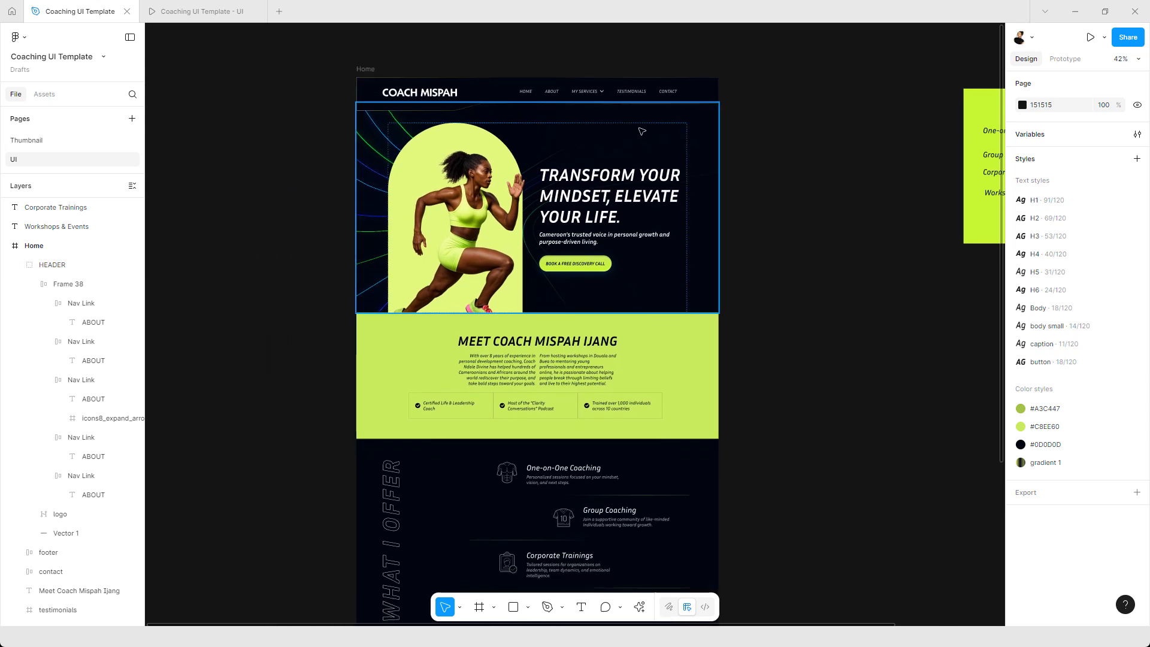
scroll(689, 120, down, 4)
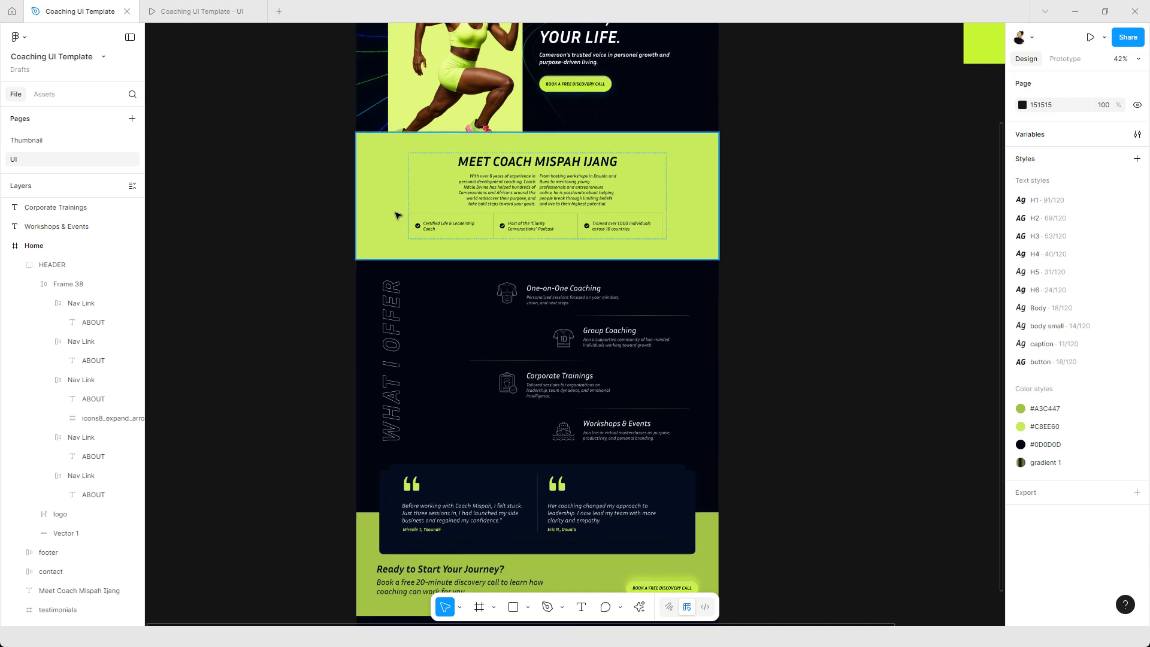
scroll(641, 209, down, 2)
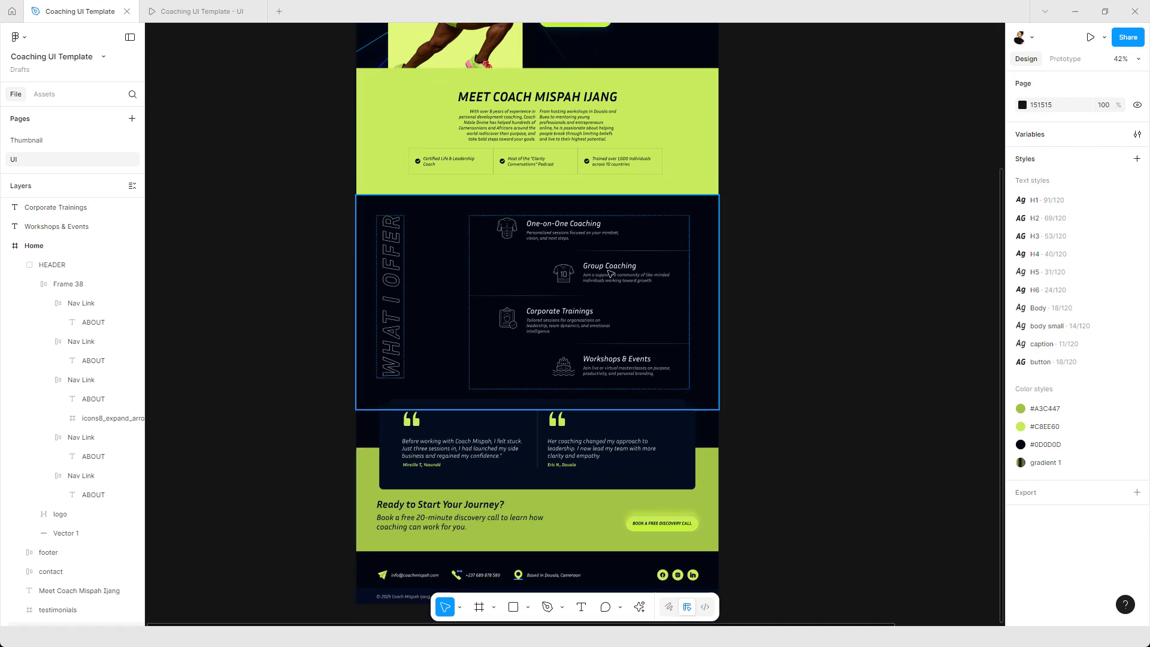
click(610, 273)
scroll(474, 443, down, 1)
click(474, 443)
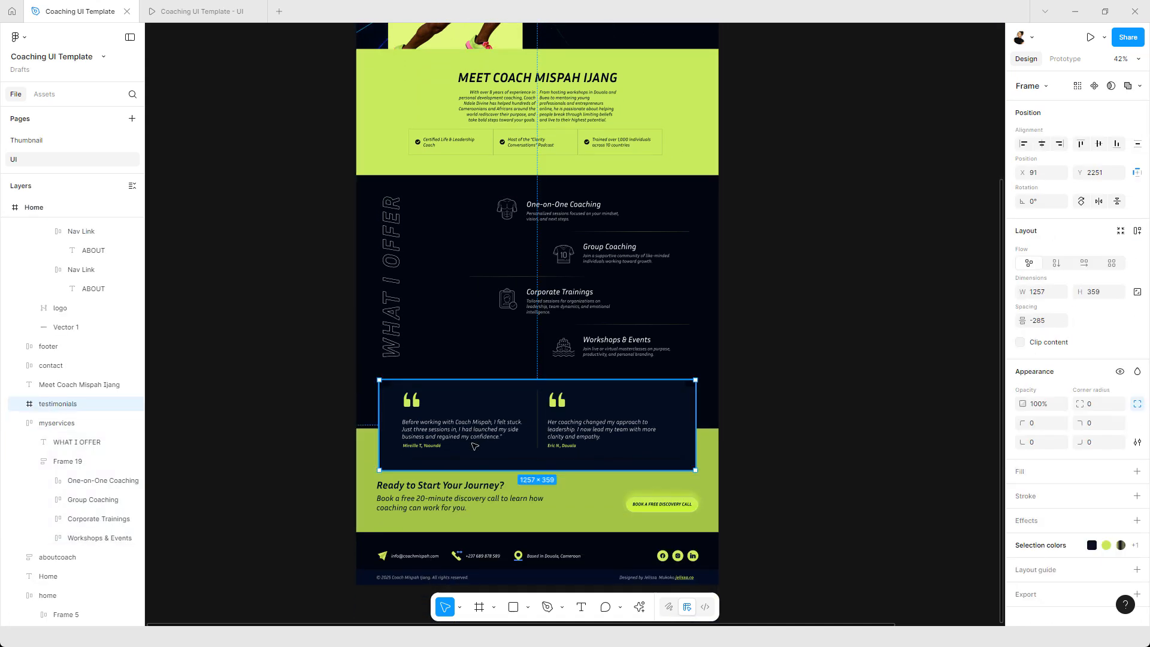
click(435, 508)
click(419, 551)
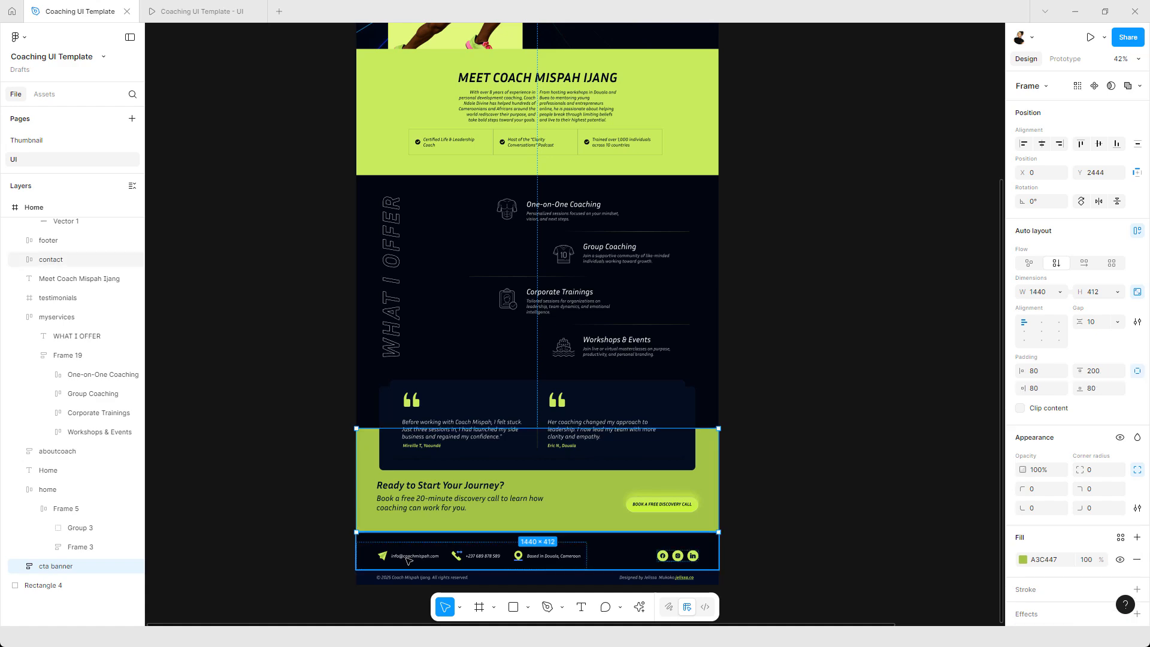
click(409, 582)
scroll(625, 168, up, 5)
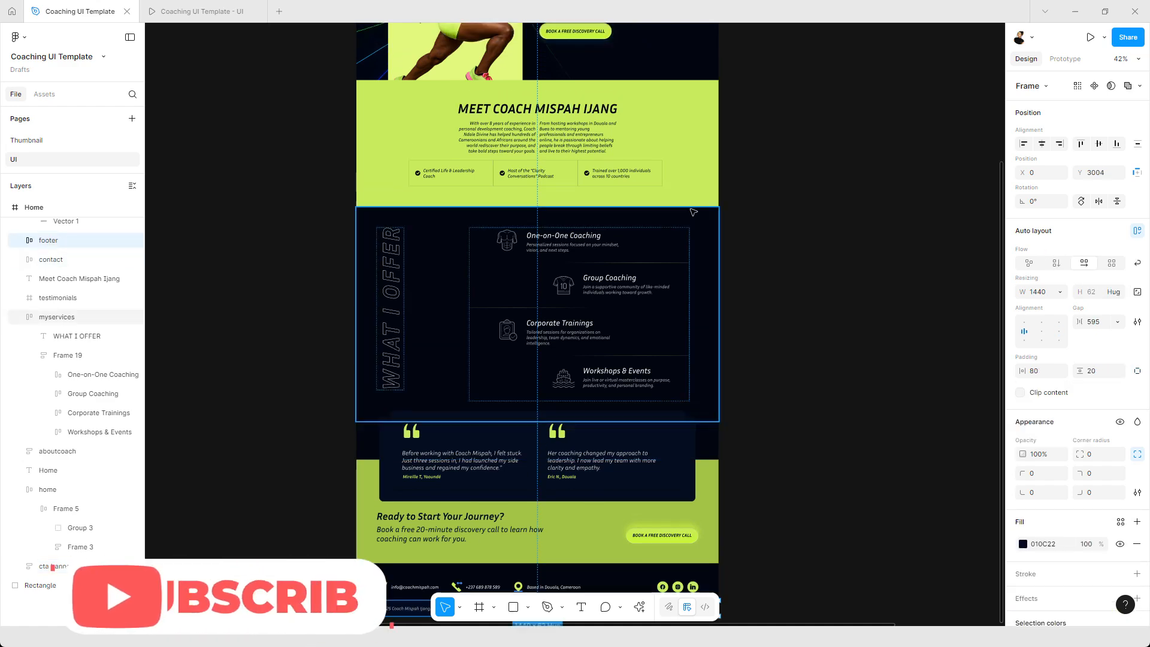
scroll(634, 150, up, 4)
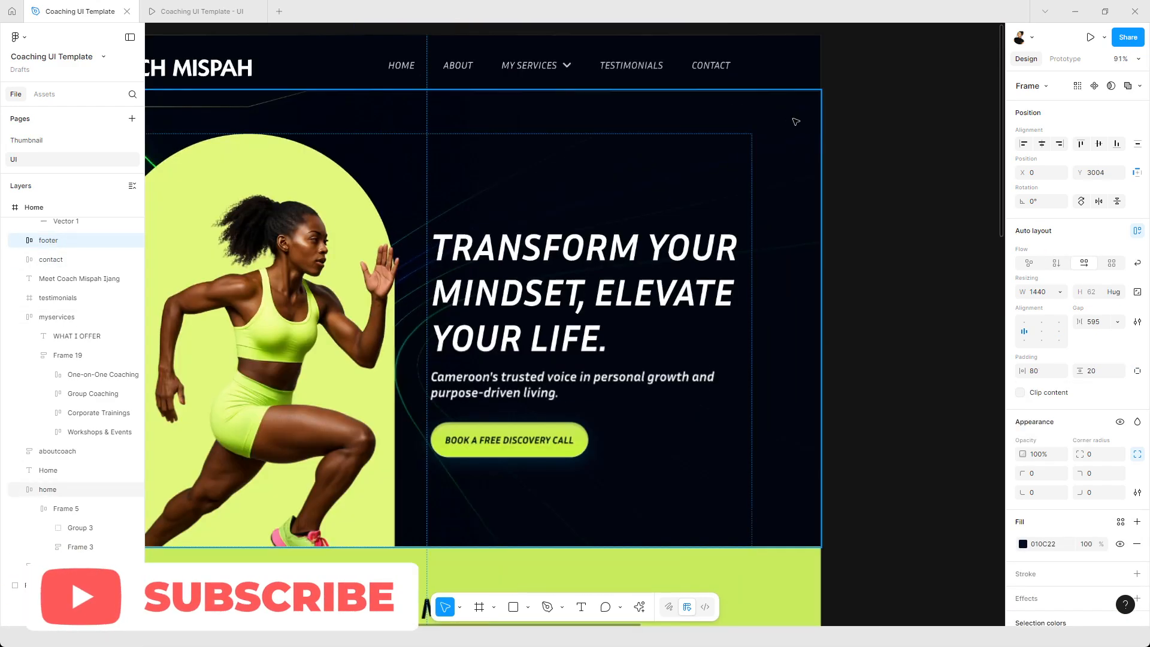
drag(777, 113, 704, 126)
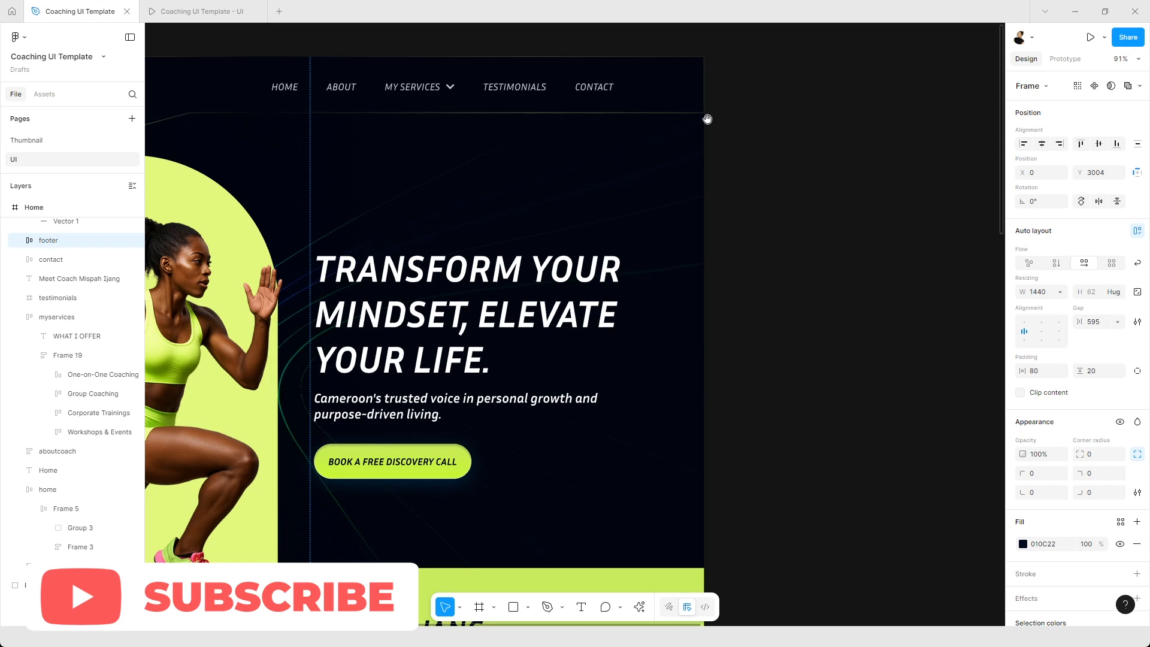
scroll(814, 120, down, 1)
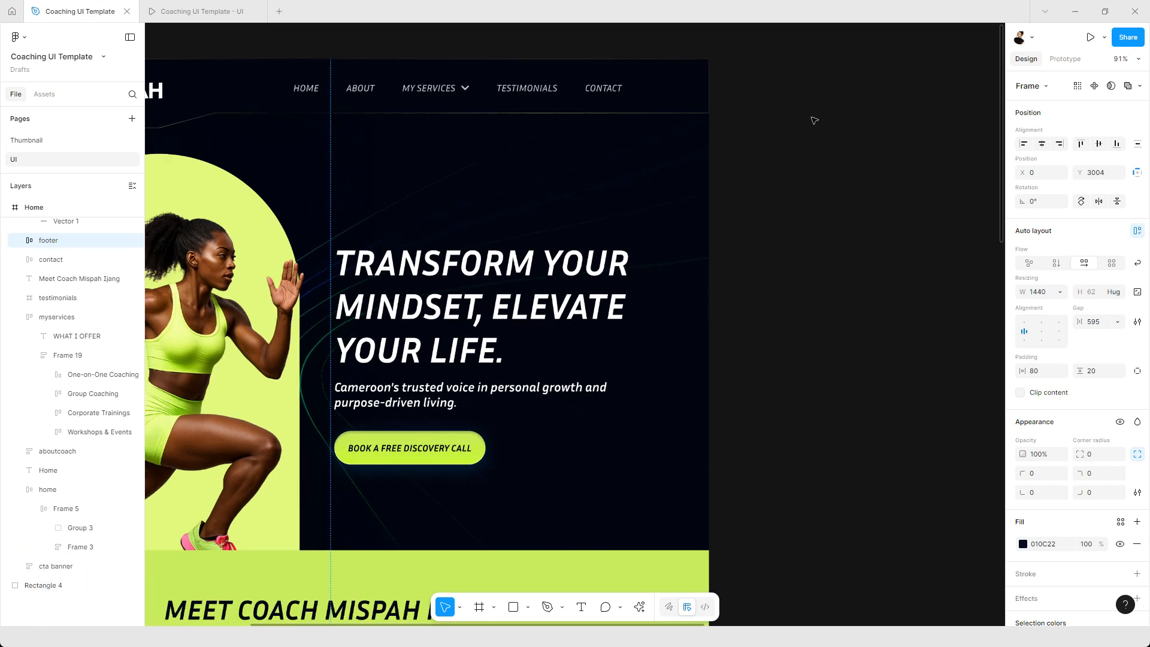
scroll(814, 121, down, 3)
drag(870, 120, 575, 127)
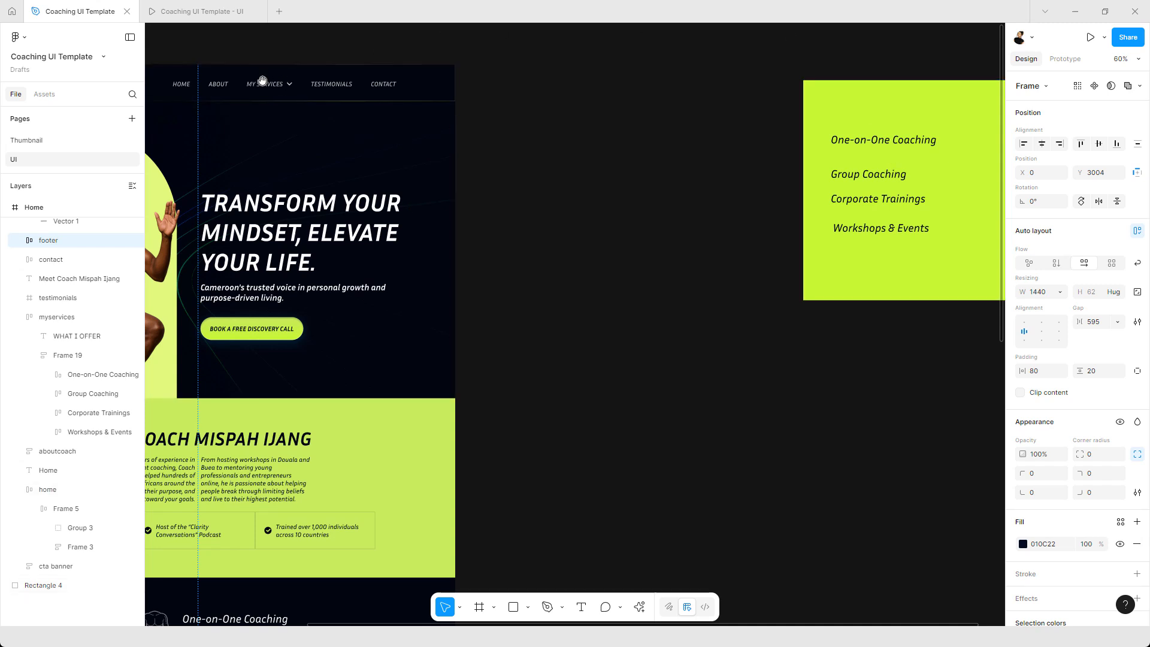
Duplicate the header's ABOUT and MY SERVICES nav links onto the empty canvas beside the Home frame, with a second copy 11 px below.
drag(261, 75, 433, 72)
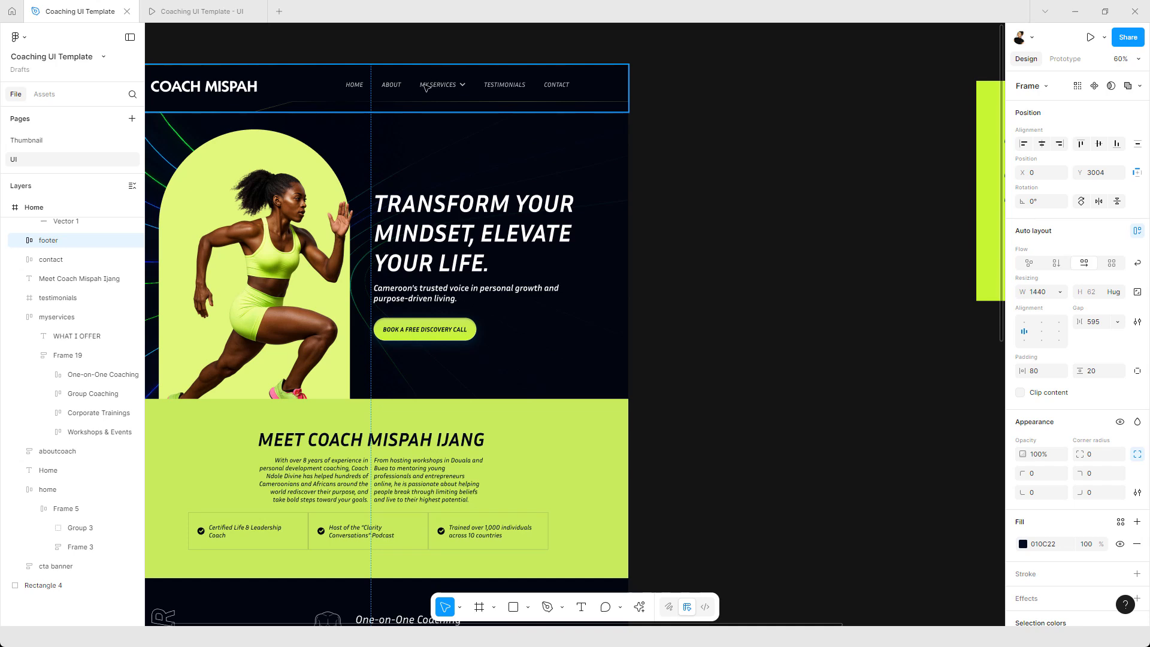
scroll(426, 88, up, 2)
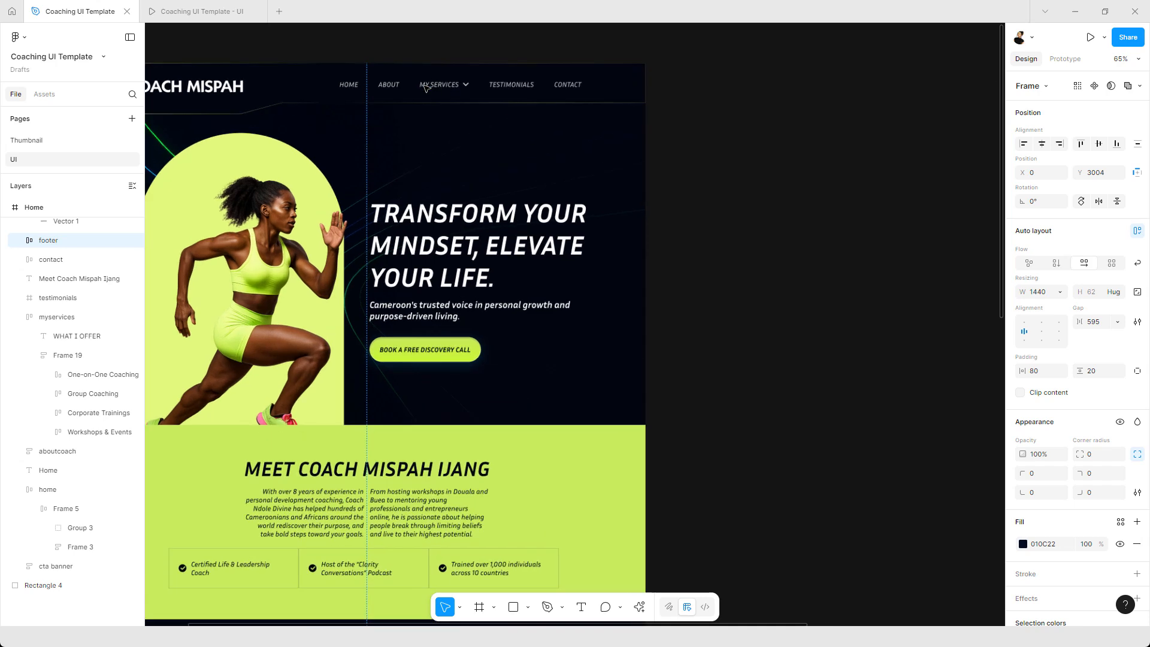
click(384, 90)
click(386, 89)
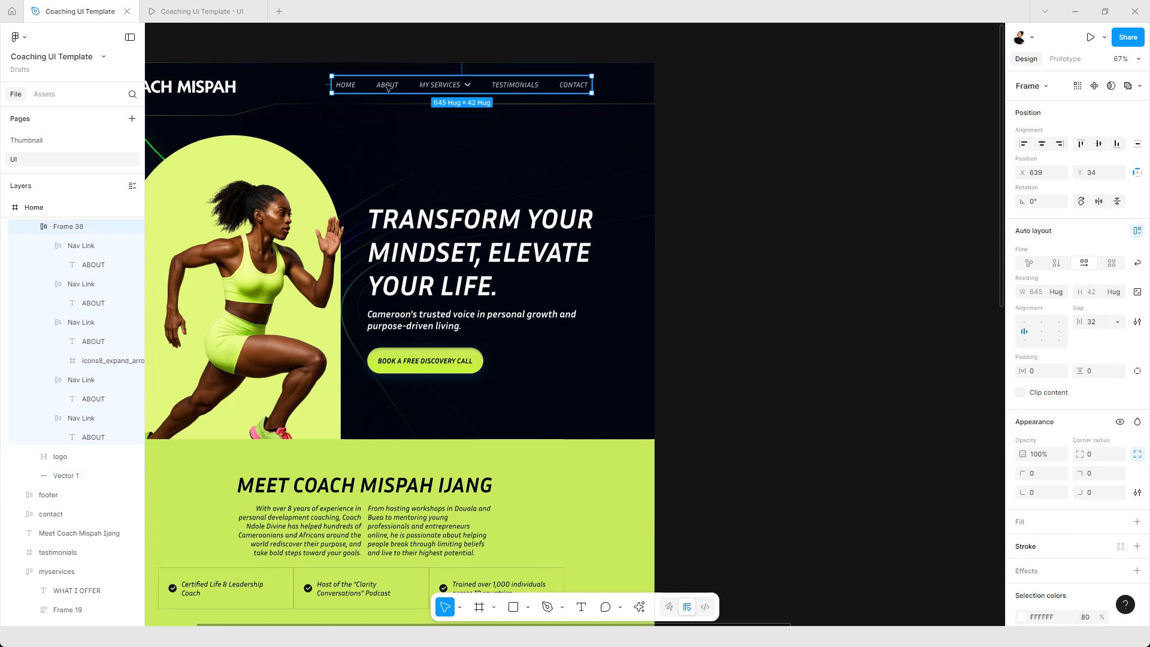
scroll(389, 87, up, 1)
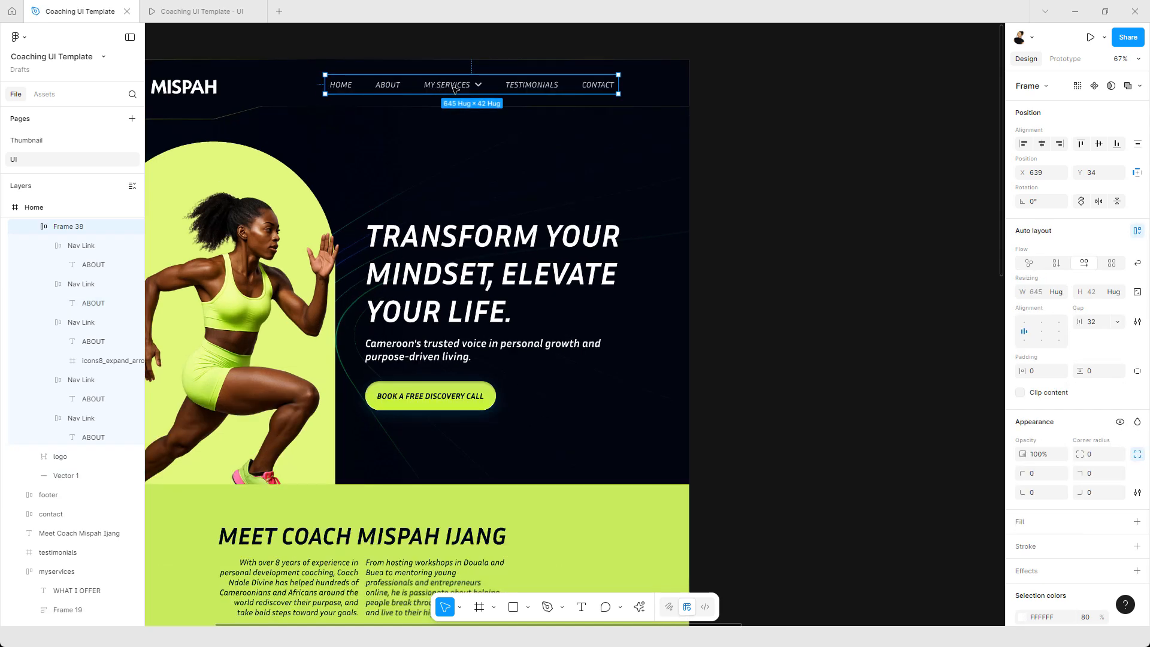
double_click(452, 88)
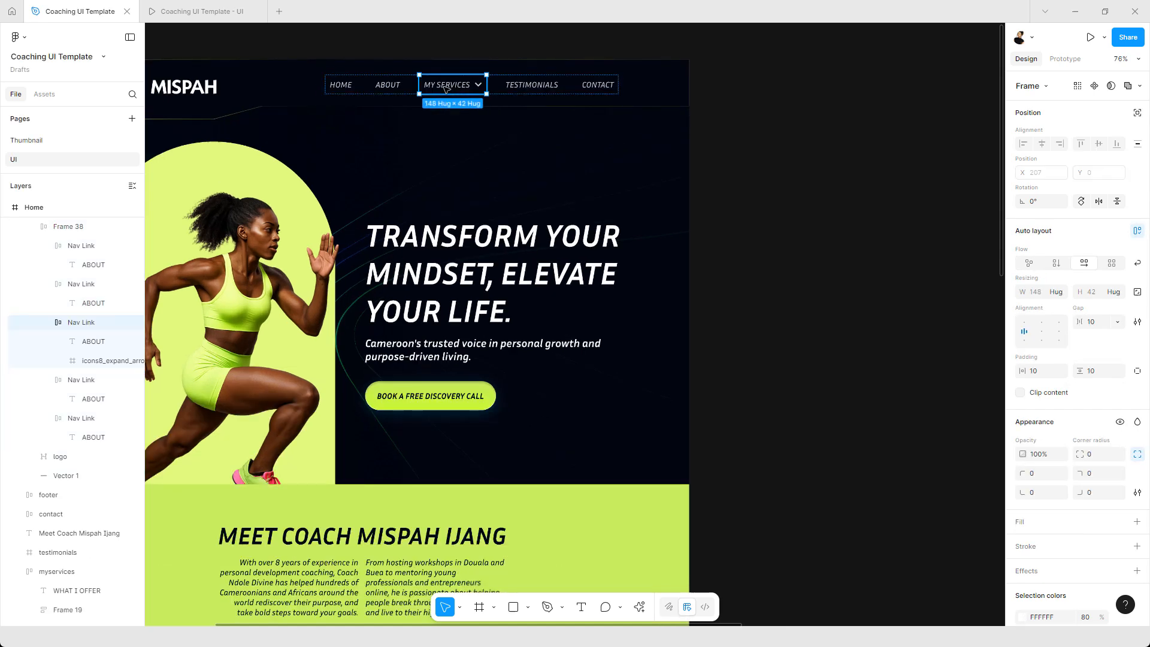
click(389, 87)
shift+click(452, 89)
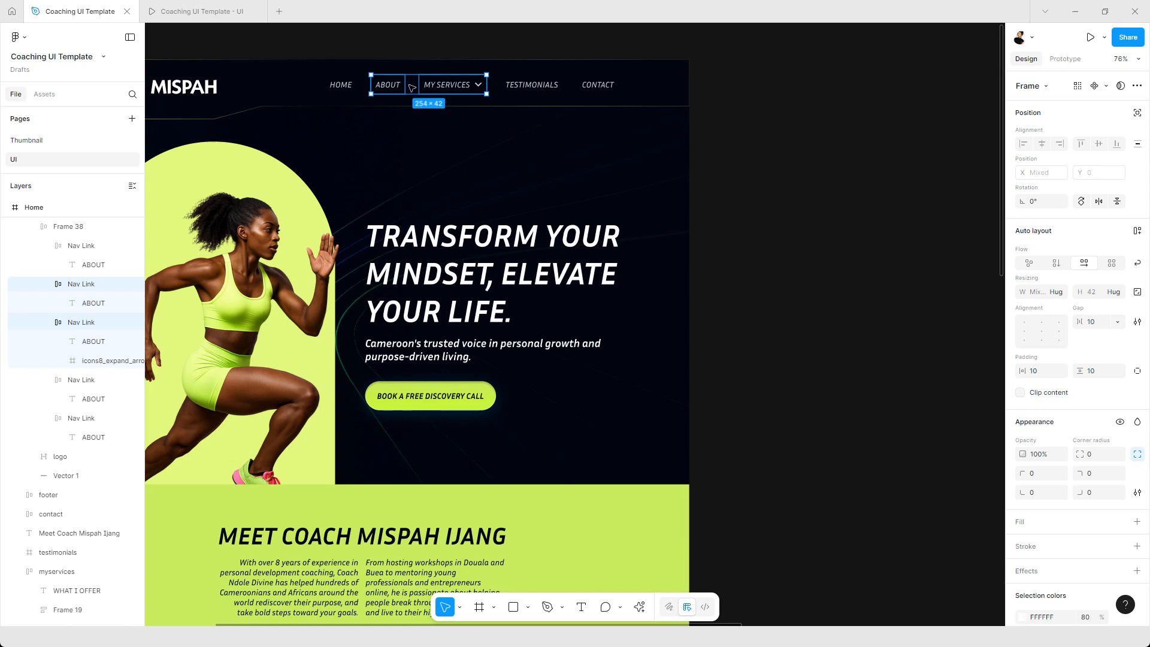
drag(395, 87, 500, 125)
scroll(531, 106, up, 4)
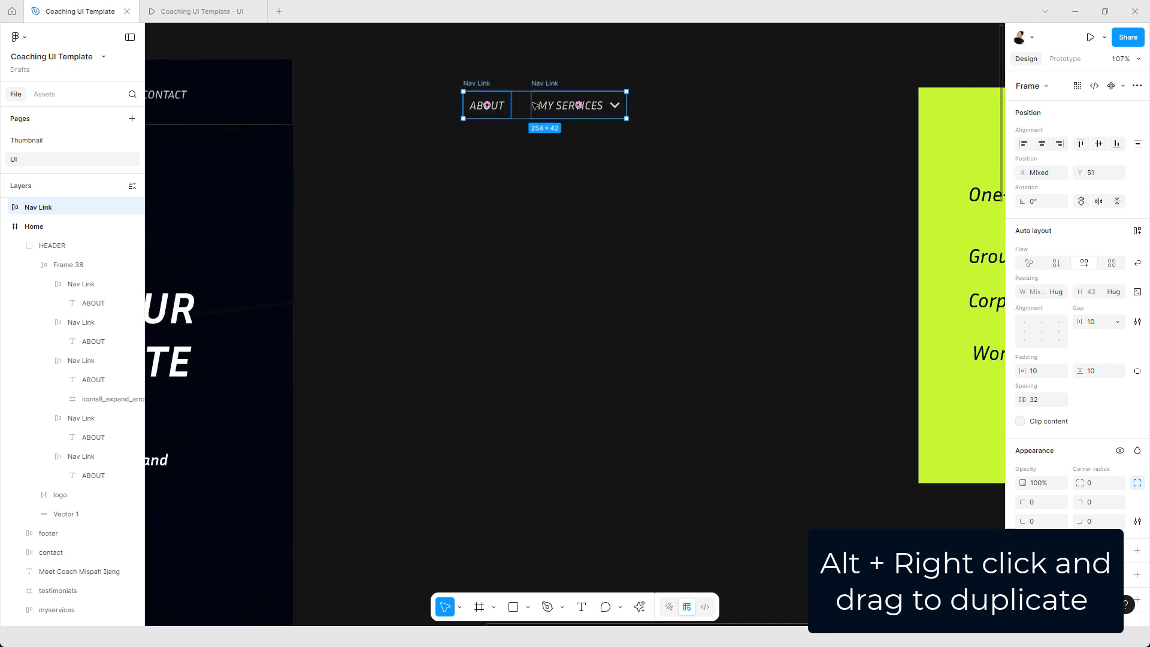
drag(580, 134, 506, 175)
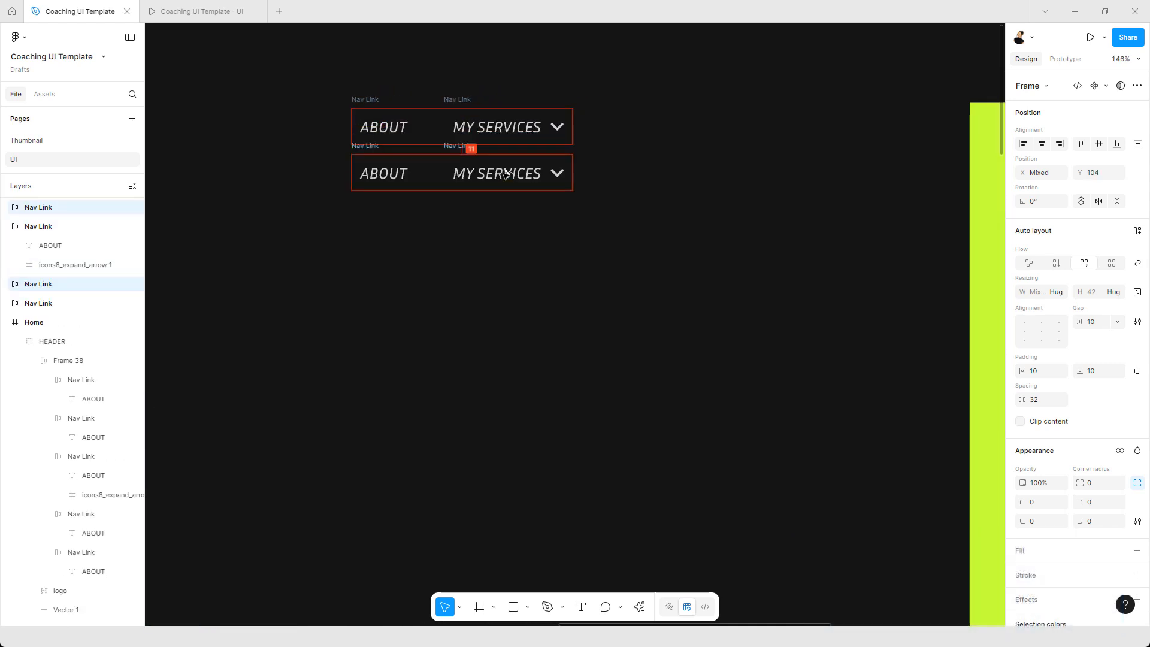
Turn the four copied nav links into one component set.
click(405, 139)
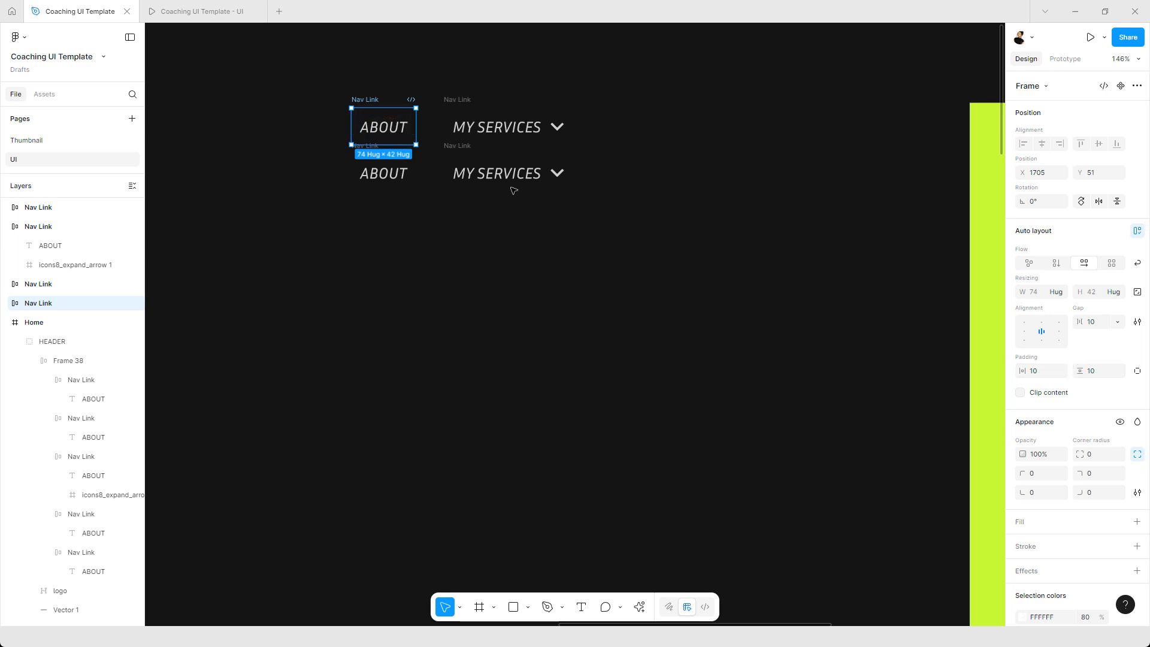
click(464, 103)
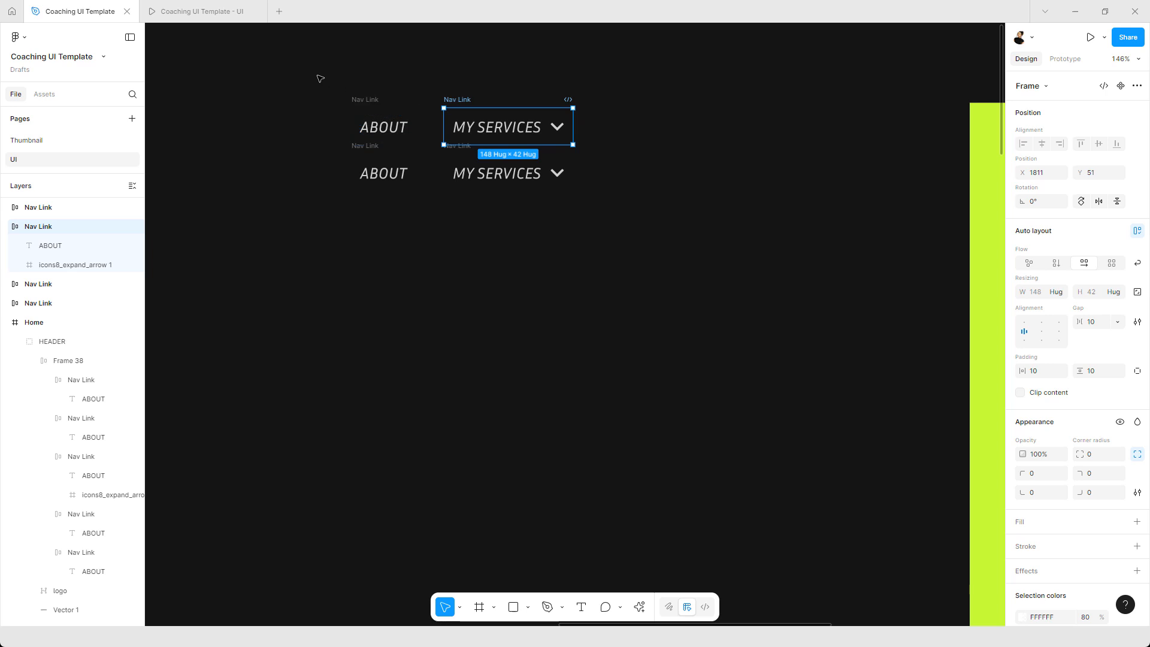
drag(317, 73, 434, 150)
drag(586, 189, 639, 218)
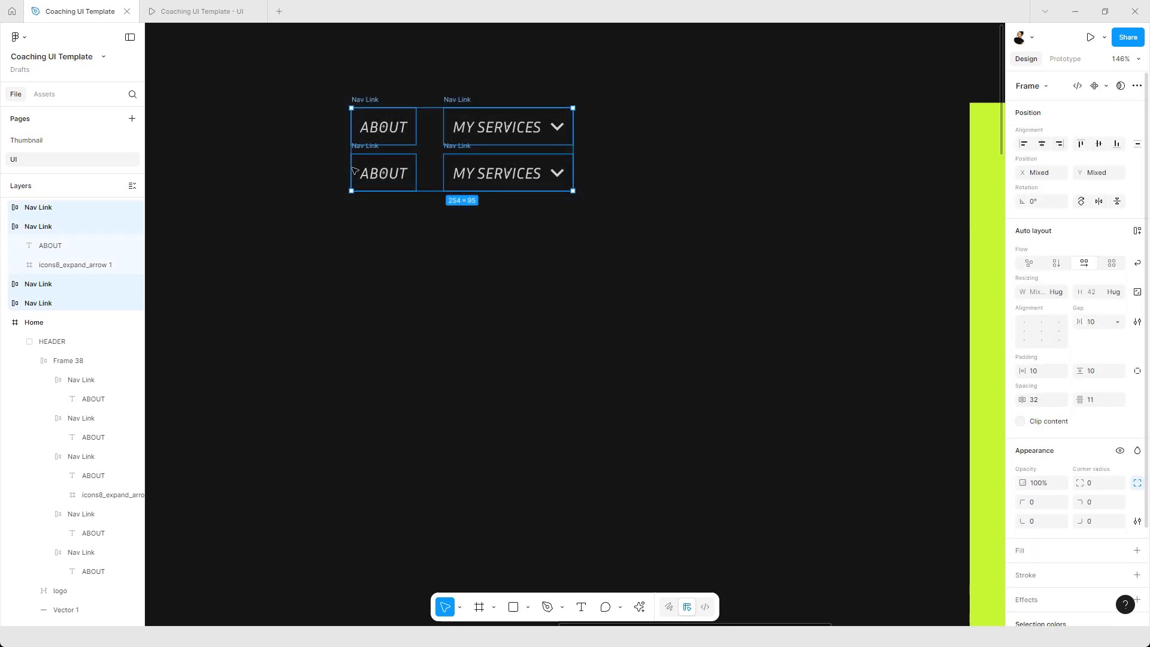
click(1106, 88)
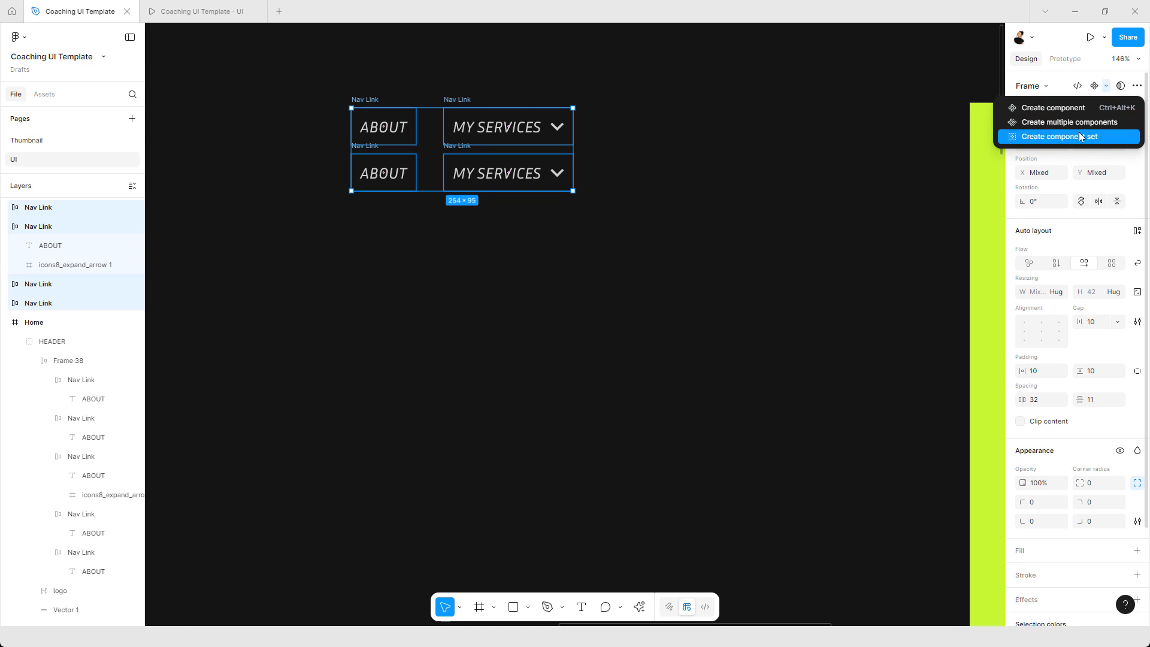
click(1078, 136)
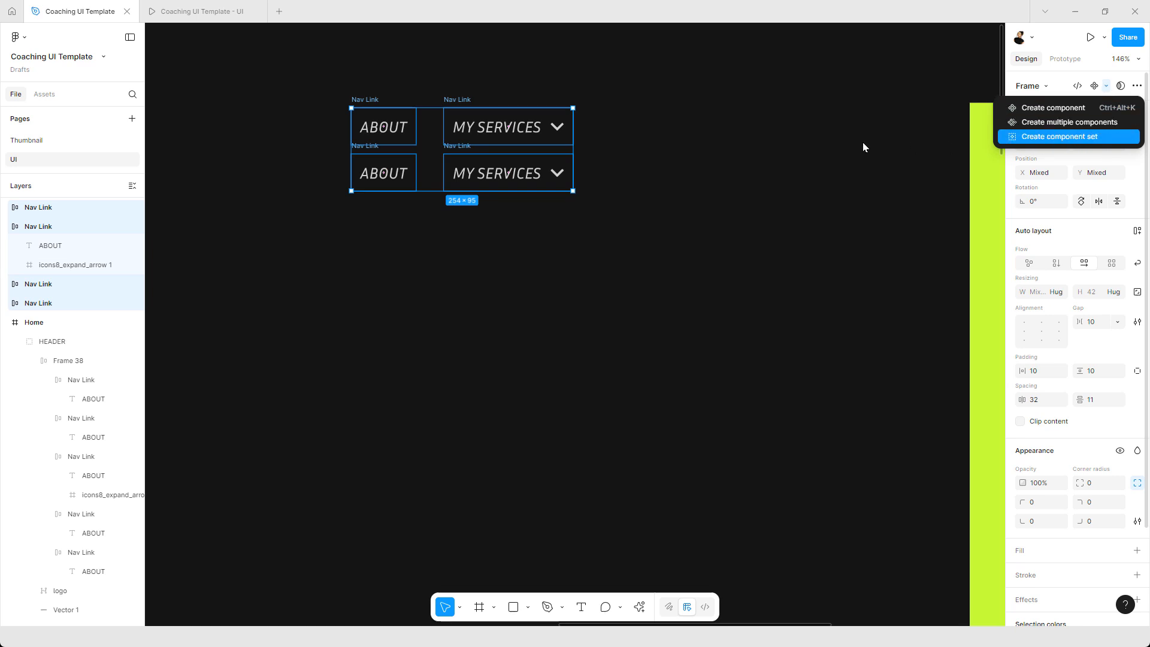
Recolor the lower ABOUT and MY SERVICES variants, including the arrow, with the #C8EE60 color style.
click(409, 136)
shift+click(496, 133)
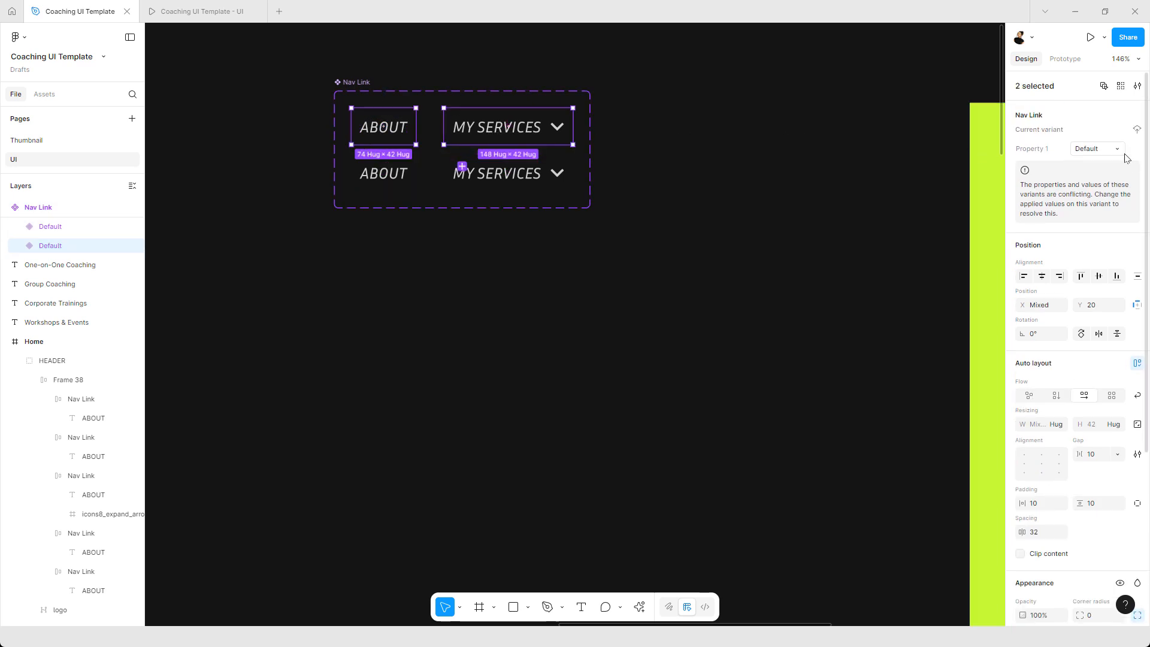
click(380, 173)
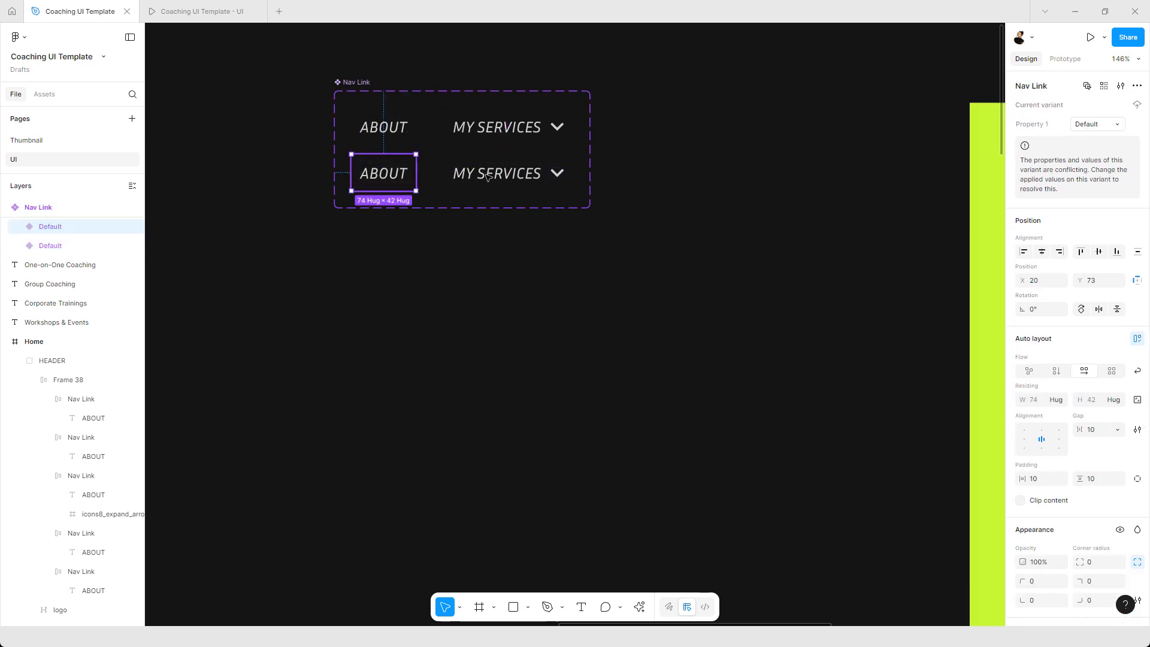
shift+click(512, 174)
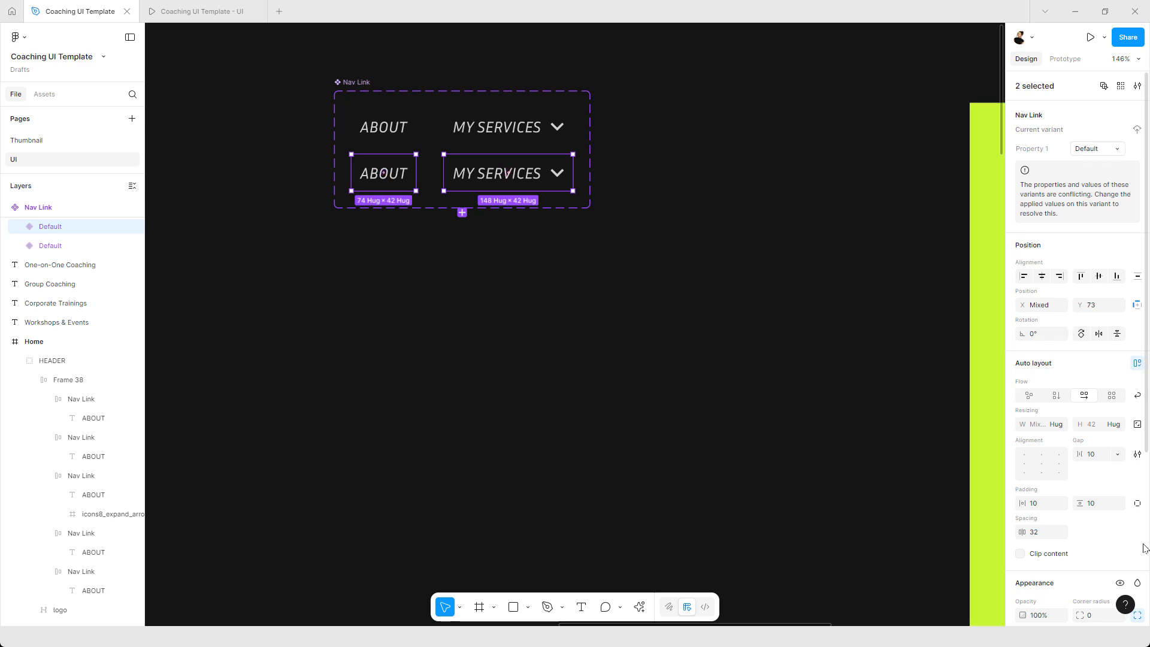
scroll(1094, 517, down, 2)
scroll(1095, 517, down, 3)
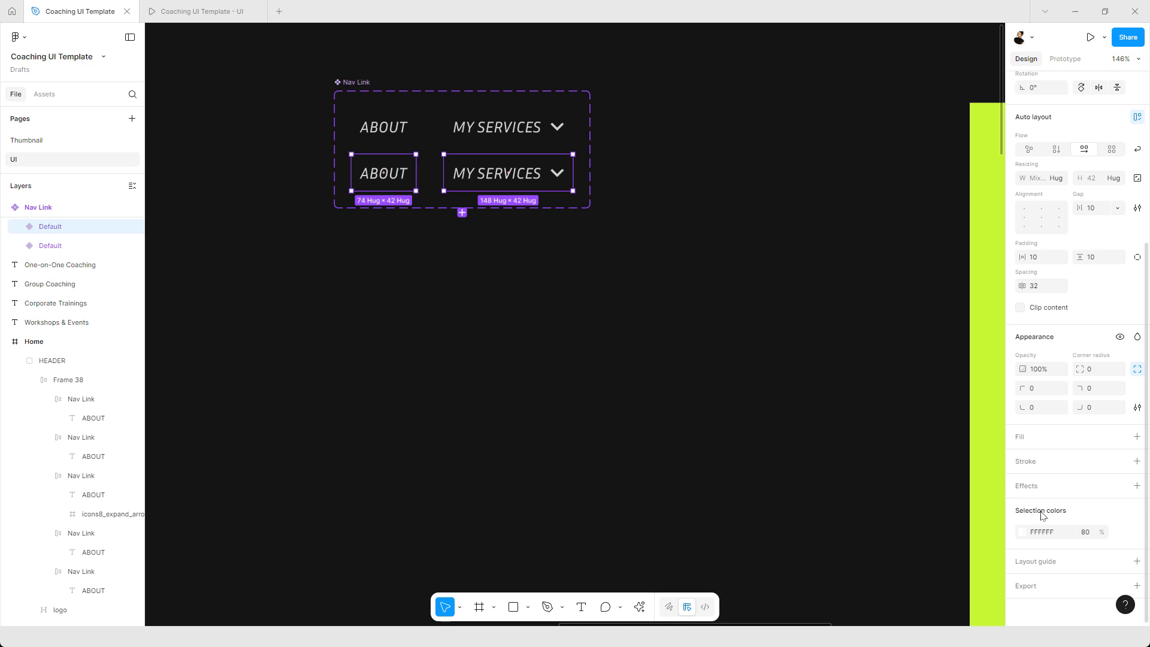
click(1121, 531)
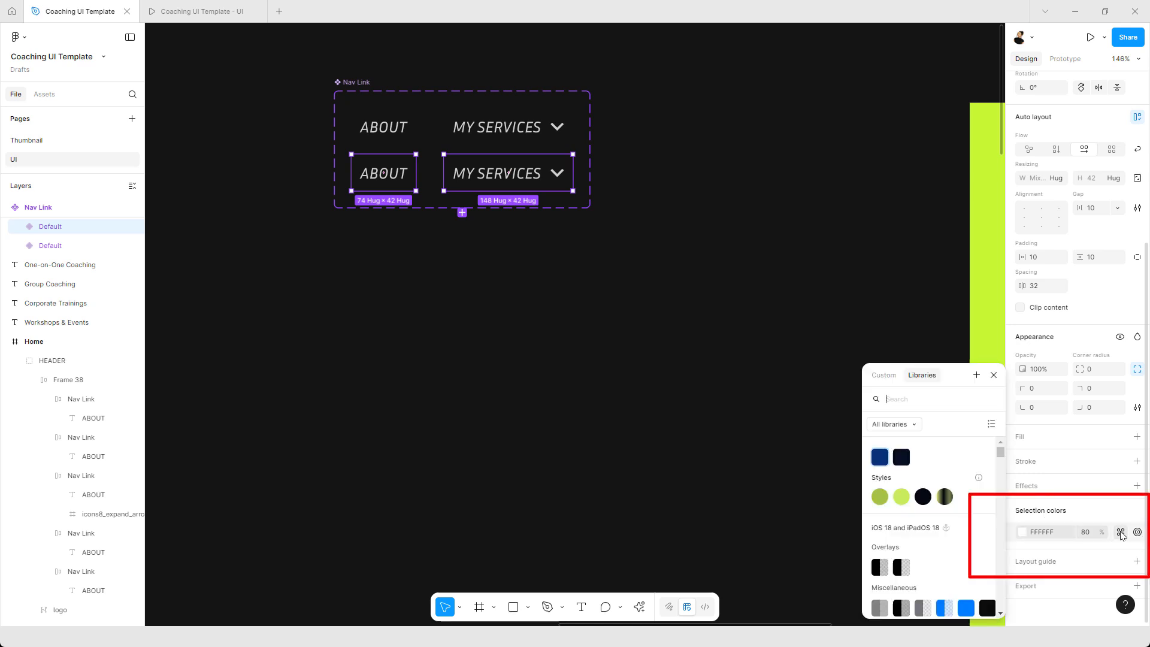
click(902, 496)
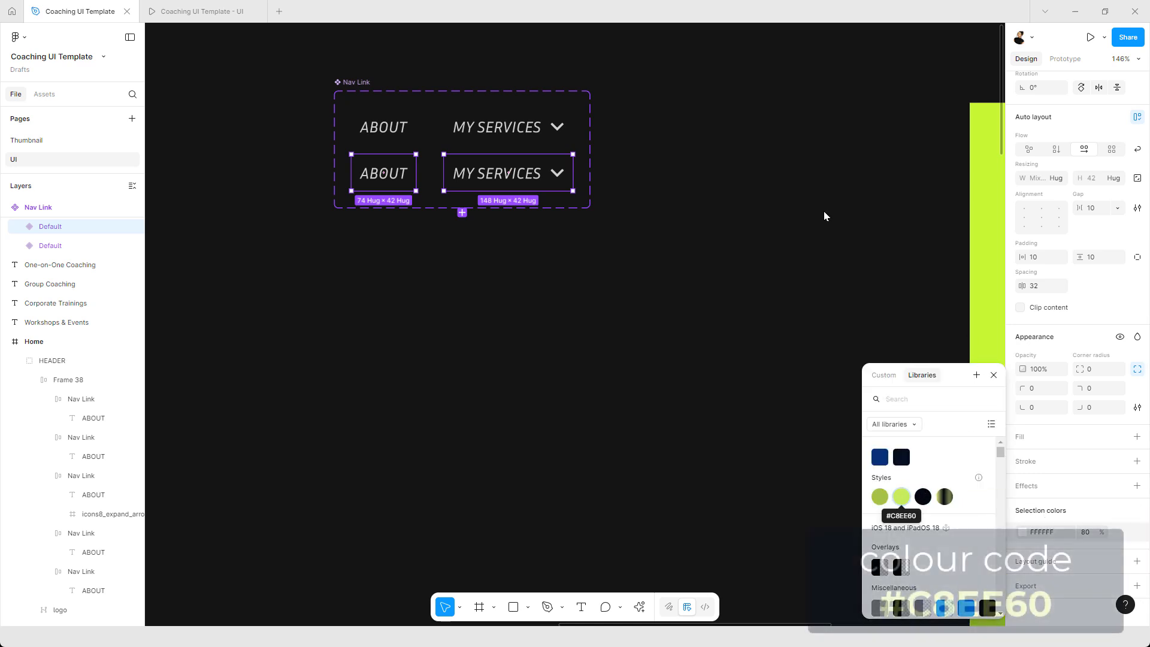
click(593, 117)
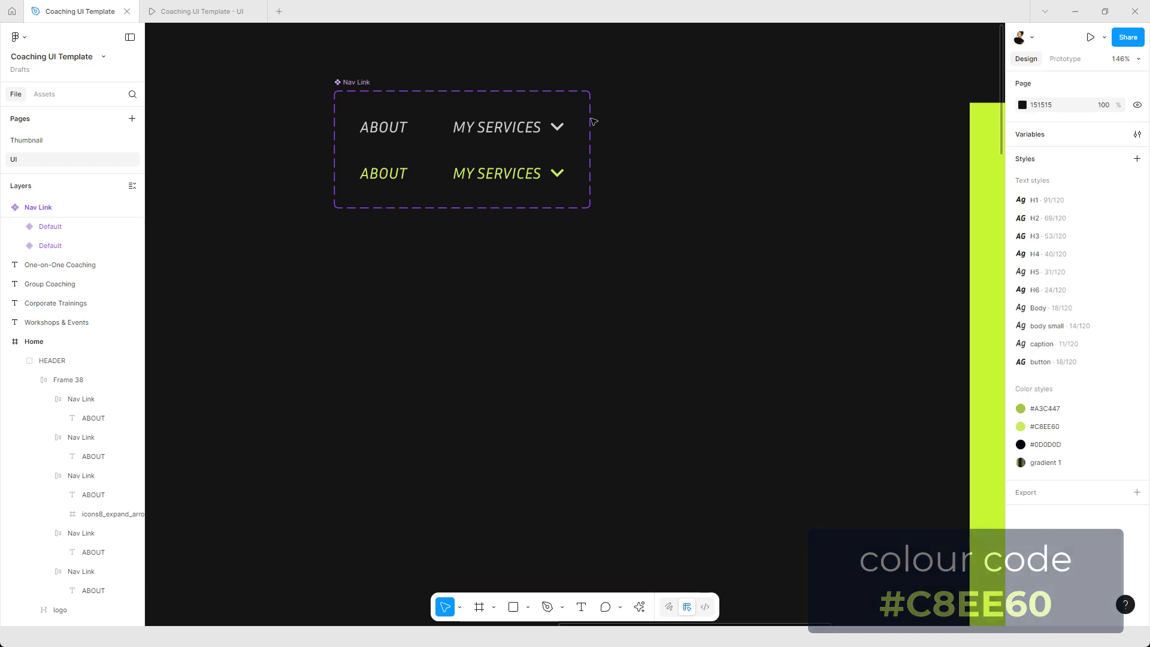
Set the variant value of the two green nav links to Hover.
click(554, 171)
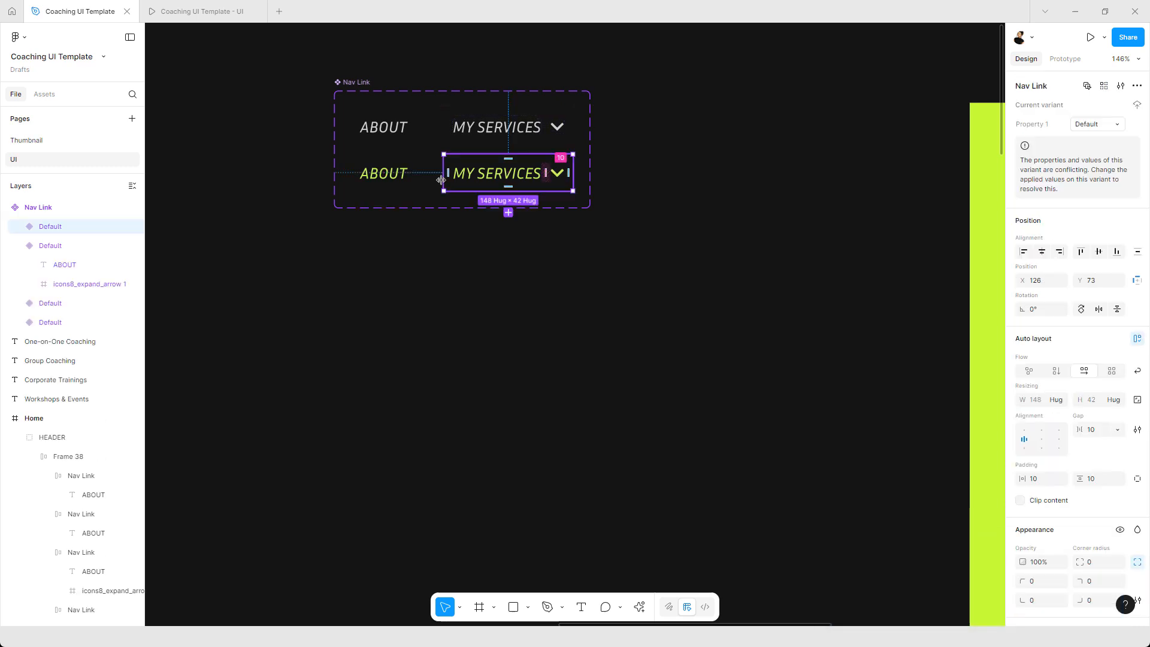
shift+click(384, 174)
click(1094, 151)
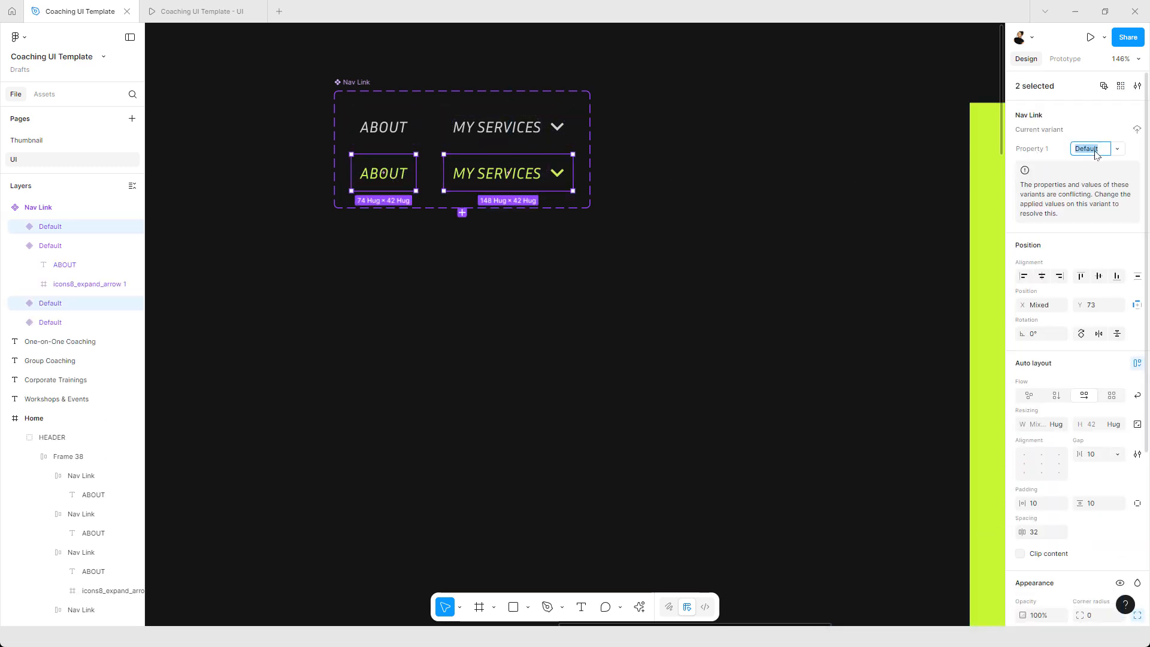
text(Hover)
key(Return)
Rename the component set's variant property to state.
double_click(1045, 153)
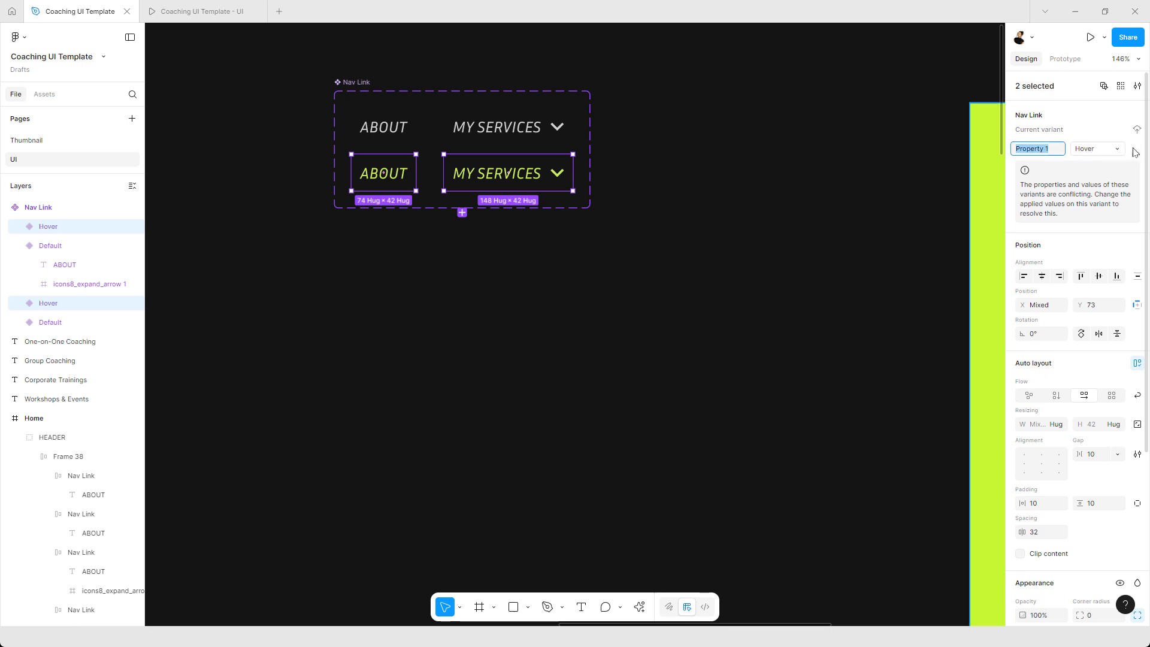
text(state)
key(Return)
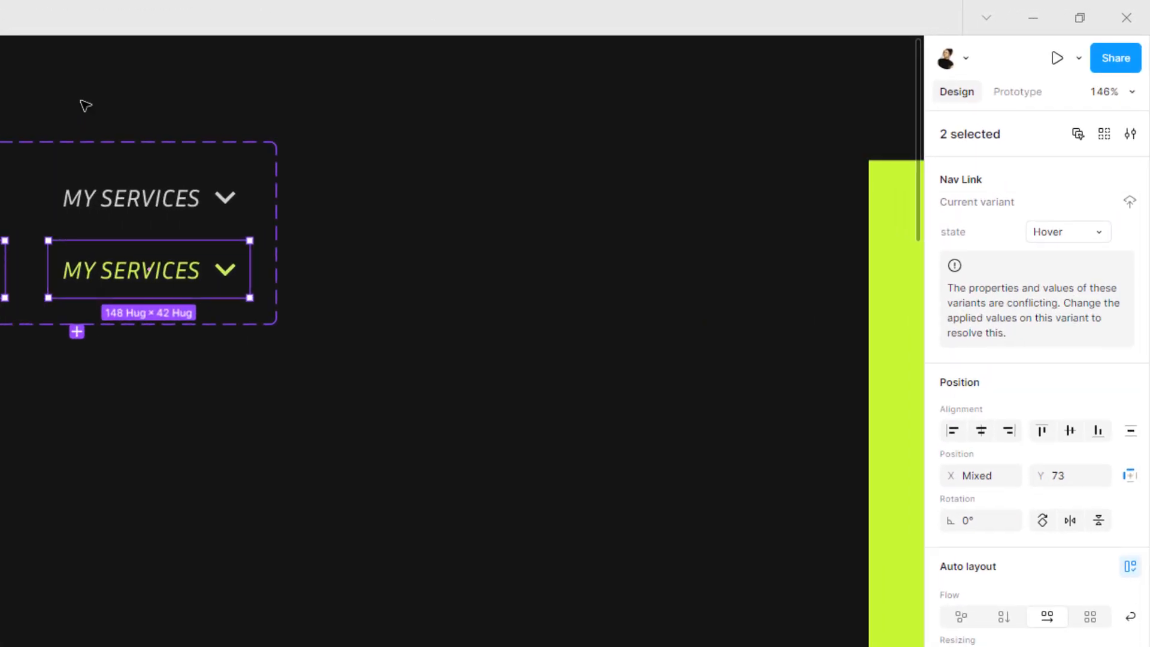
Add a variant property named dropdown with the value True to the Nav Link component set.
click(0, 120)
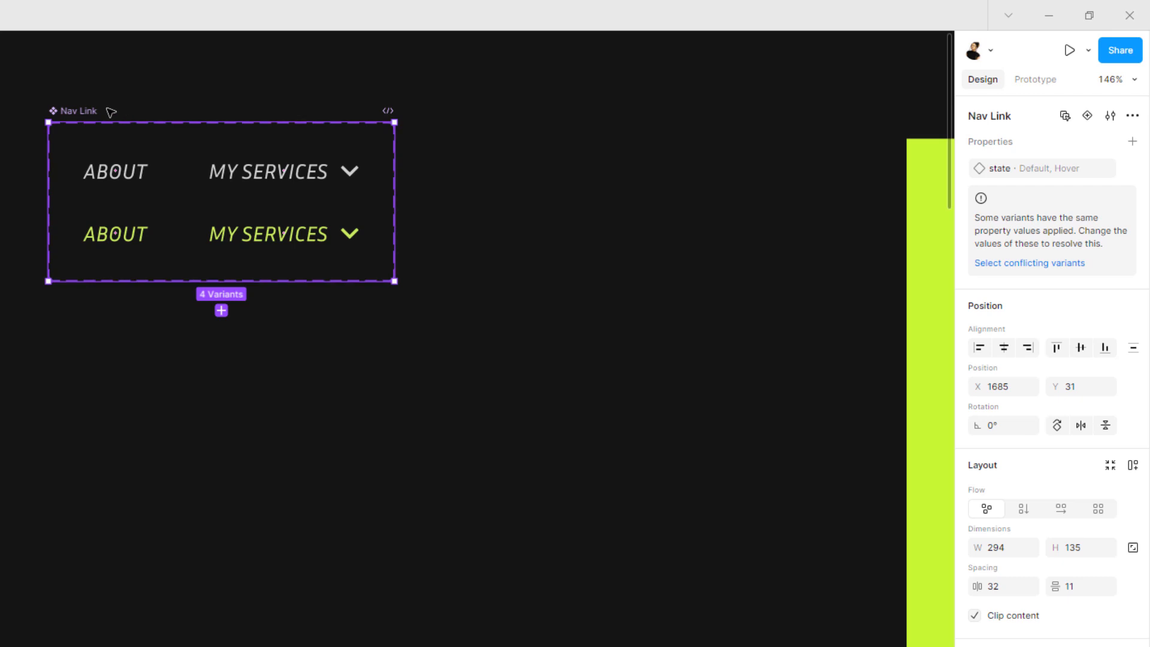
click(1130, 144)
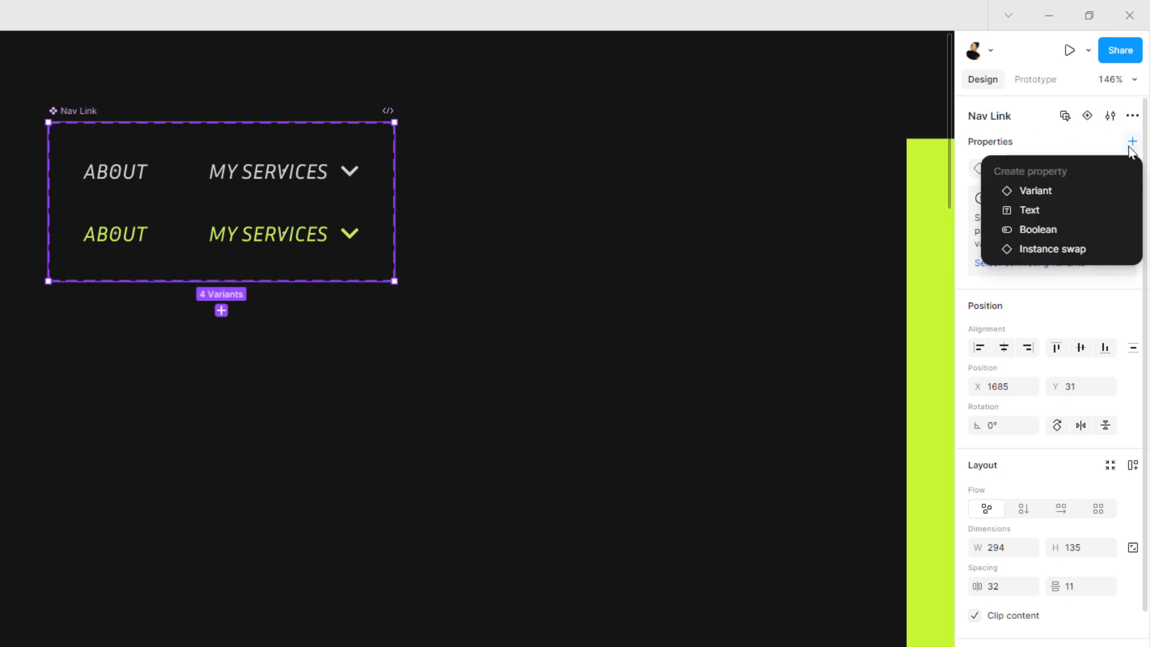
click(1036, 191)
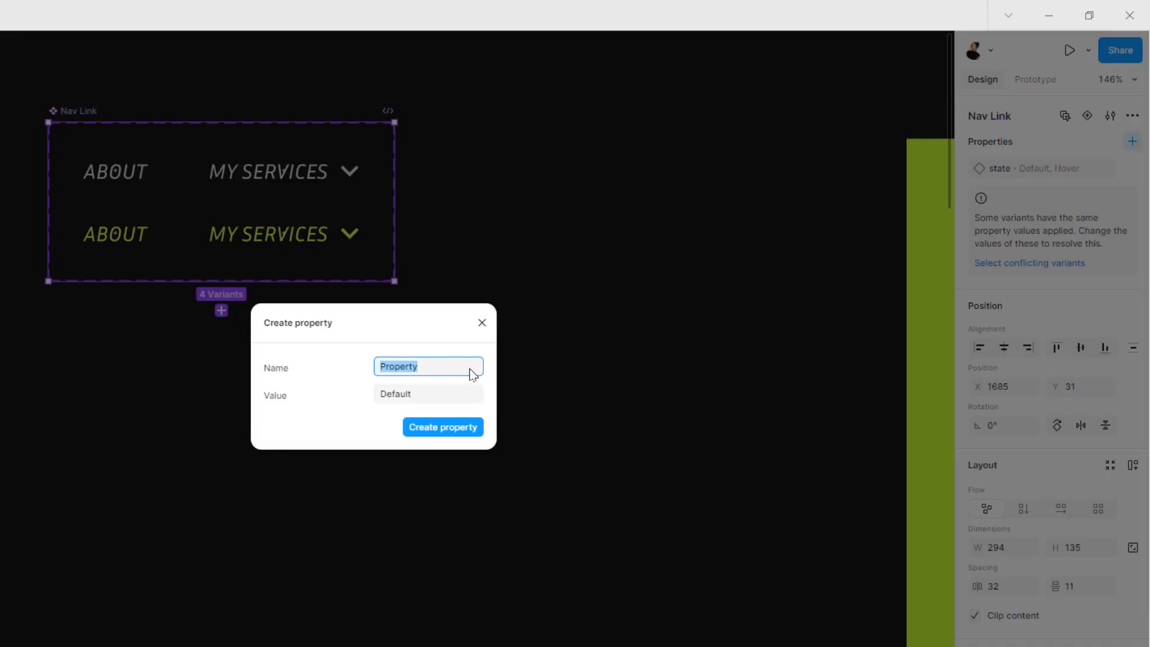
text(c)
click(424, 393)
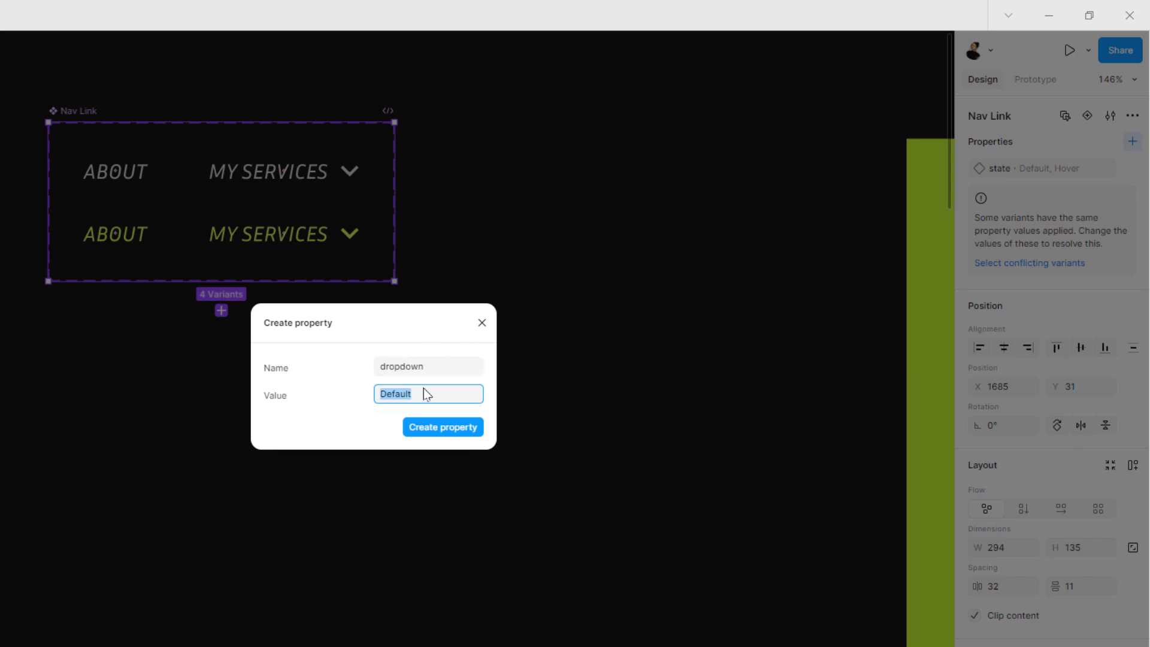
text(True)
click(439, 429)
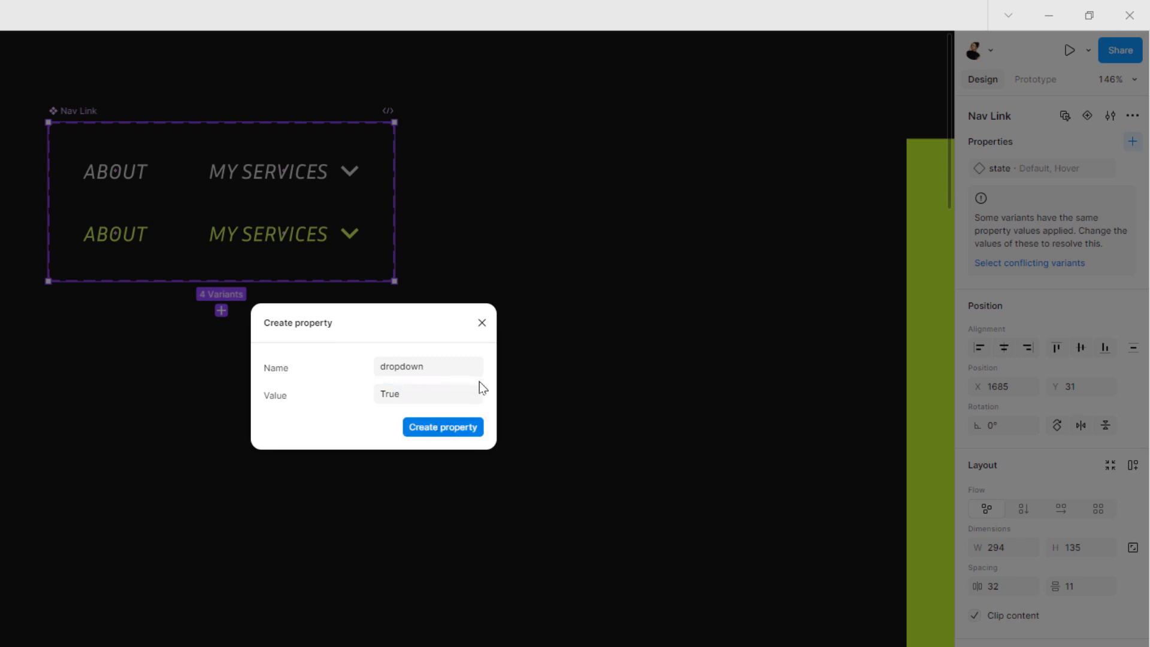
click(468, 427)
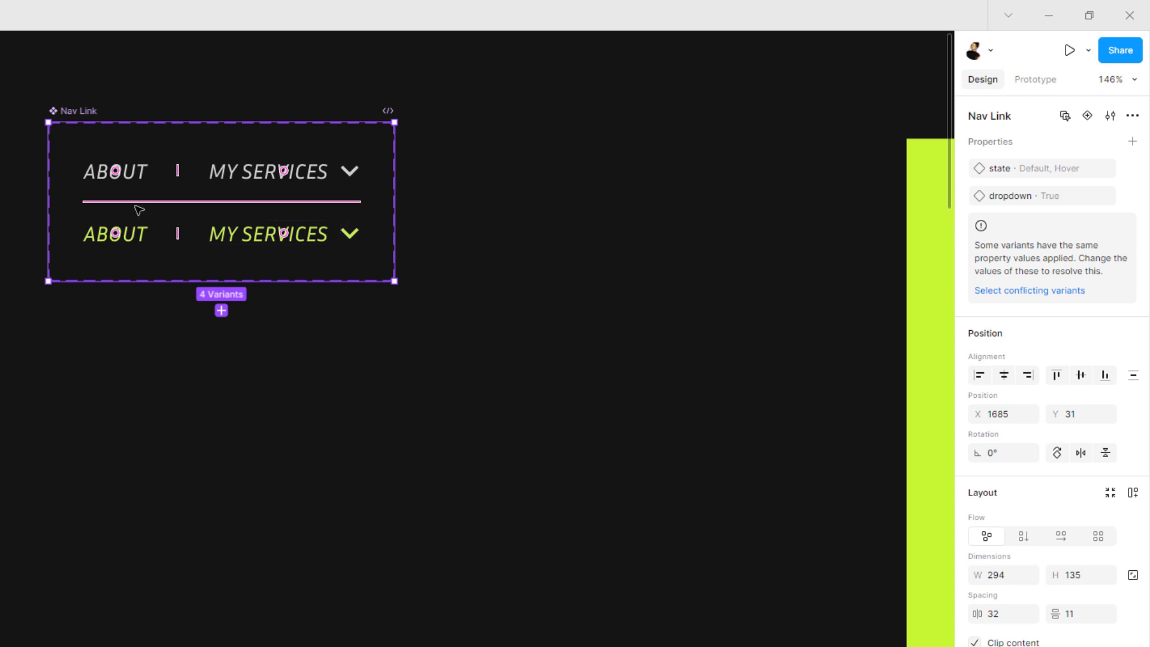
Set the dropdown value of the two ABOUT variants to False.
click(115, 174)
shift+click(129, 234)
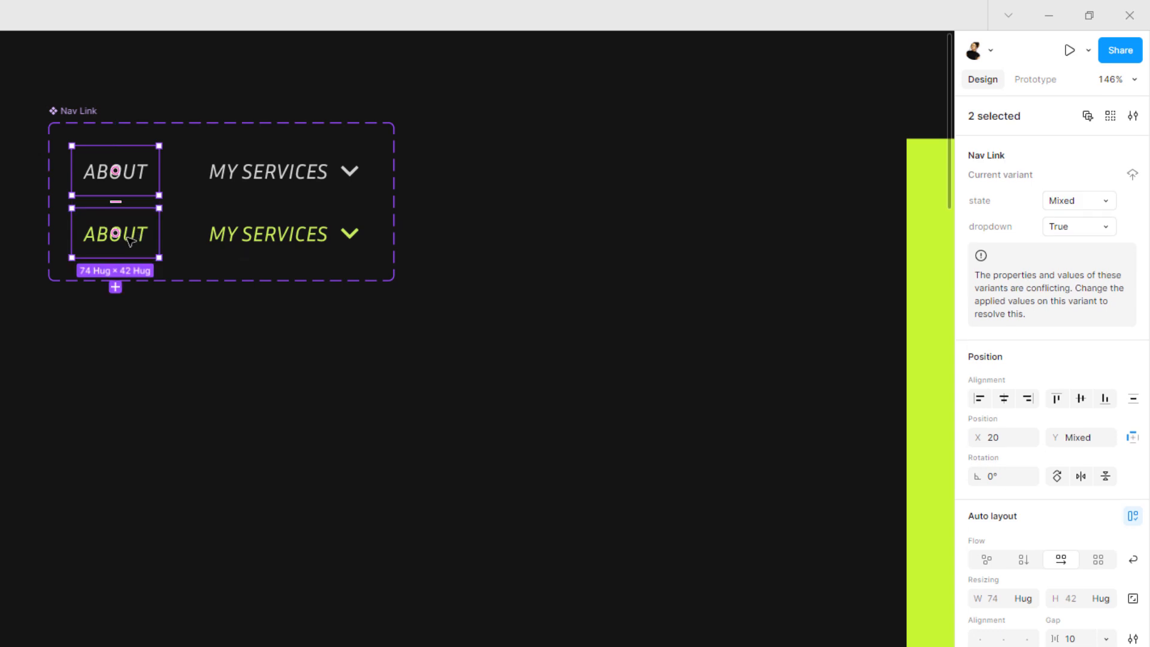
click(1072, 226)
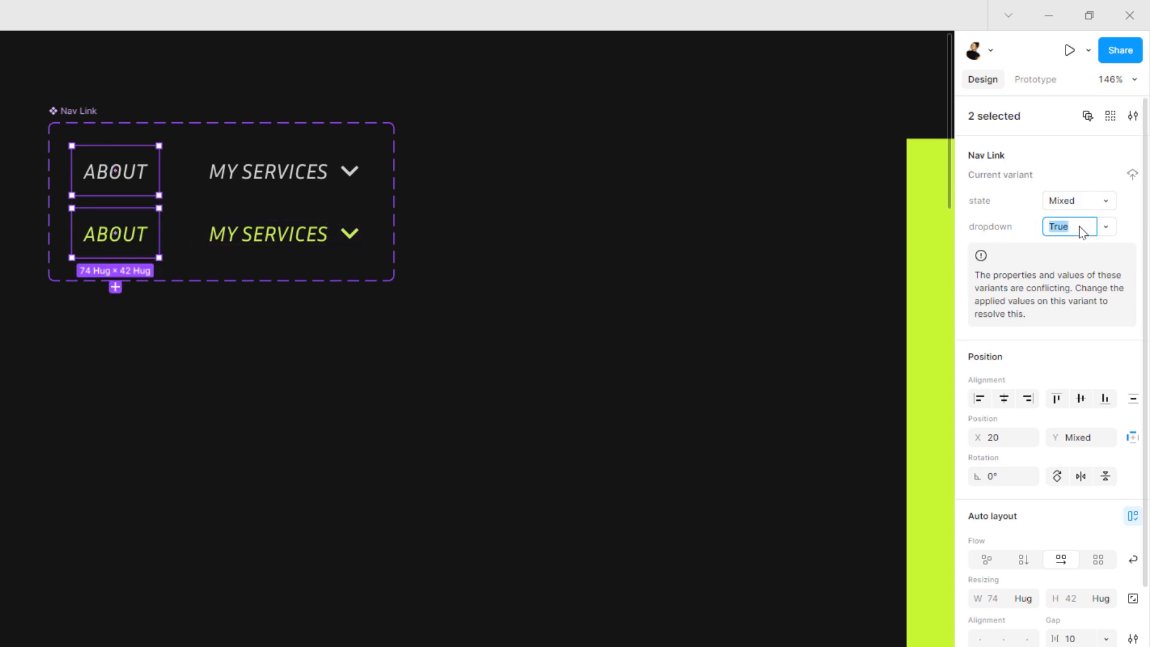
text(False)
key(Return)
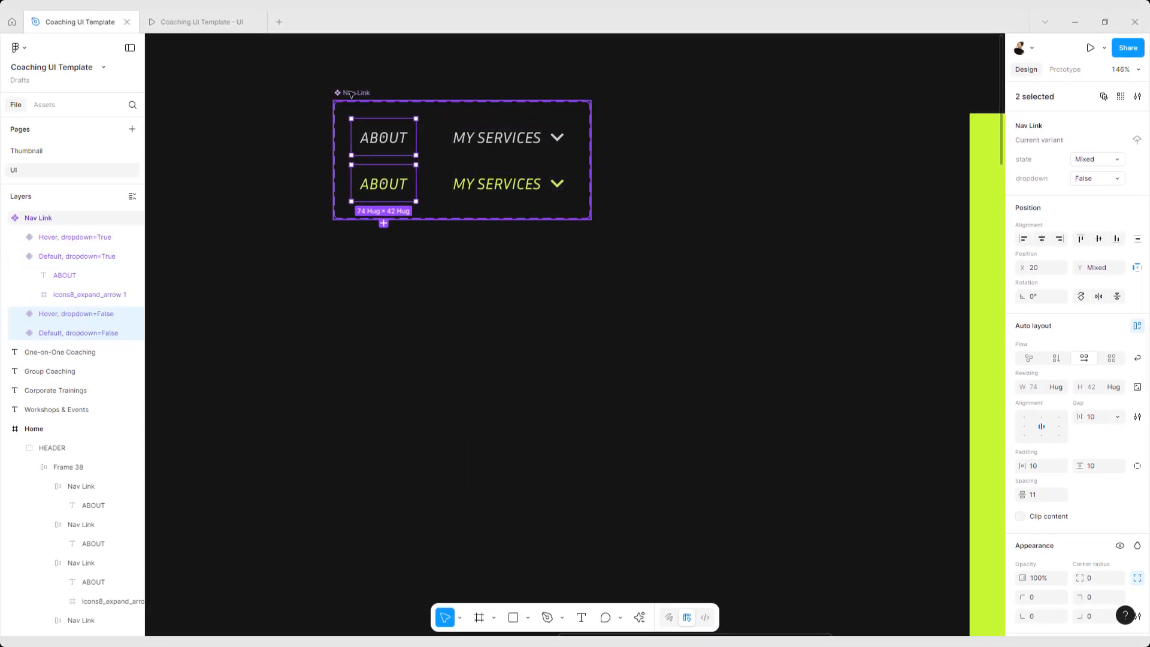
Connect the default ABOUT variant to its green hover variant with a While hovering, Change to interaction using Smart animate.
click(351, 94)
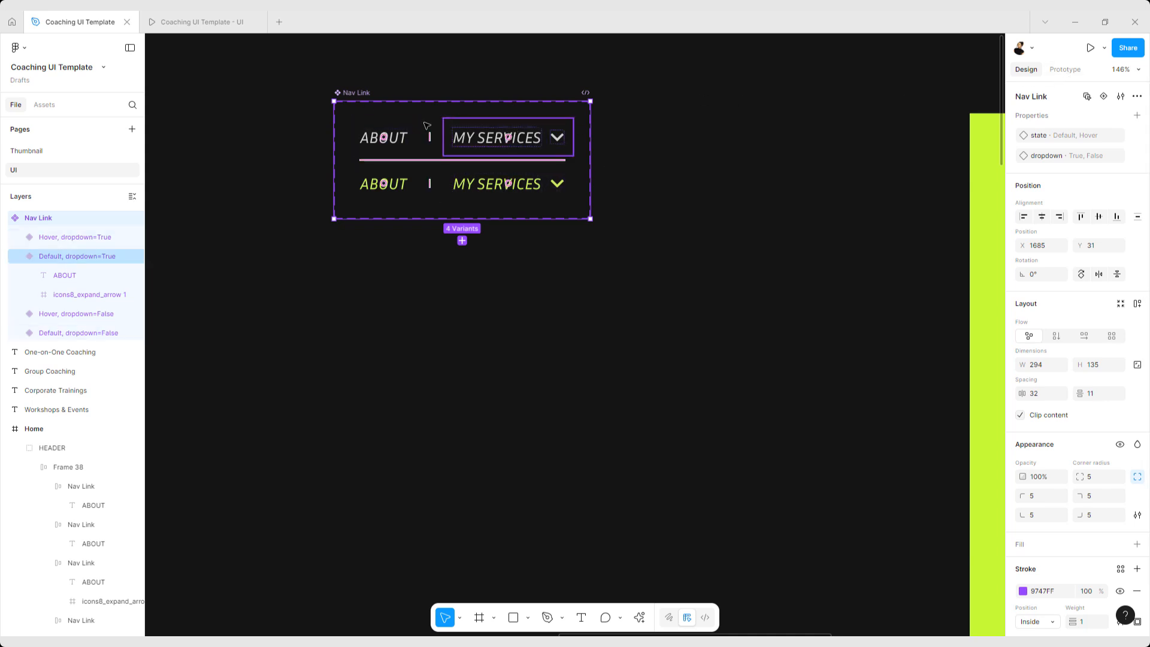
click(1066, 70)
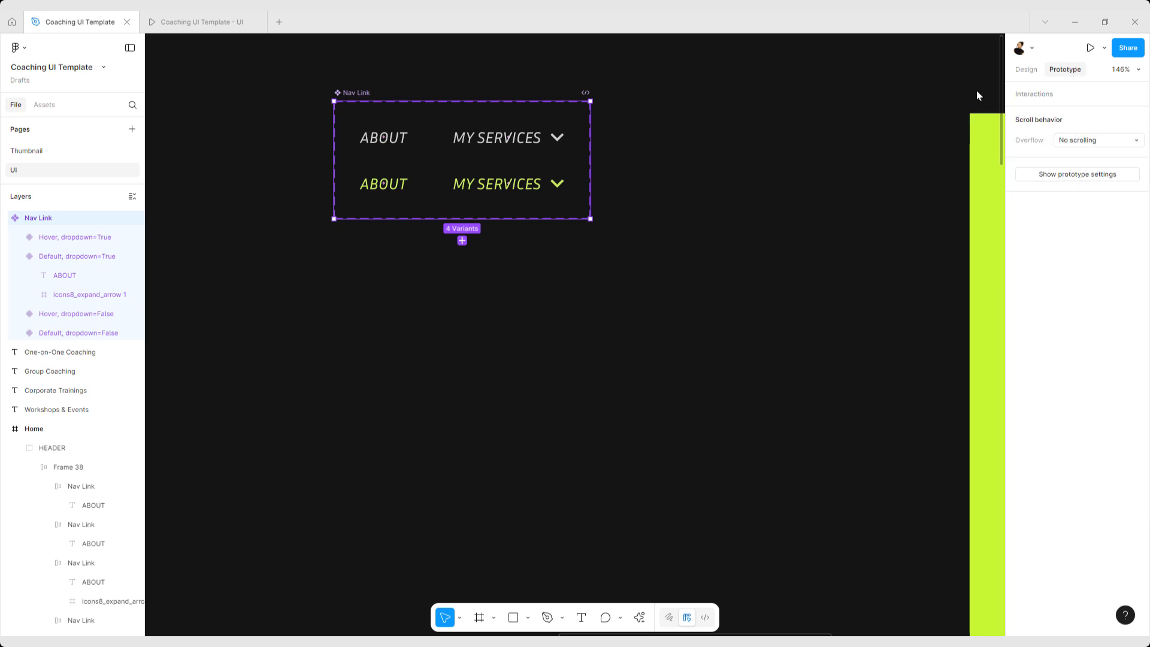
click(405, 137)
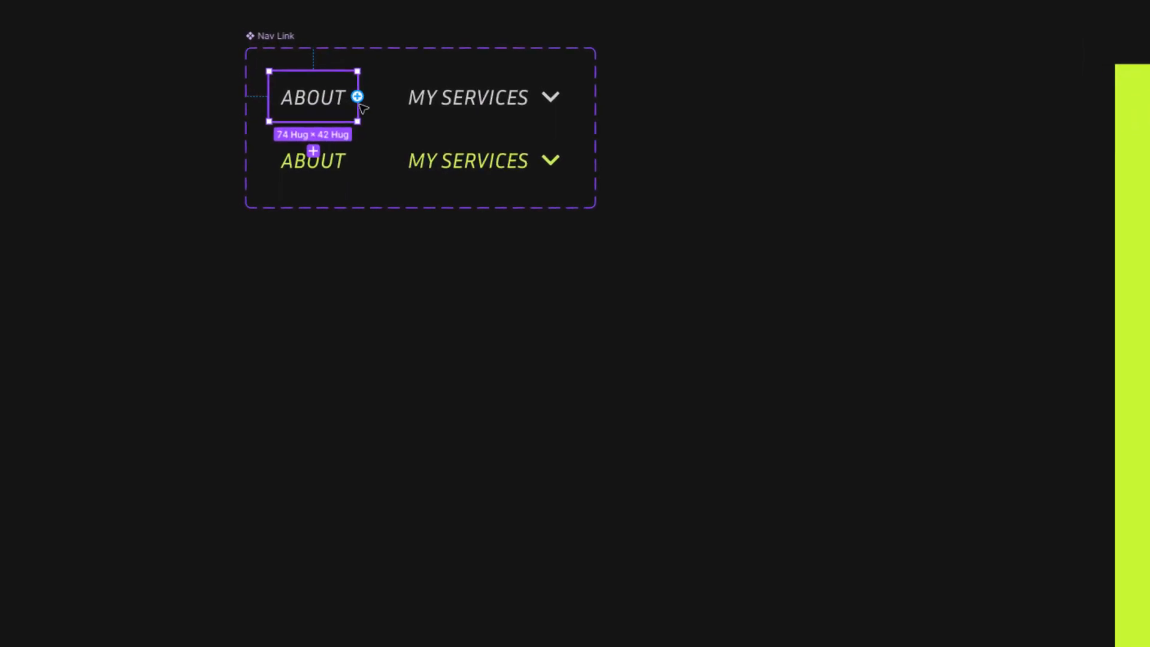
drag(404, 128, 328, 167)
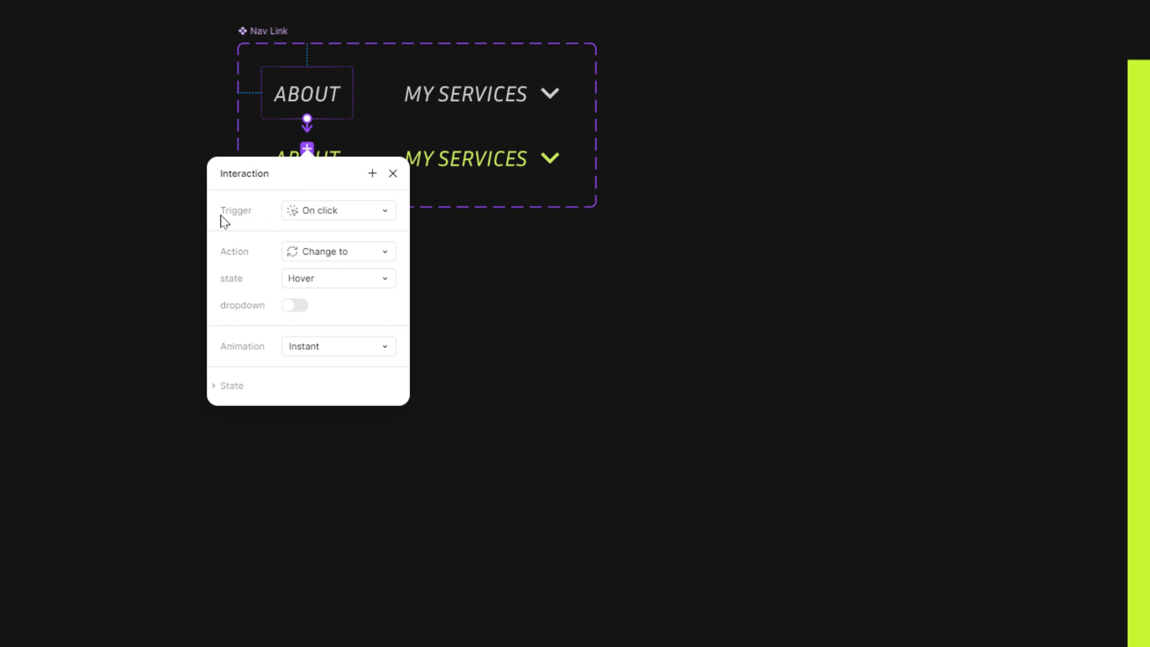
click(371, 216)
click(354, 254)
click(333, 355)
click(337, 387)
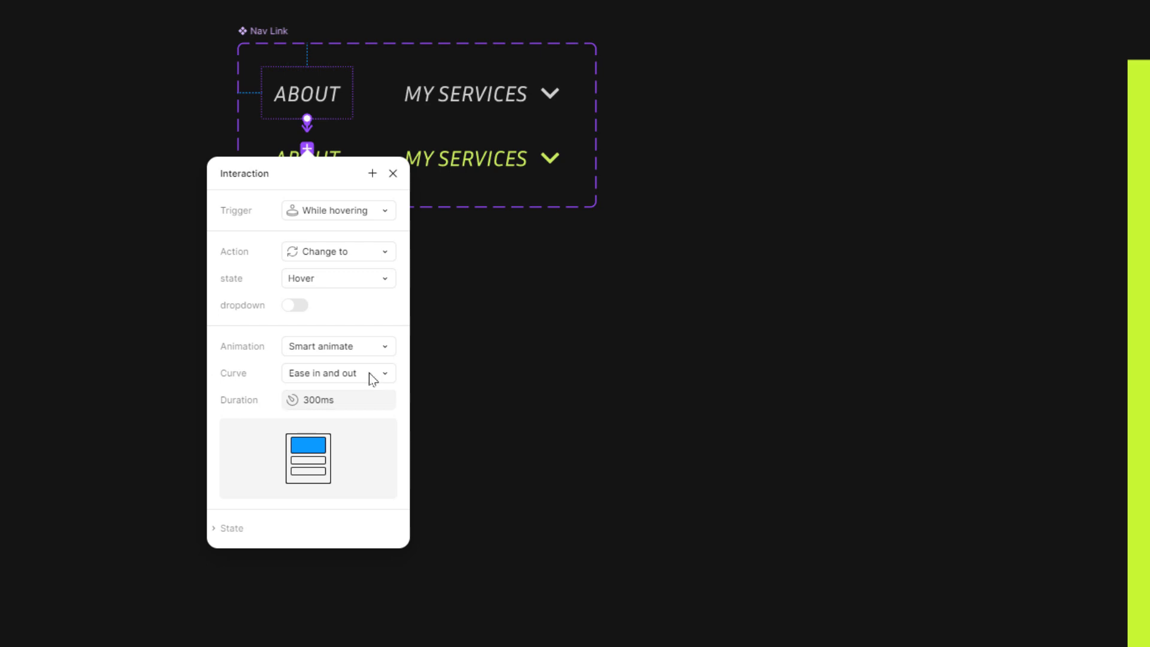
Connect the default MY SERVICES variant to its green hover variant with a While hovering trigger.
click(470, 99)
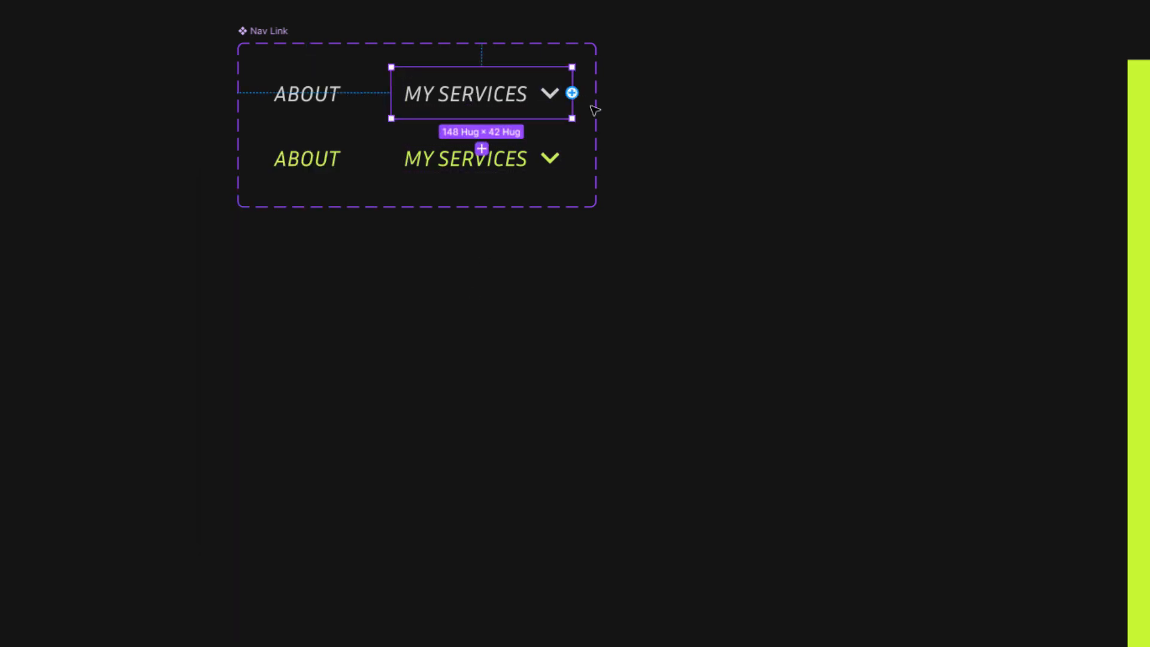
drag(571, 93, 480, 150)
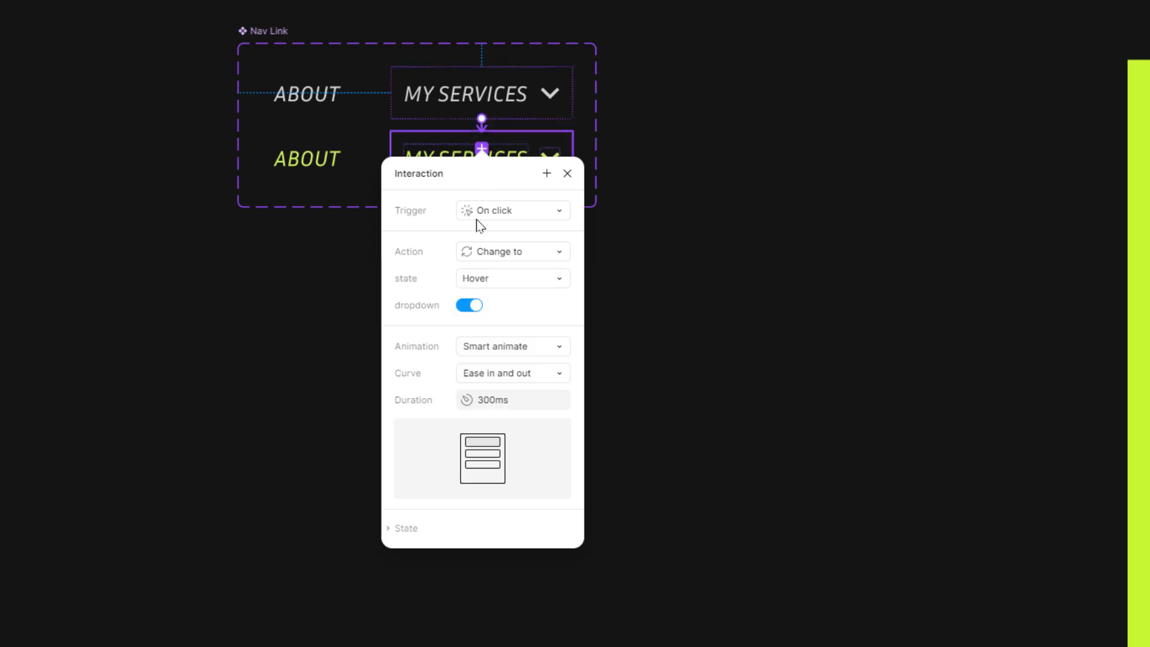
click(498, 217)
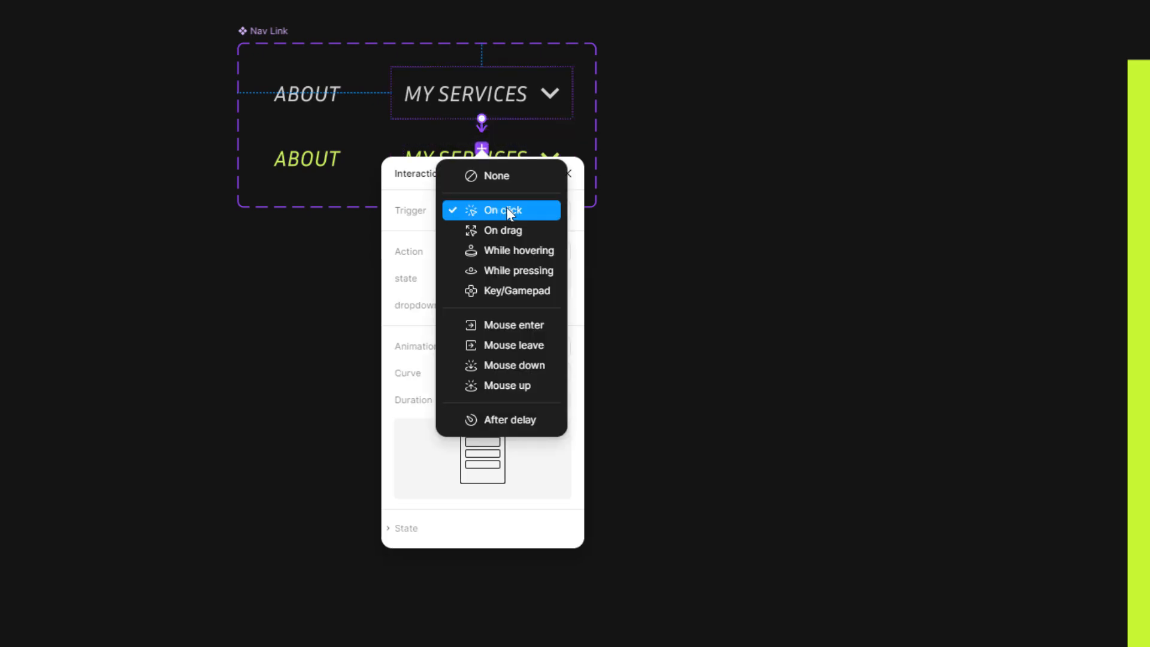
click(515, 250)
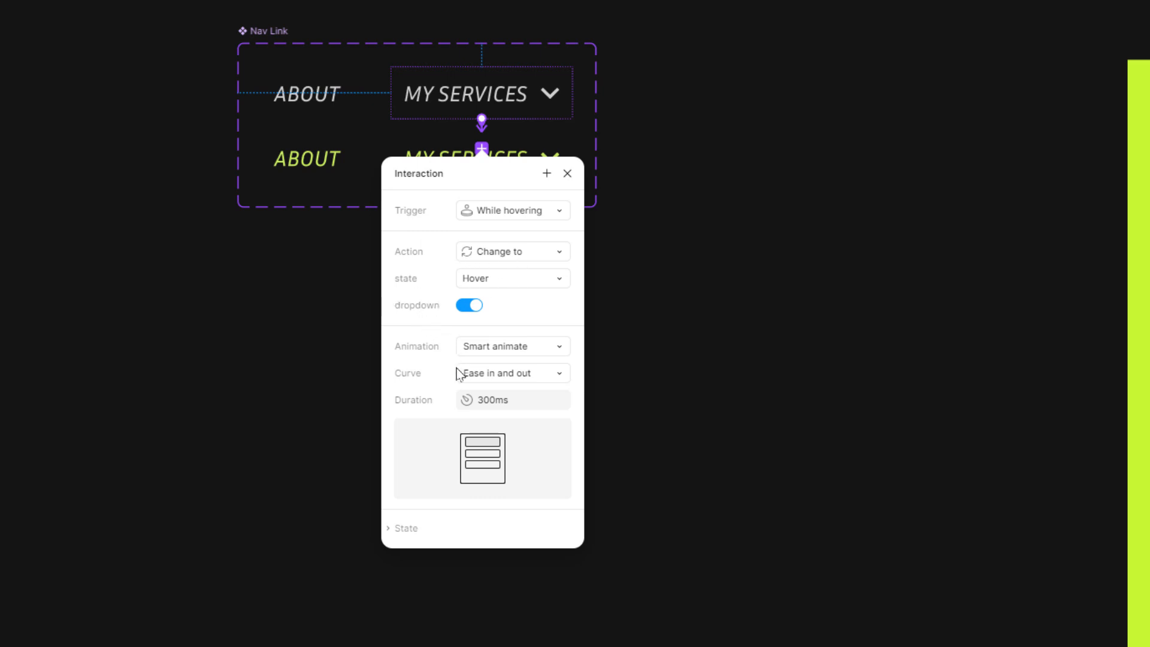
click(599, 130)
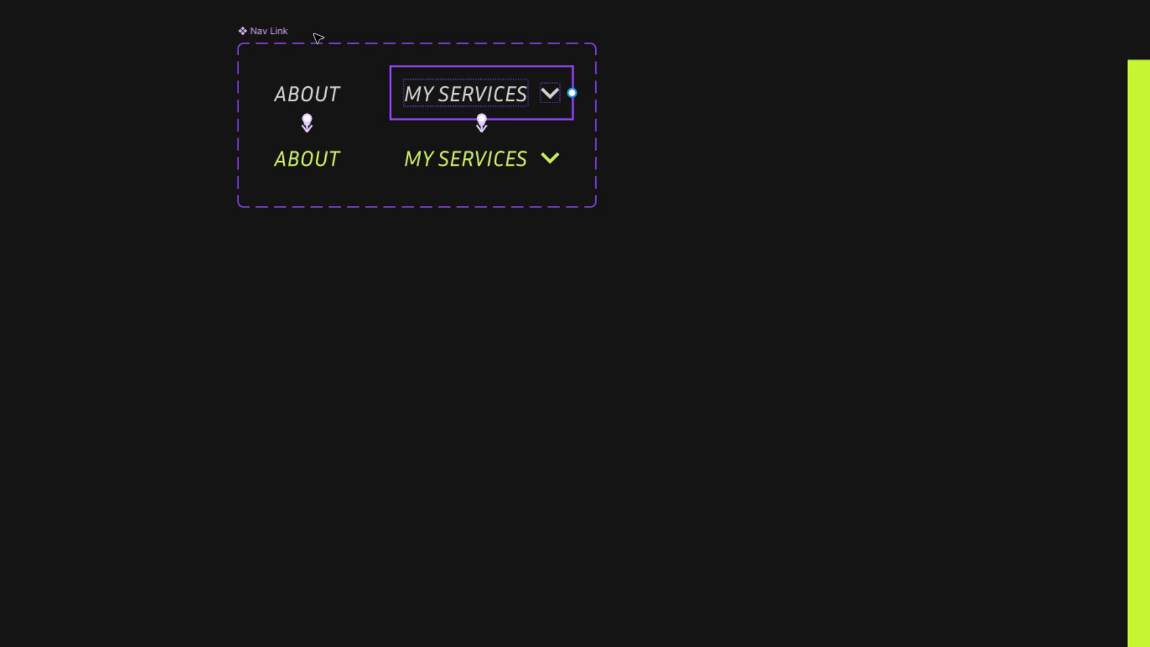
Create a text property named label with the value ABOUT for the text layers of all four Nav Link variants.
click(273, 34)
double_click(329, 93)
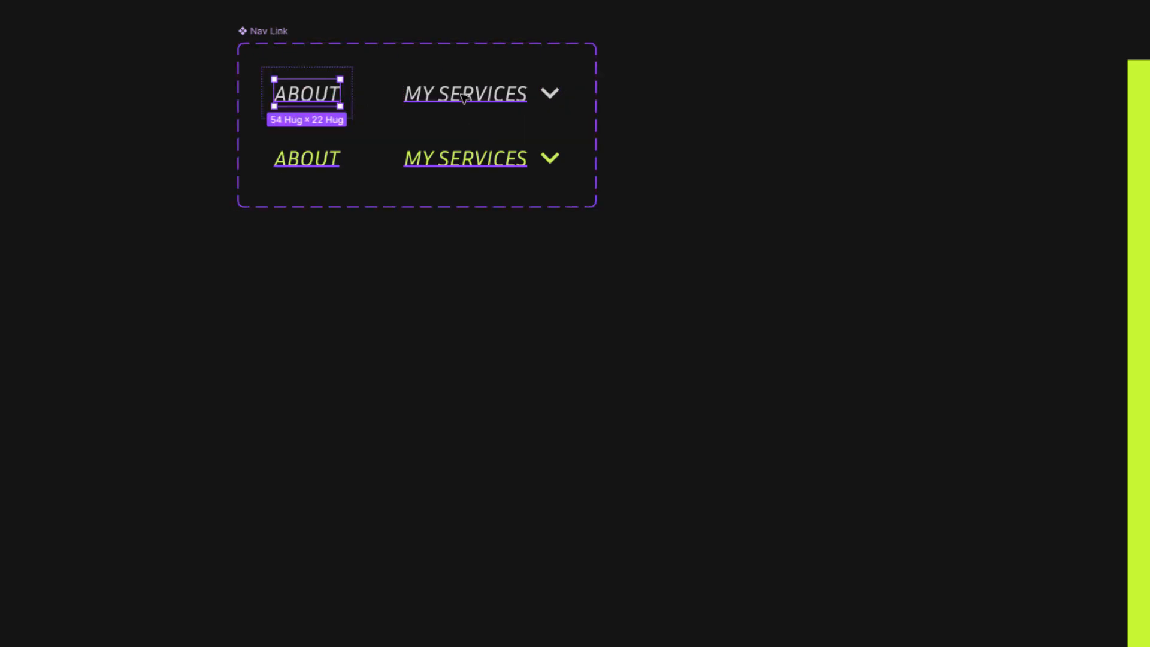
shift+click(465, 97)
shift+click(451, 161)
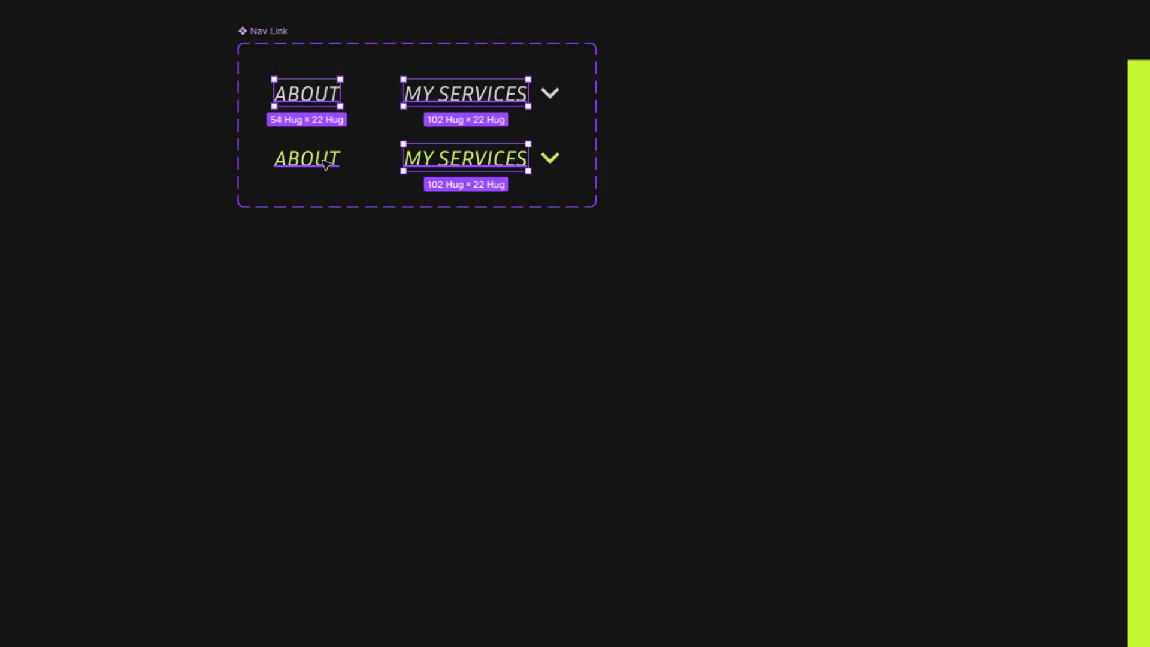
shift+click(323, 165)
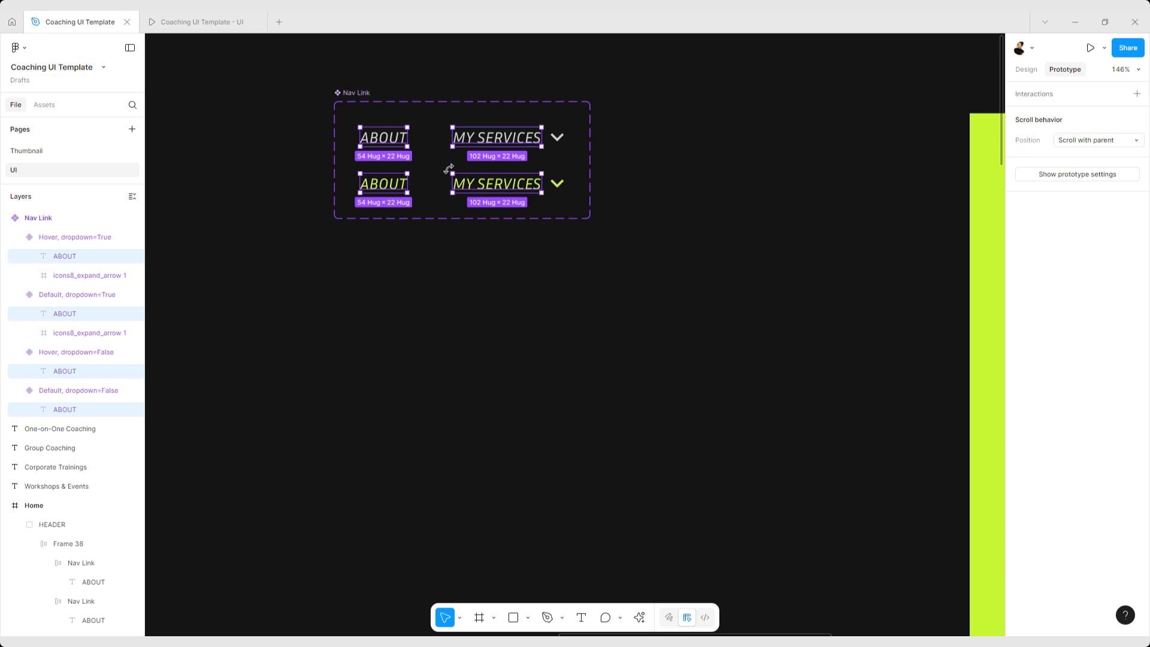
click(1026, 71)
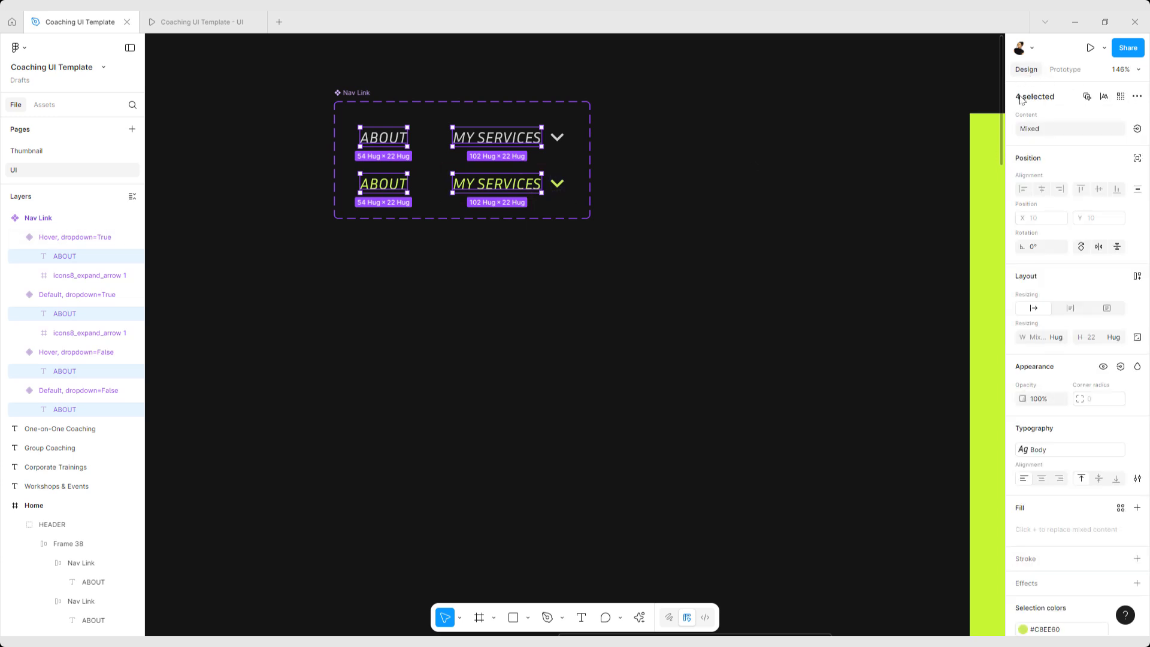
click(1137, 130)
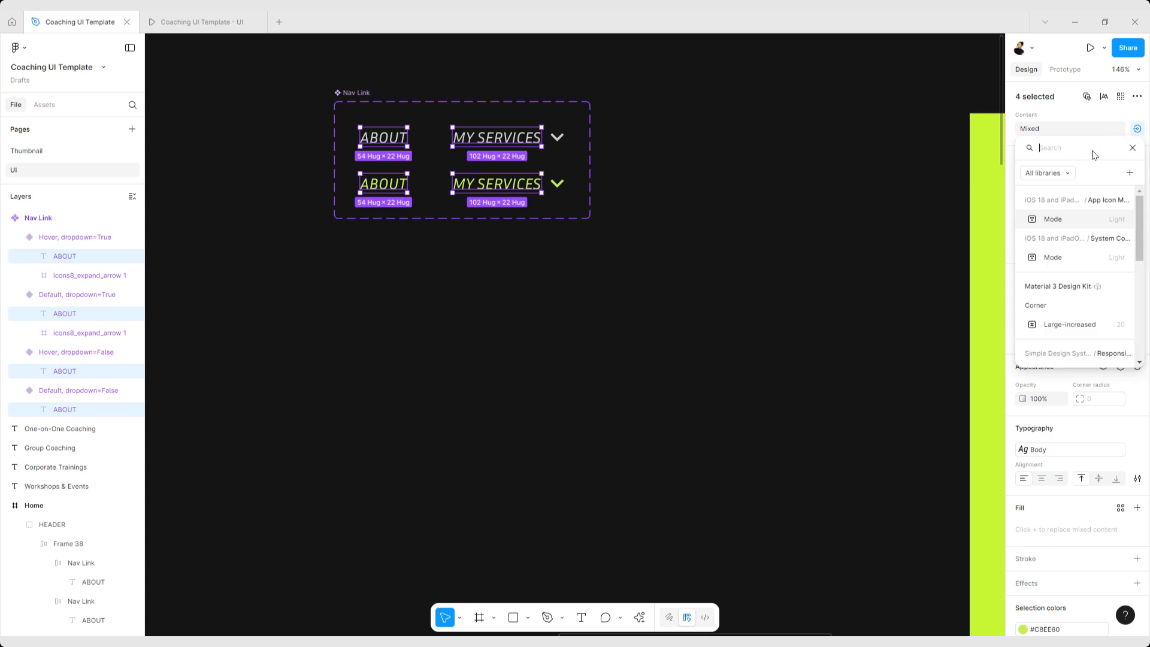
click(1129, 173)
text(lab)
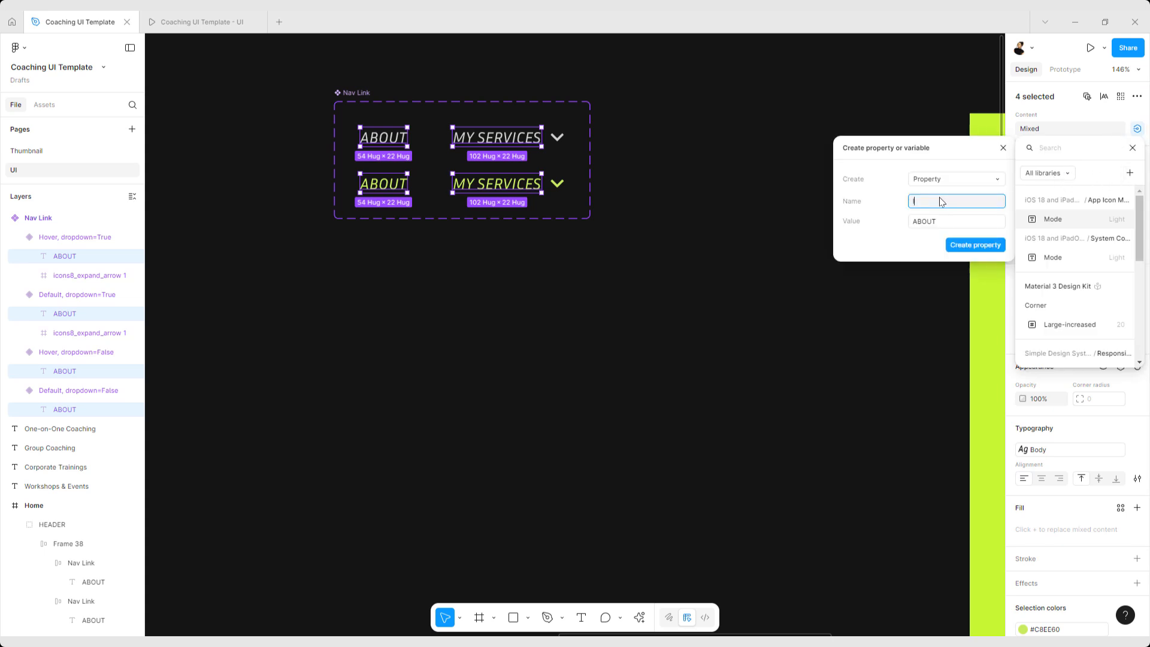
text(el)
click(968, 244)
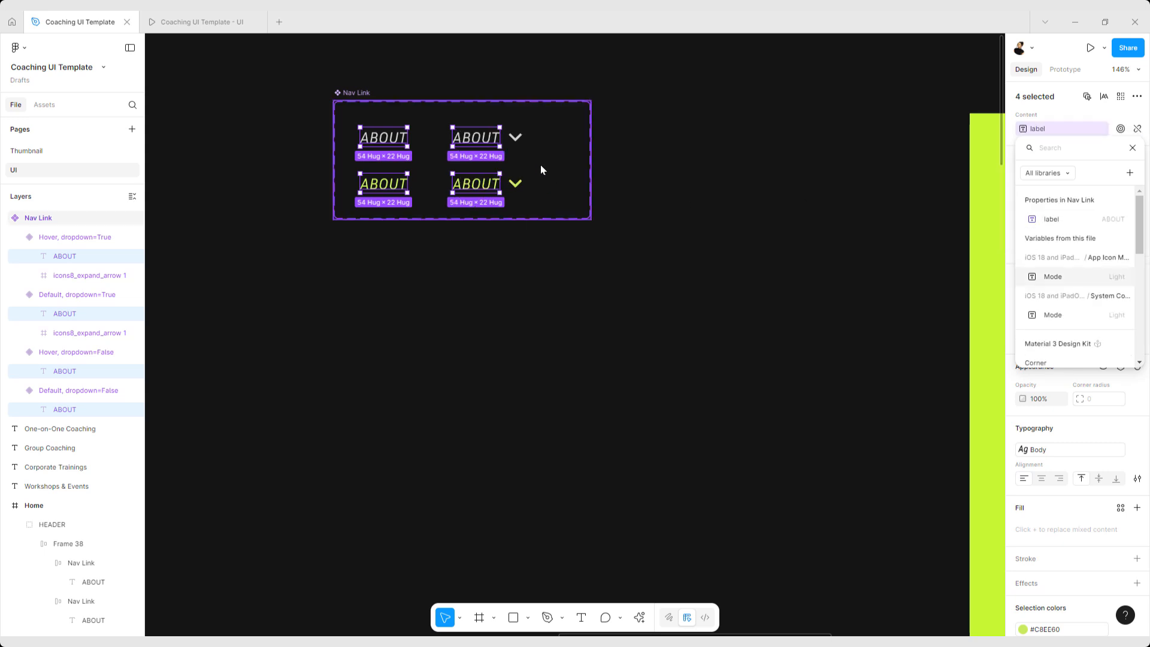
Place an instance of the default Nav Link without dropdown and one with dropdown side by side above the Home header.
scroll(540, 166, down, 5)
key(Escape)
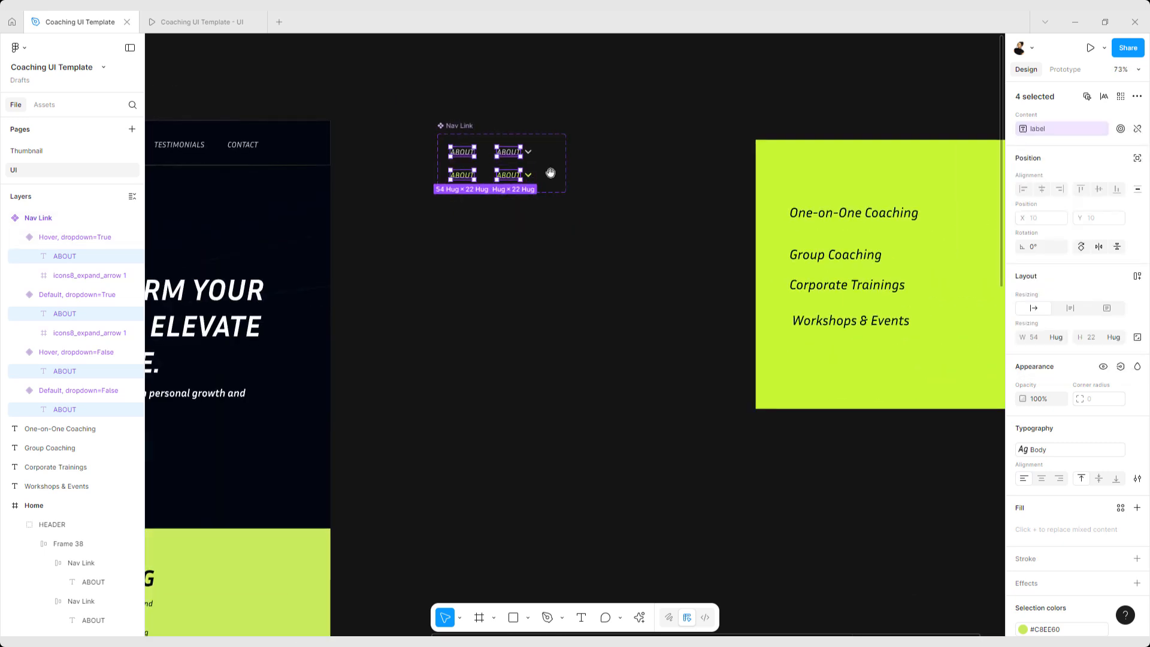
drag(547, 172, 779, 161)
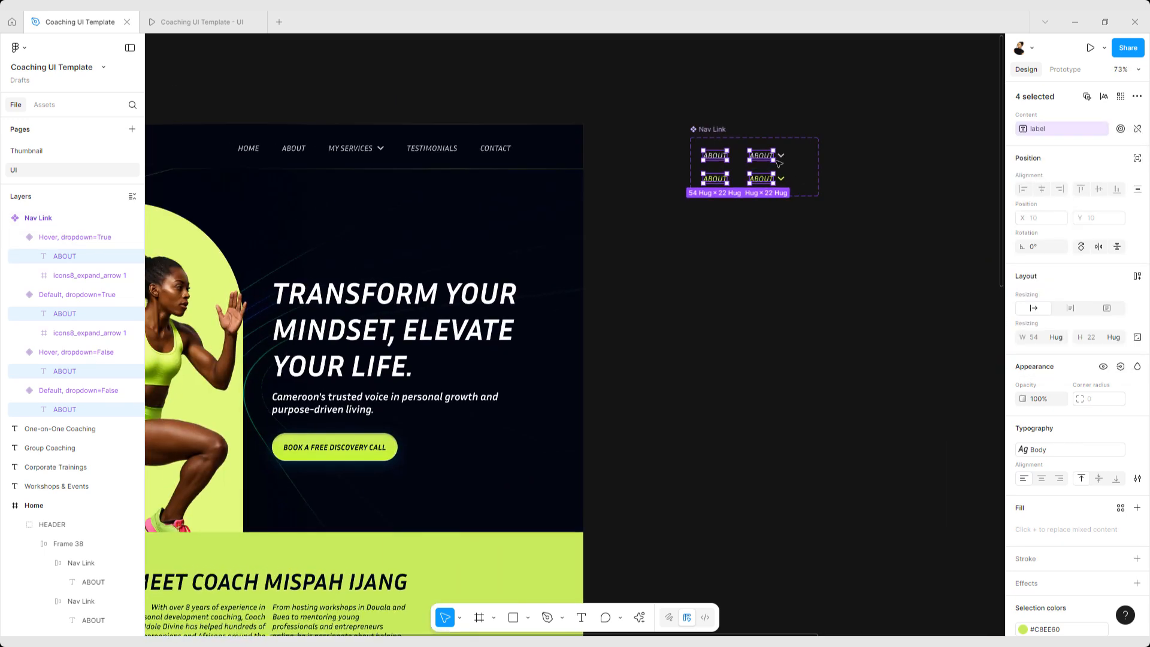
click(711, 137)
scroll(748, 158, left, 3)
scroll(748, 158, up, 1)
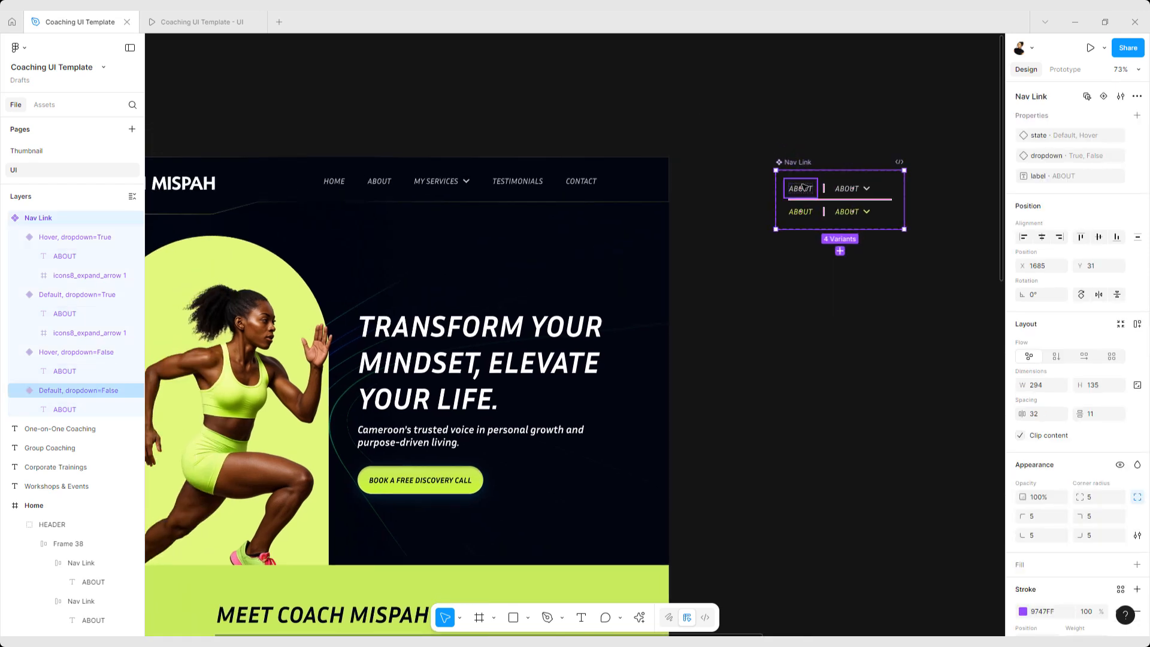
drag(803, 187, 332, 128)
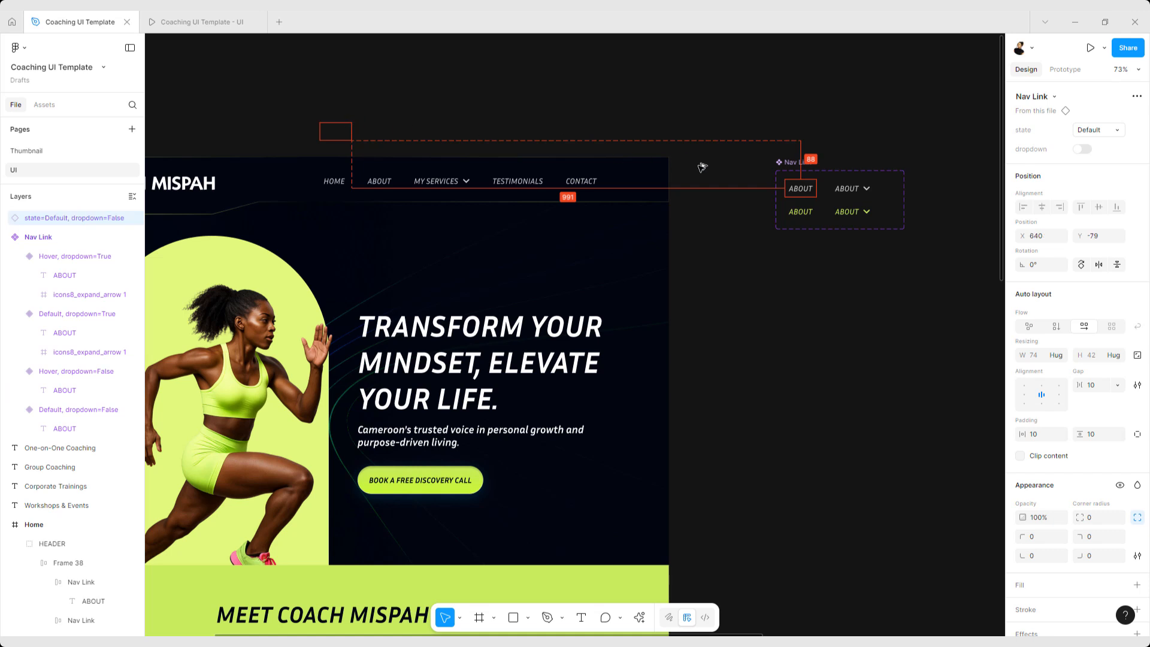
click(857, 191)
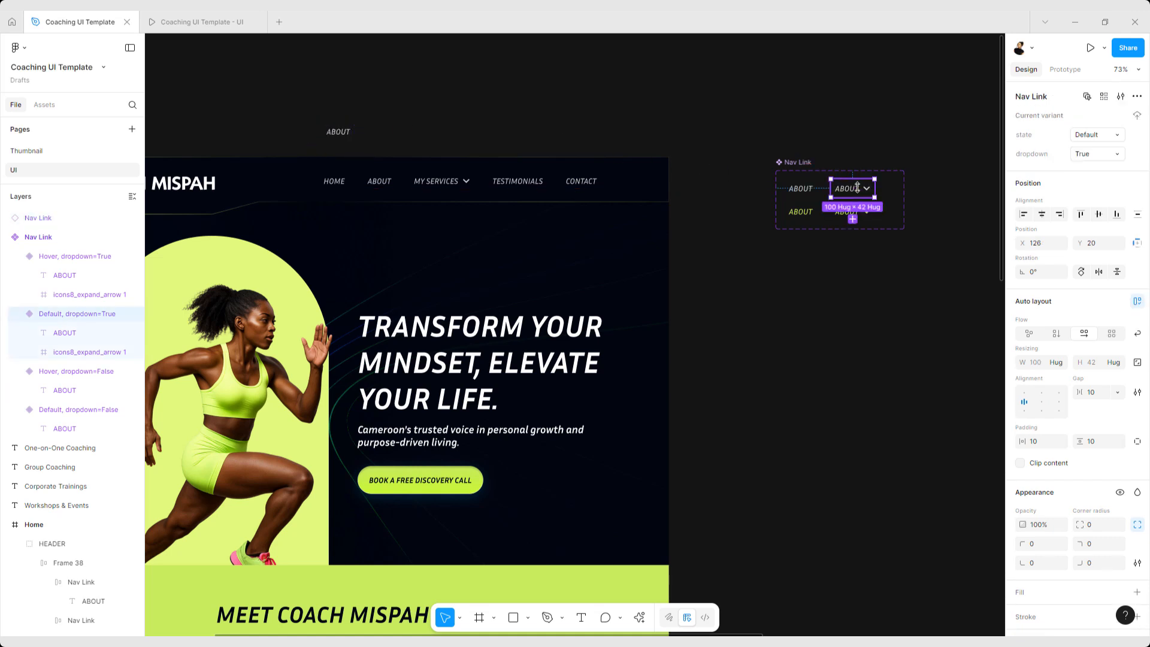
drag(430, 128, 448, 129)
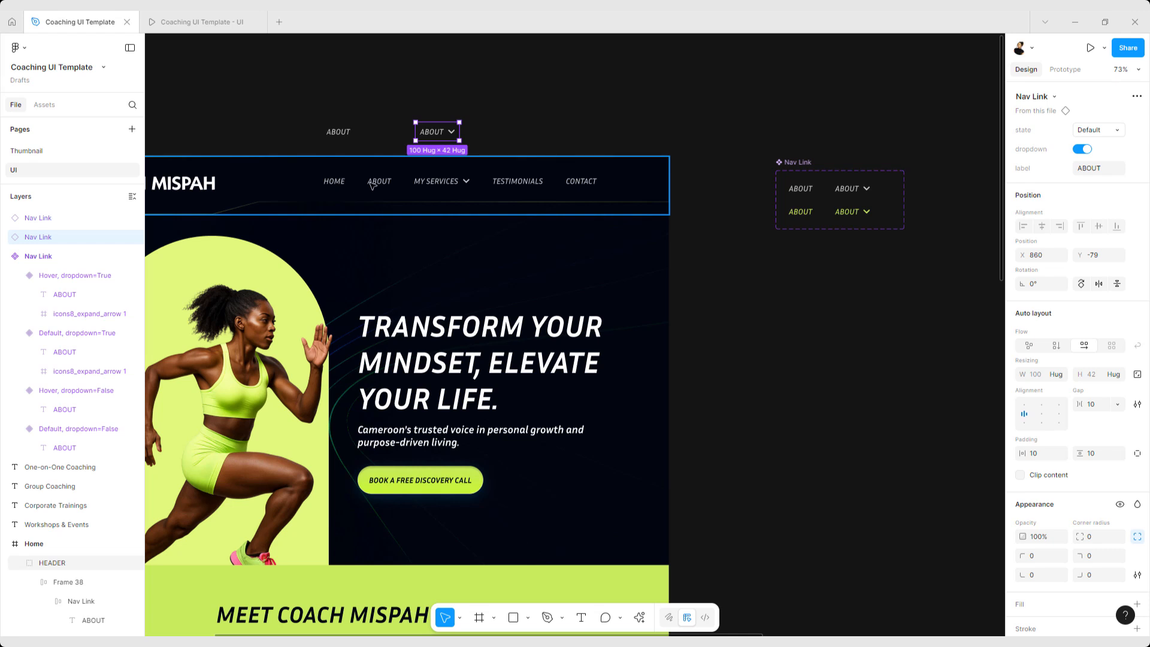
Duplicate the Nav Link instances into a row of five above the header, with the dropdown instance in the middle.
click(344, 134)
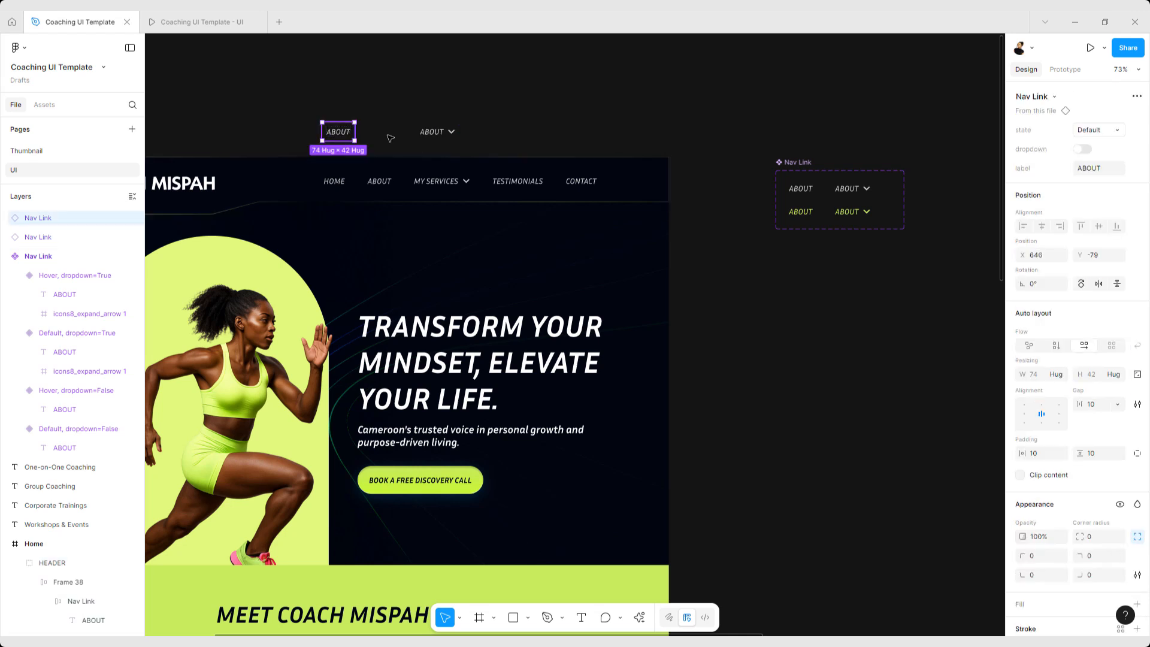
drag(392, 136, 392, 137)
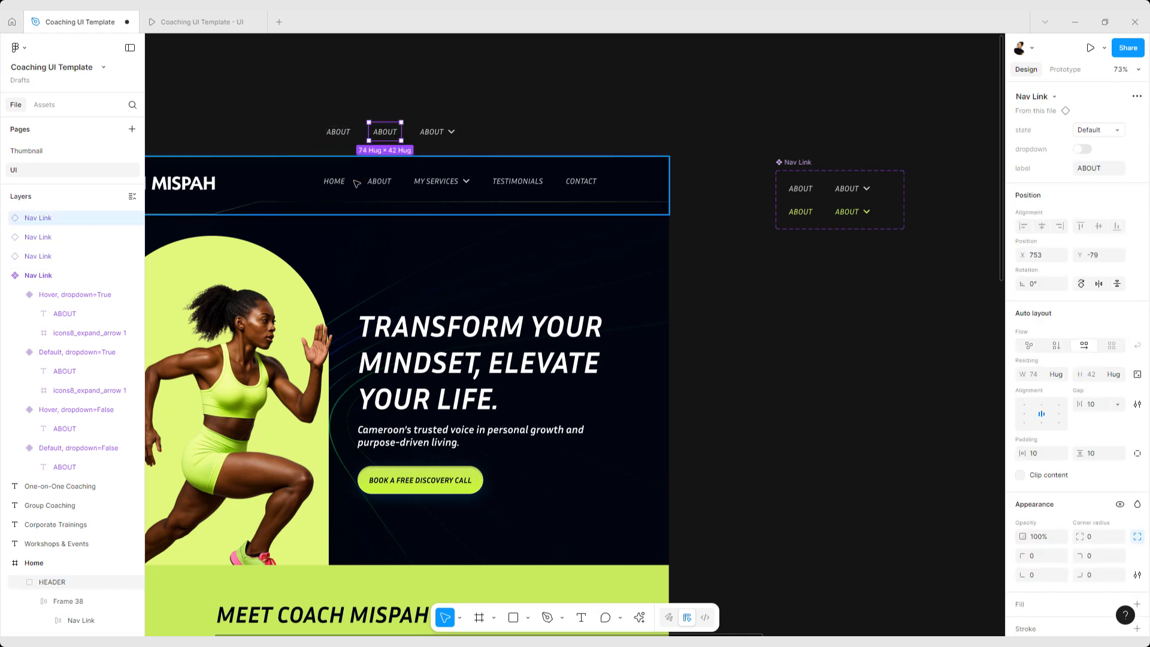
shift+click(339, 132)
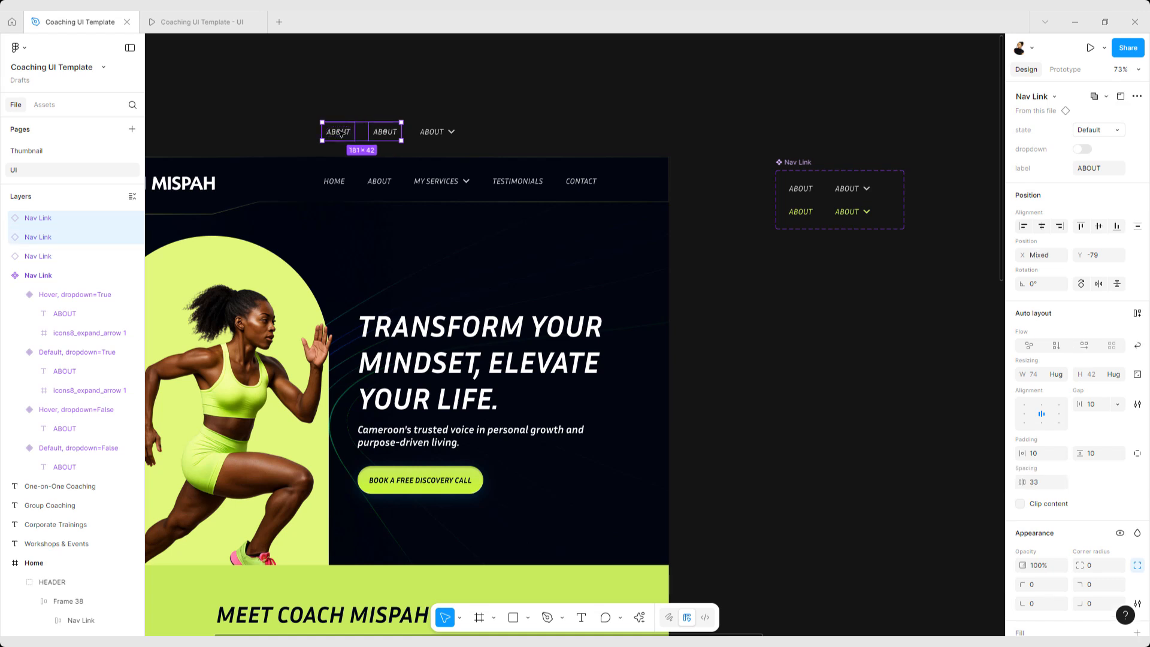
drag(438, 132, 502, 135)
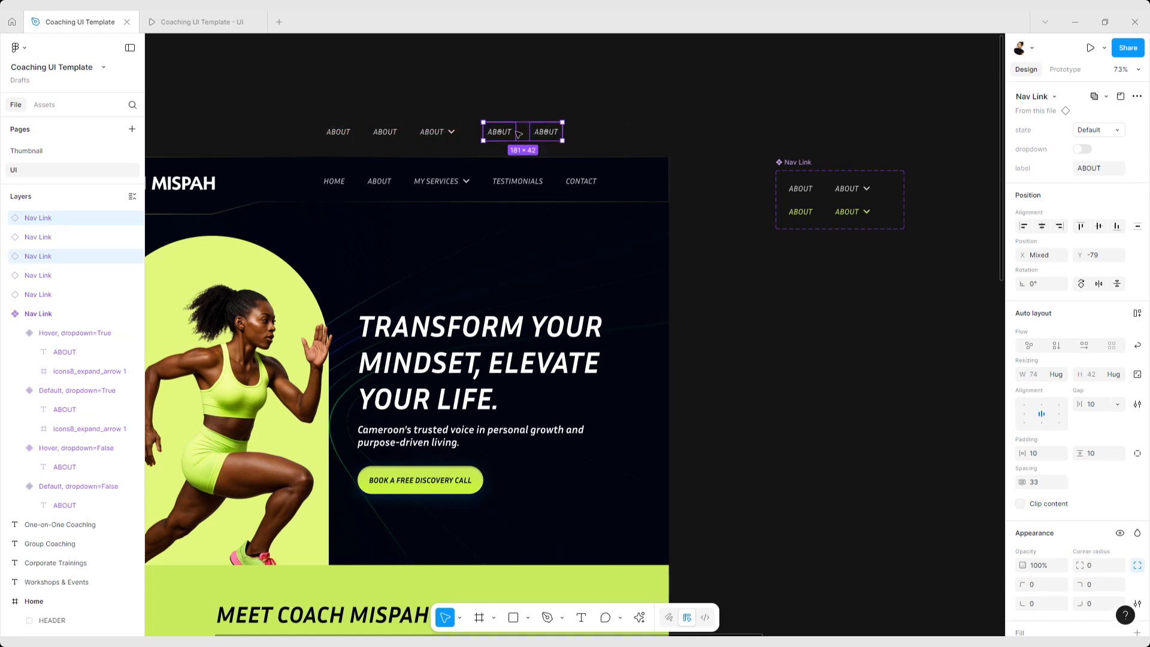
Wrap the five Nav Link instances in a horizontal auto layout with a gap of 32, matching the existing header menu.
drag(659, 107, 317, 149)
key(shift+a)
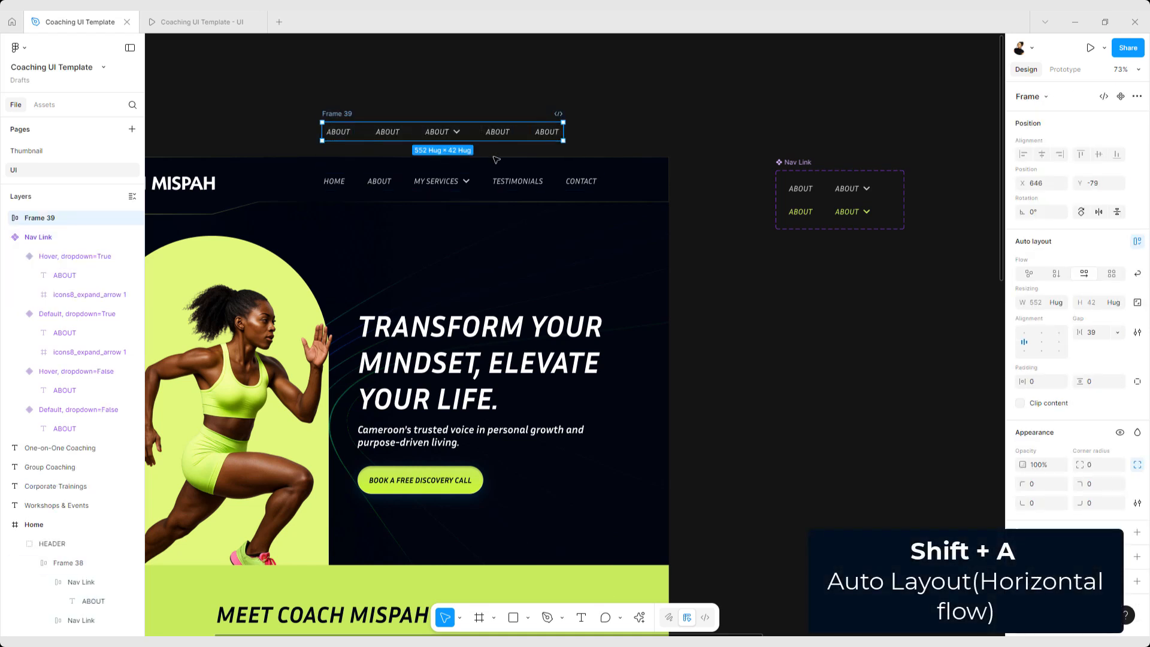
click(502, 180)
double_click(501, 181)
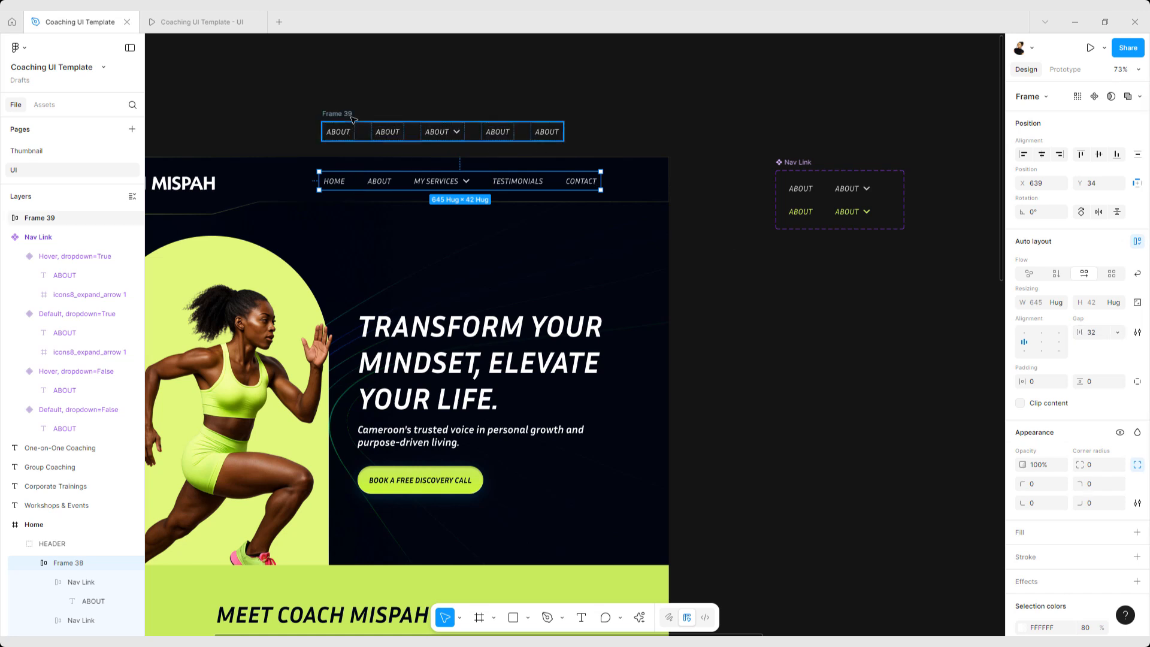
click(348, 118)
click(1099, 336)
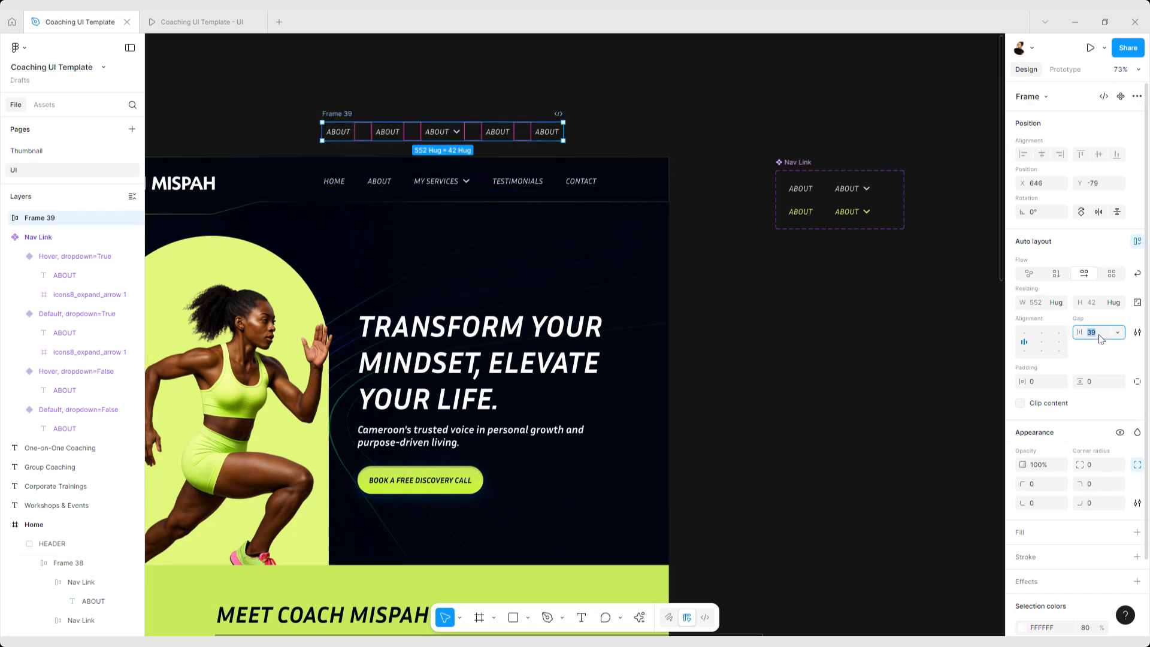
key(Return)
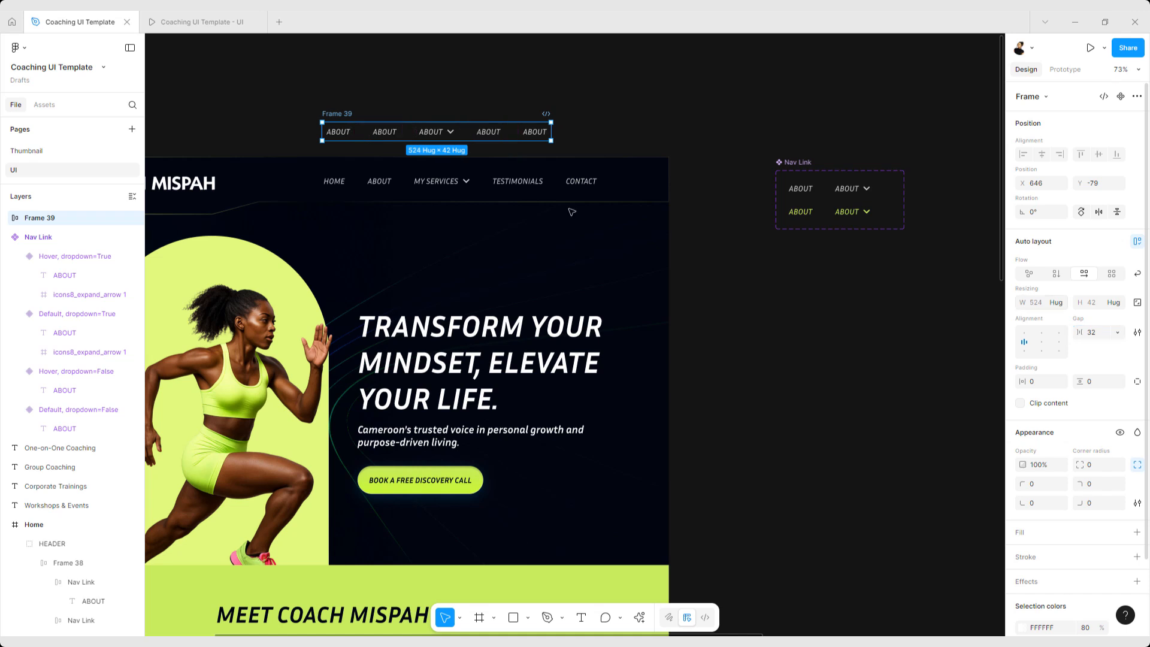
Copy the labels HOME and MY SERVICES from the header menu into the first and third Nav Link instances, matching style.
ctrl+click(335, 181)
key(Return)
key(ctrl+c)
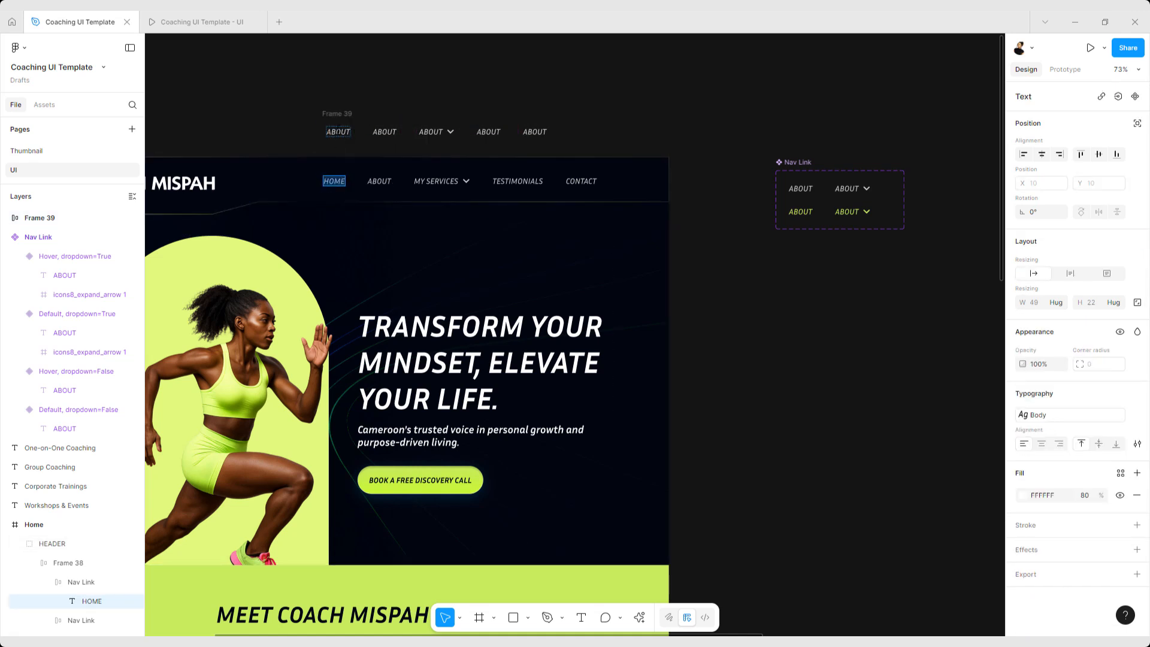
double_click(339, 131)
key(ctrl+shift+v)
click(376, 181)
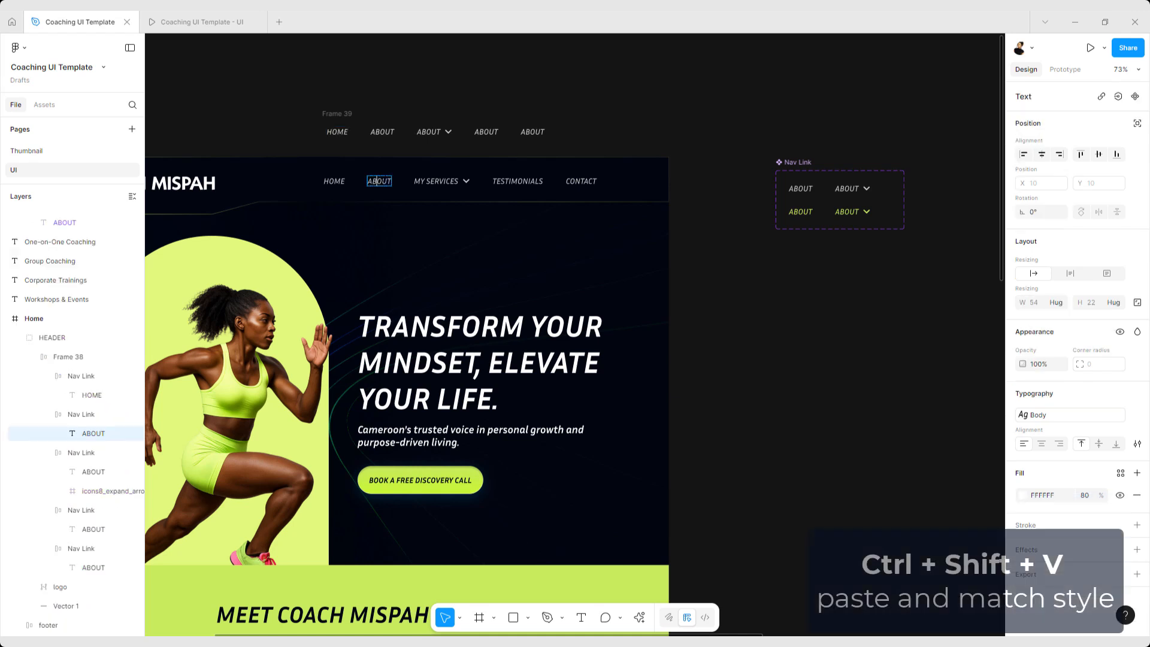
double_click(436, 181)
key(ctrl+c)
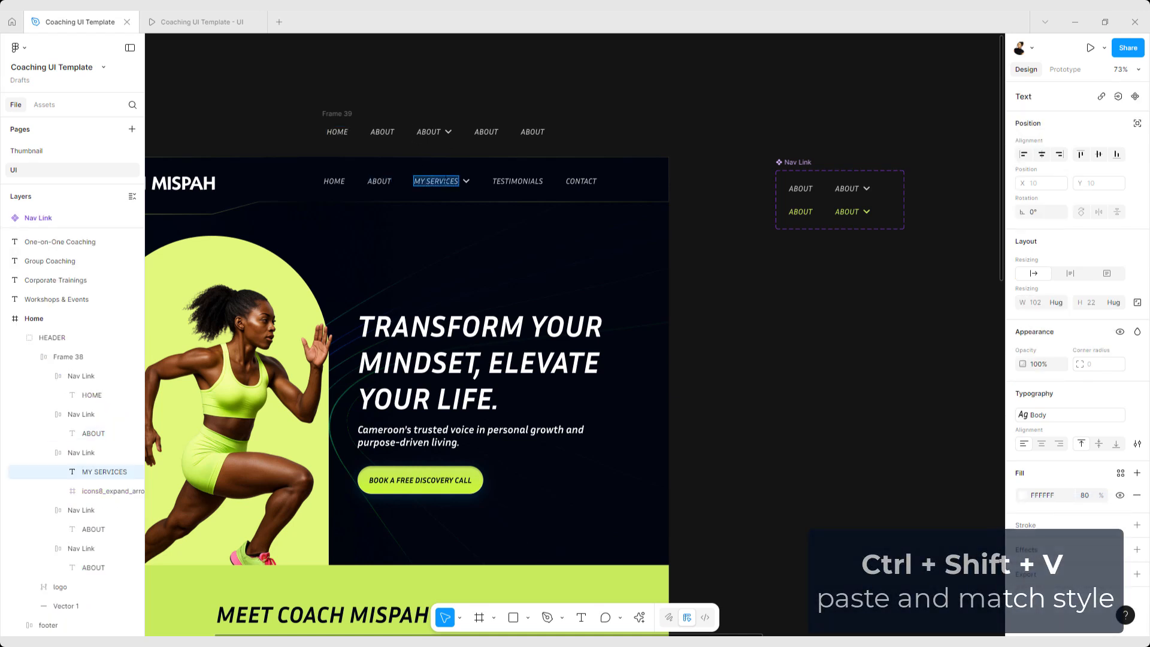
double_click(428, 132)
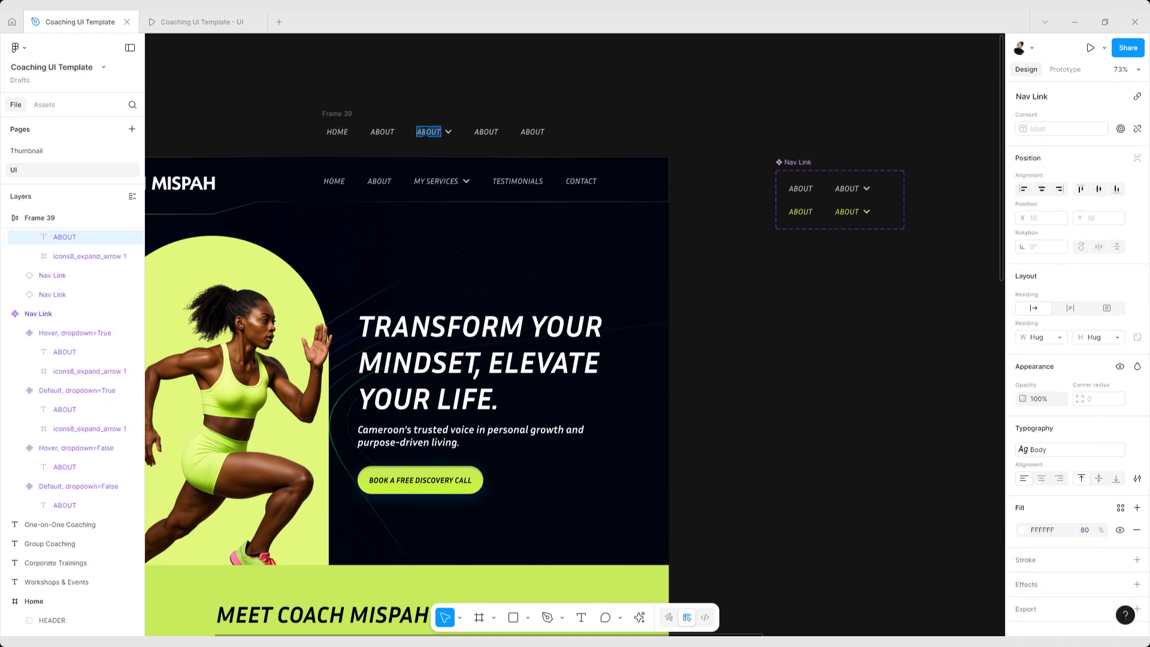
key(ctrl+shift+v)
Copy the labels TESTIMONIALS and CONTACT from the header menu into the fourth and fifth Nav Link instances, matching style.
double_click(517, 181)
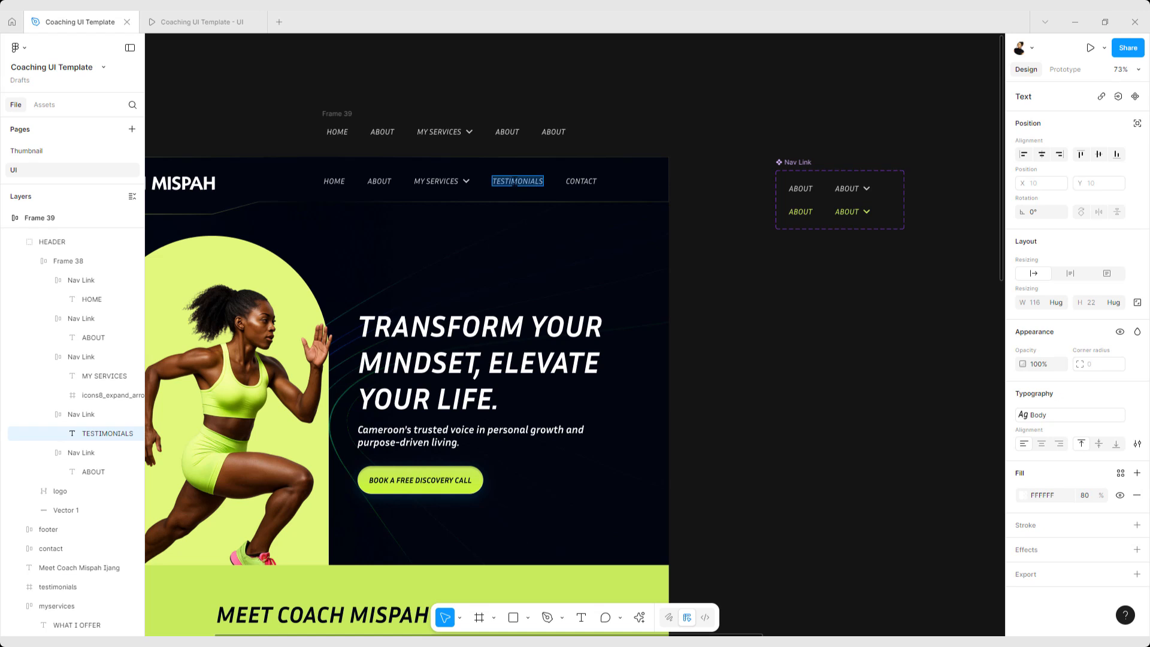
click(507, 132)
double_click(507, 131)
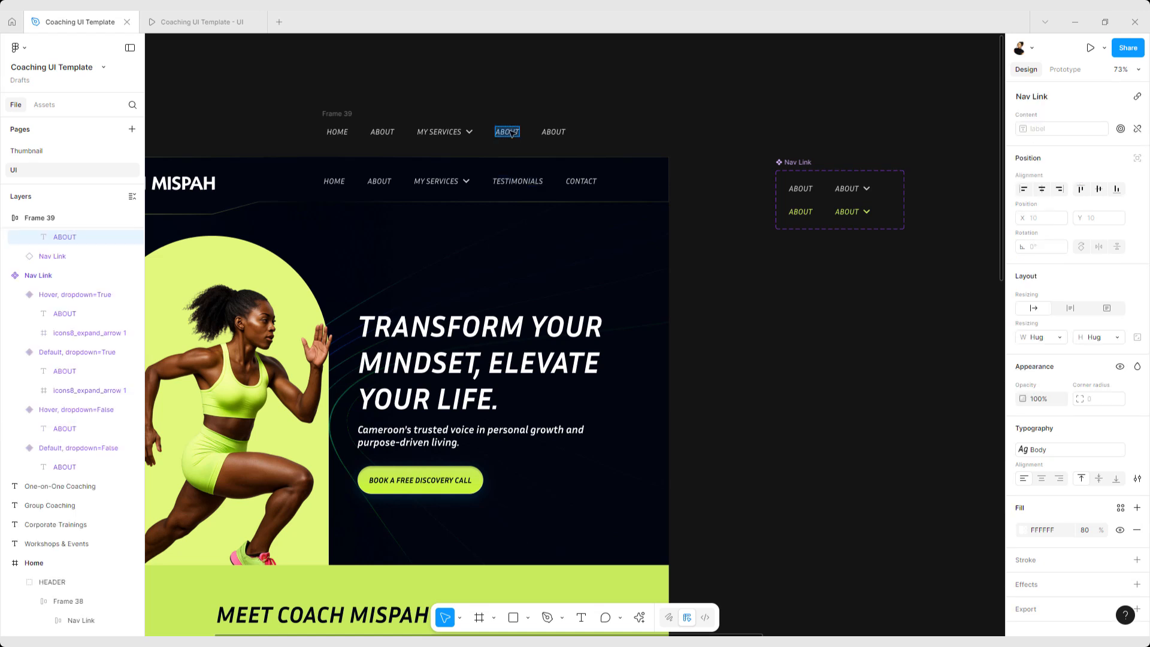
right_click(509, 130)
click(551, 166)
double_click(578, 180)
key(ctrl+c)
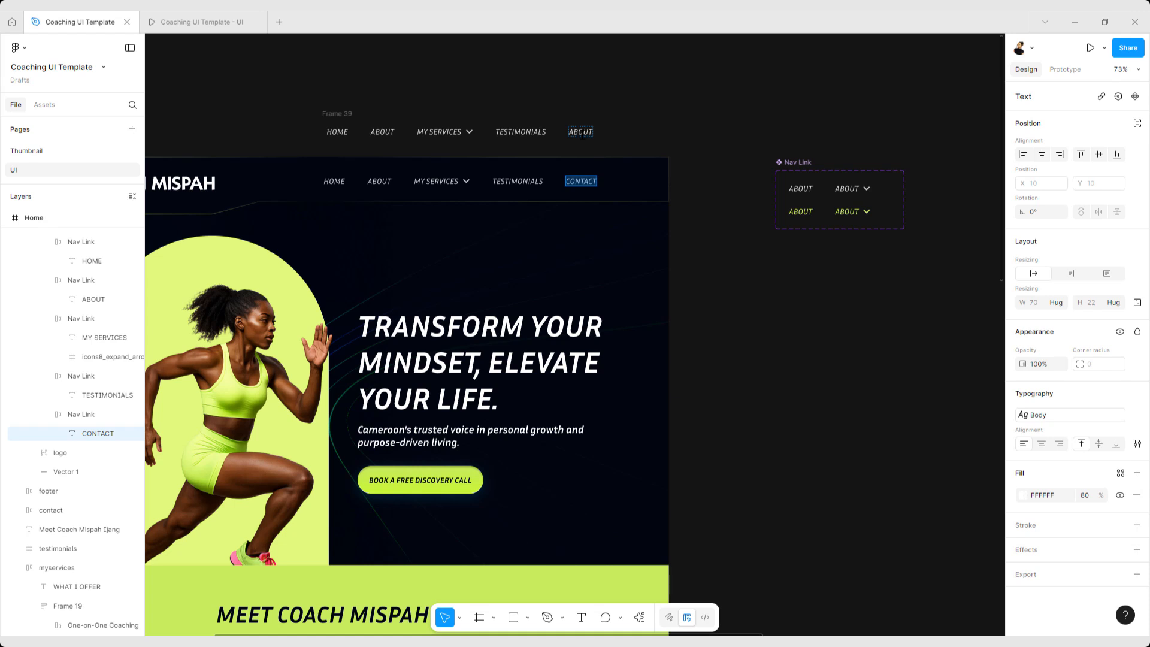
double_click(581, 132)
right_click(579, 133)
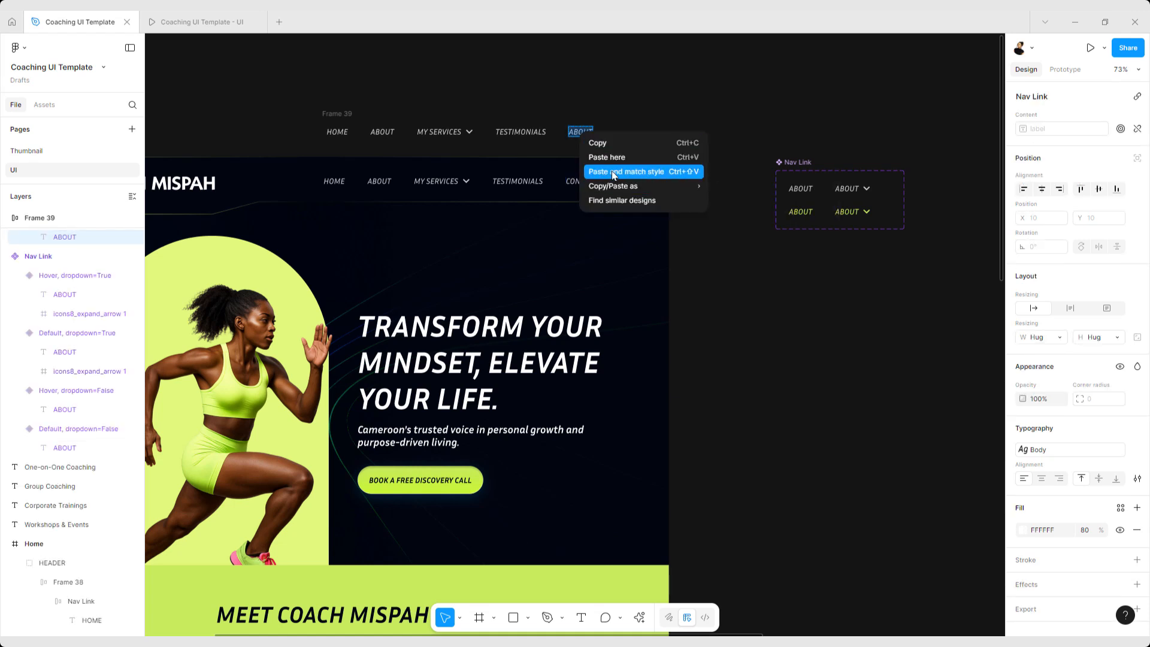
click(614, 172)
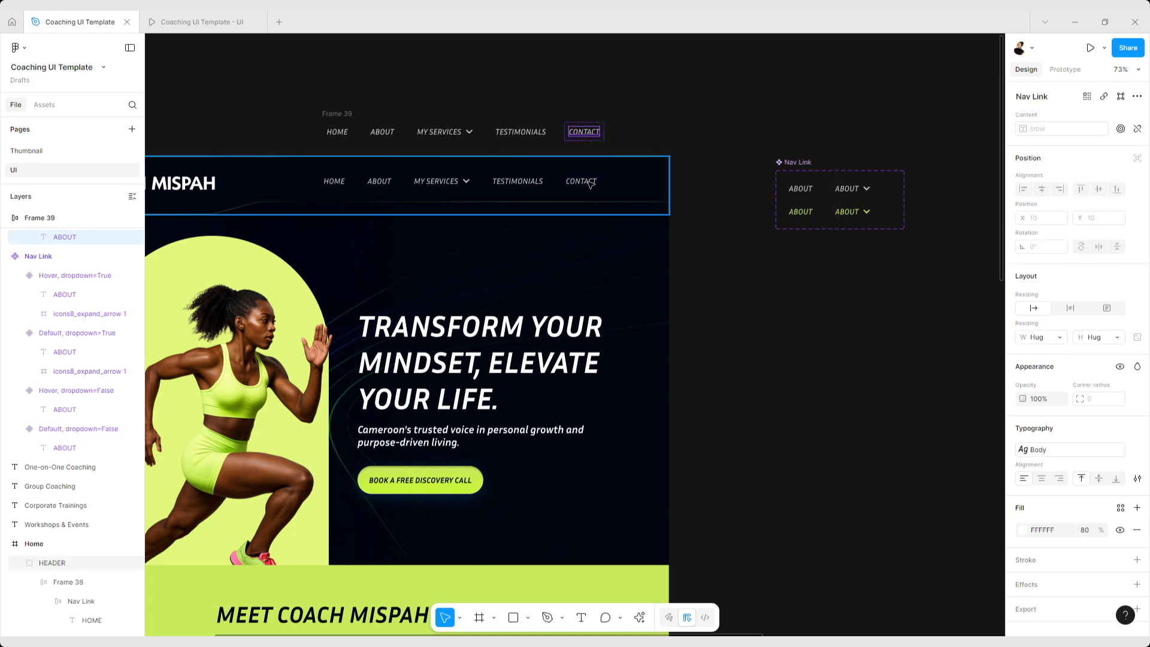
double_click(590, 183)
double_click(590, 183)
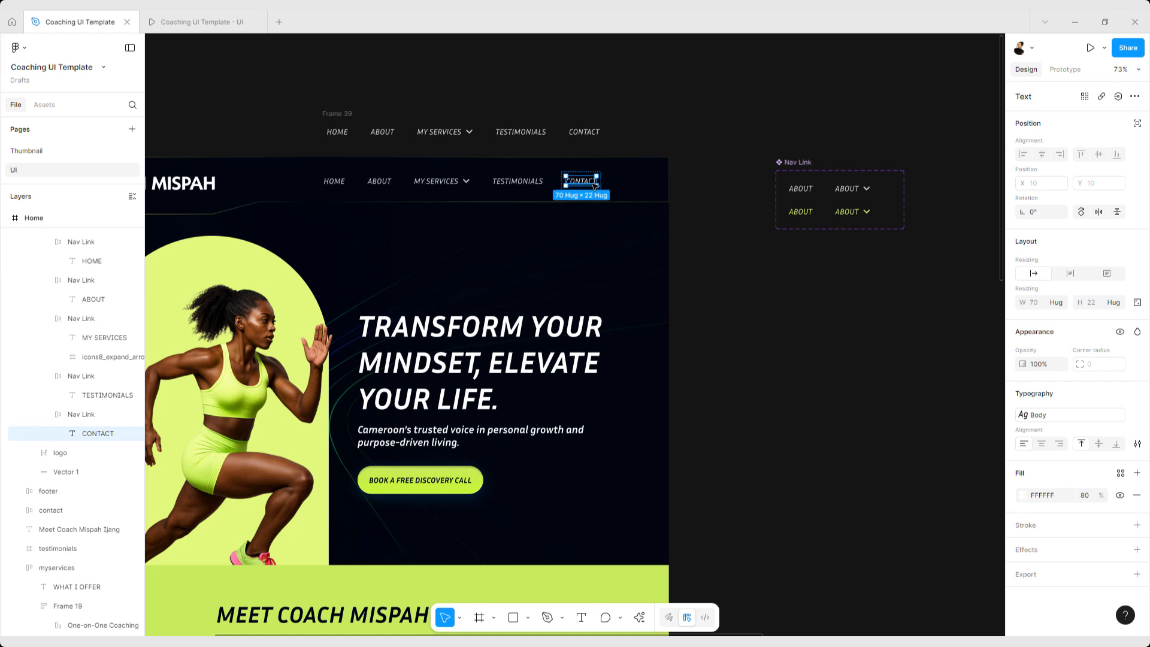
click(525, 140)
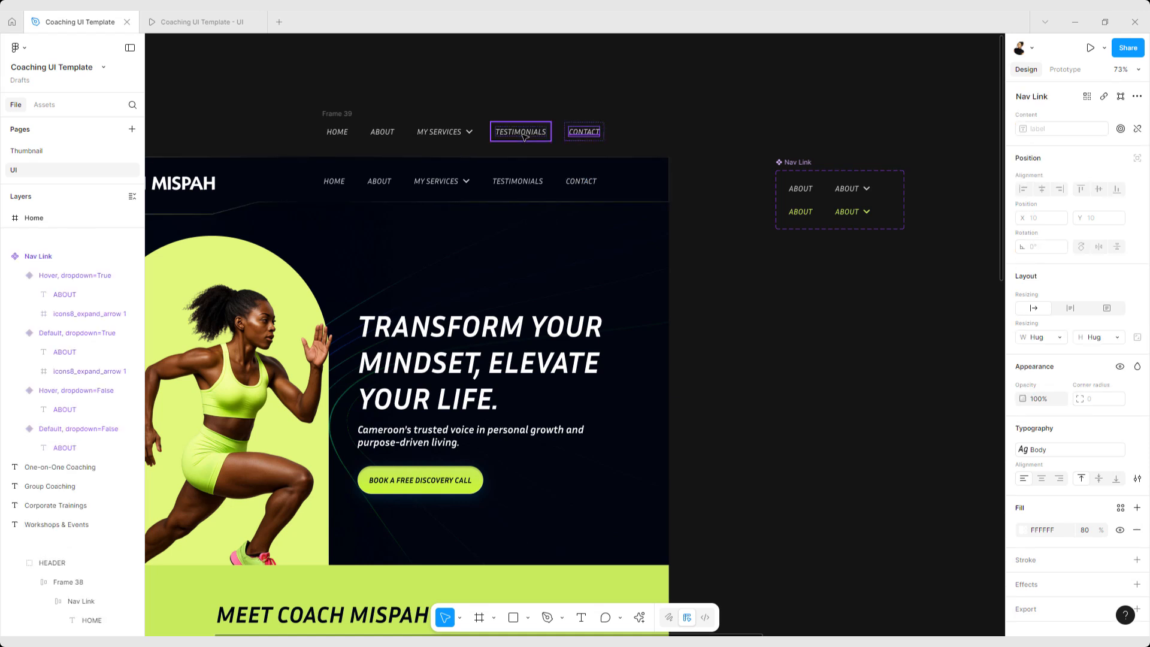
click(547, 128)
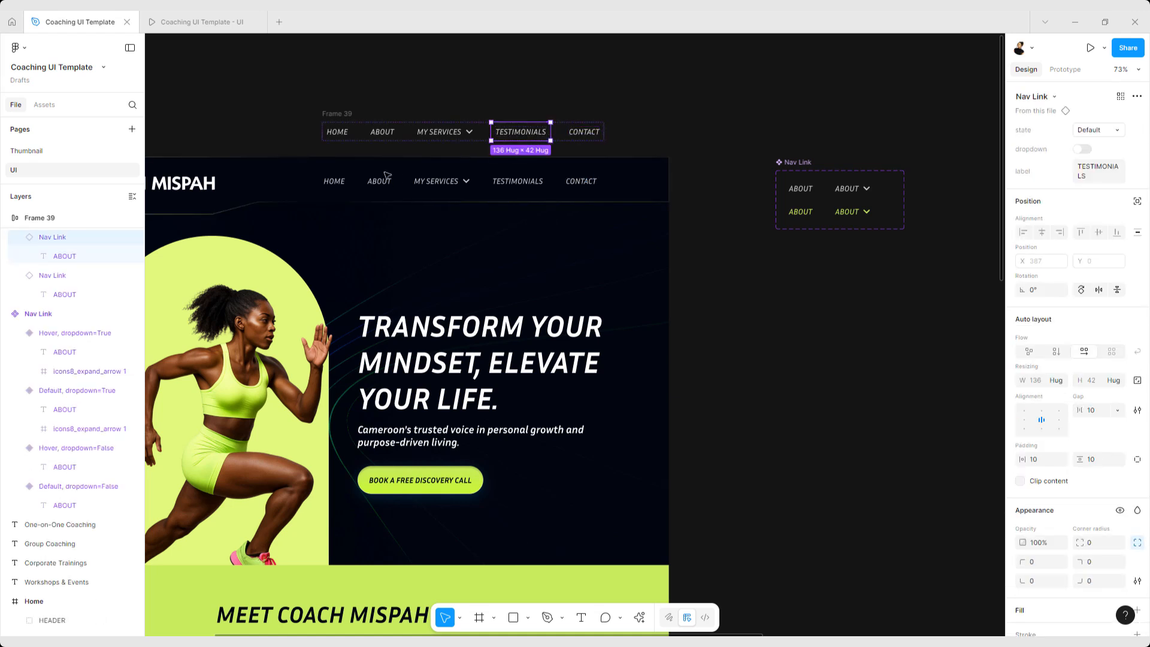
Cut the new row of Nav Link instances and paste it to replace the old menu frame in the header.
click(349, 117)
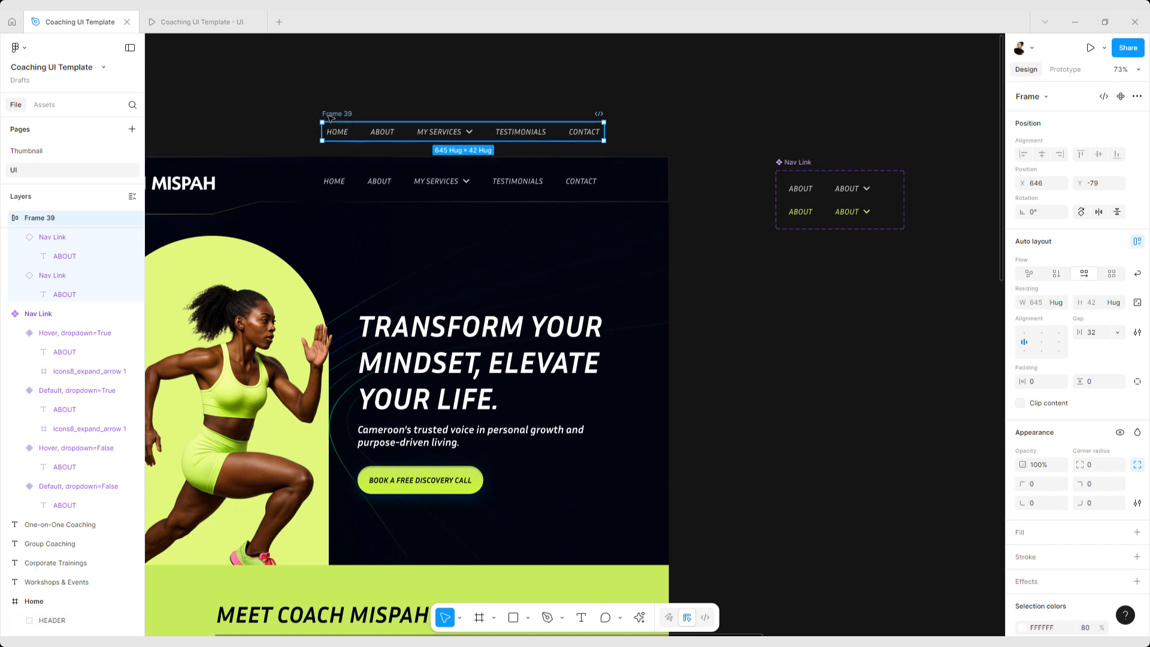
key(Delete)
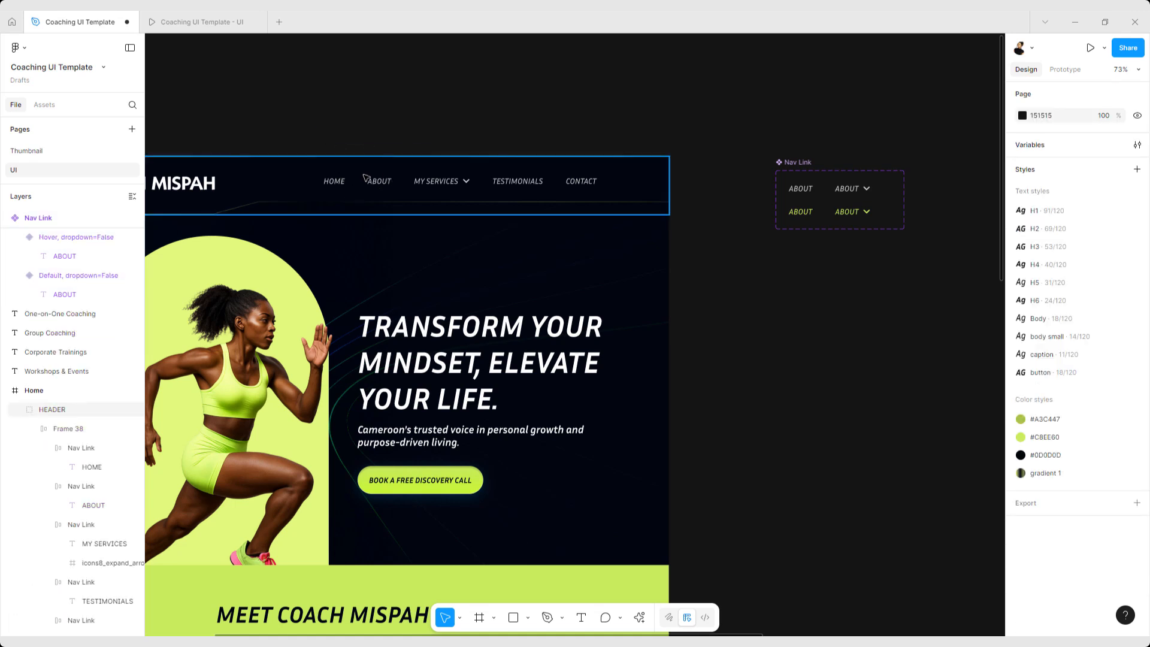
click(365, 178)
double_click(364, 179)
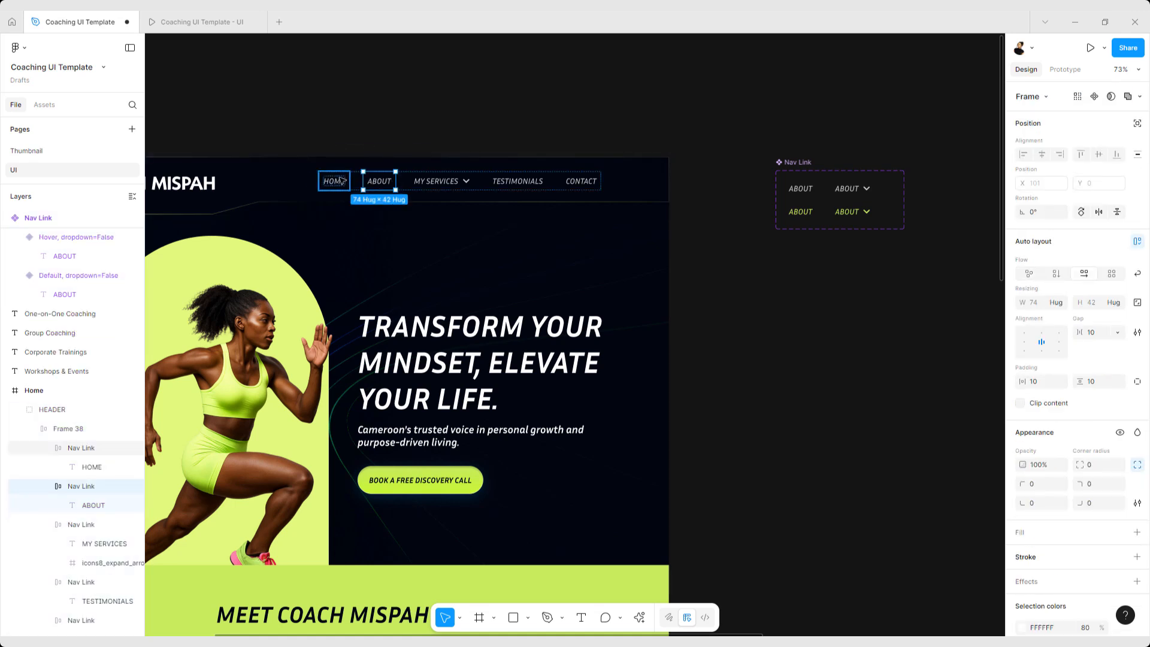
click(214, 177)
double_click(337, 180)
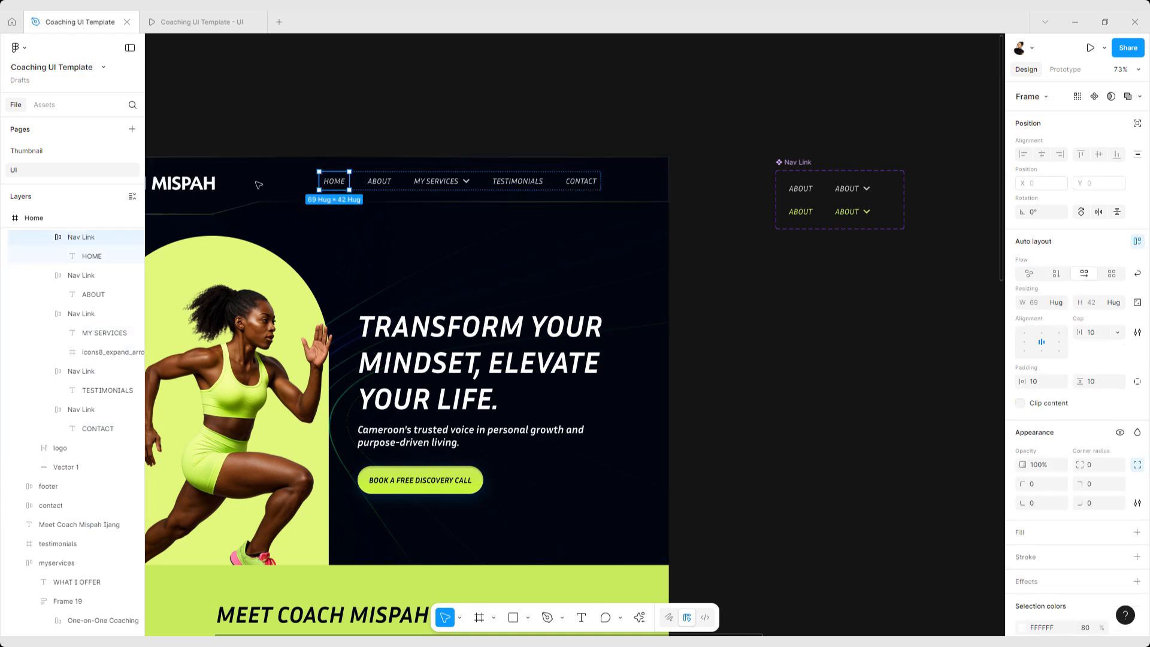
click(207, 182)
click(330, 178)
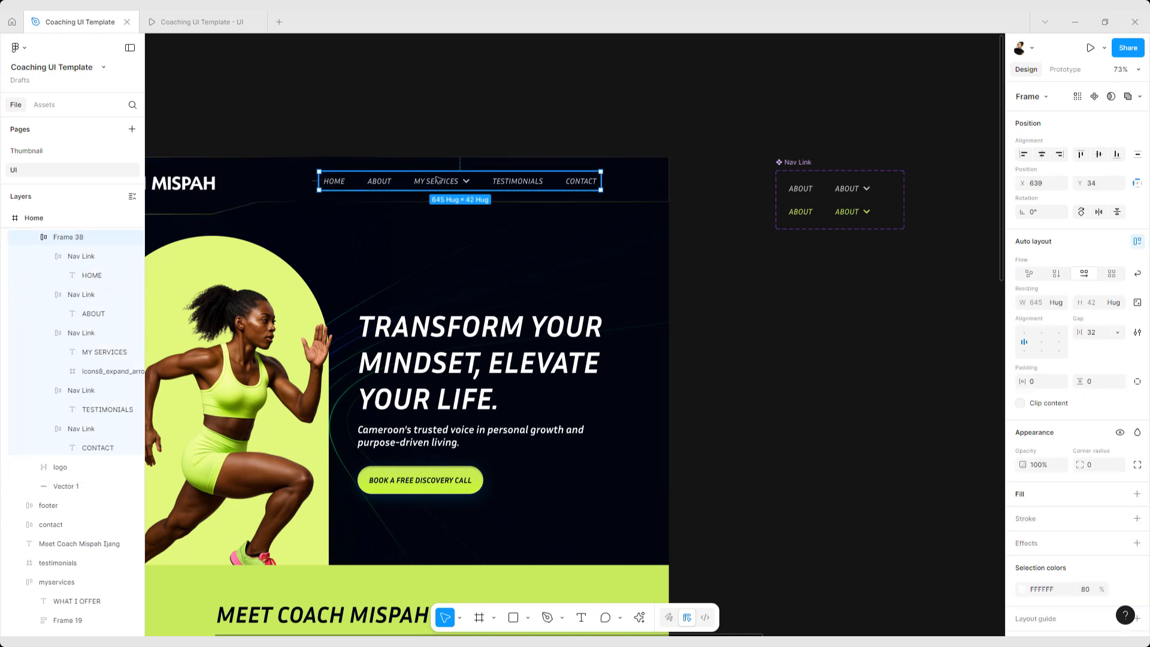
right_click(359, 185)
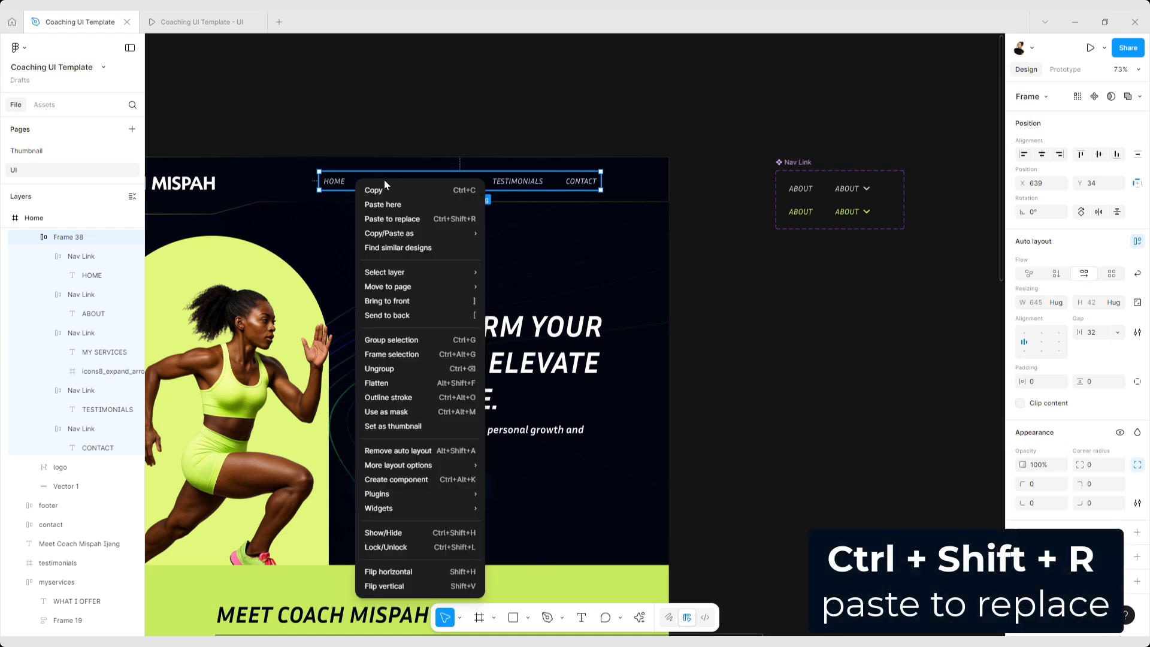
click(392, 218)
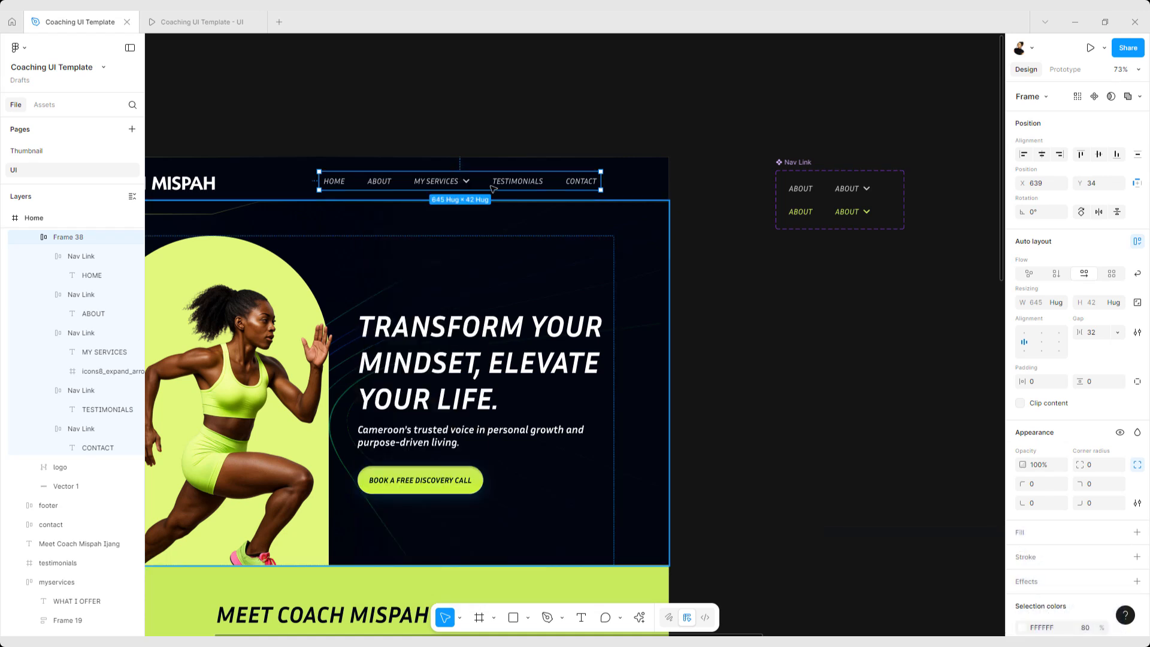
Check the component properties of each Nav Link instance in the header menu, from CONTACT back to HOME.
double_click(589, 186)
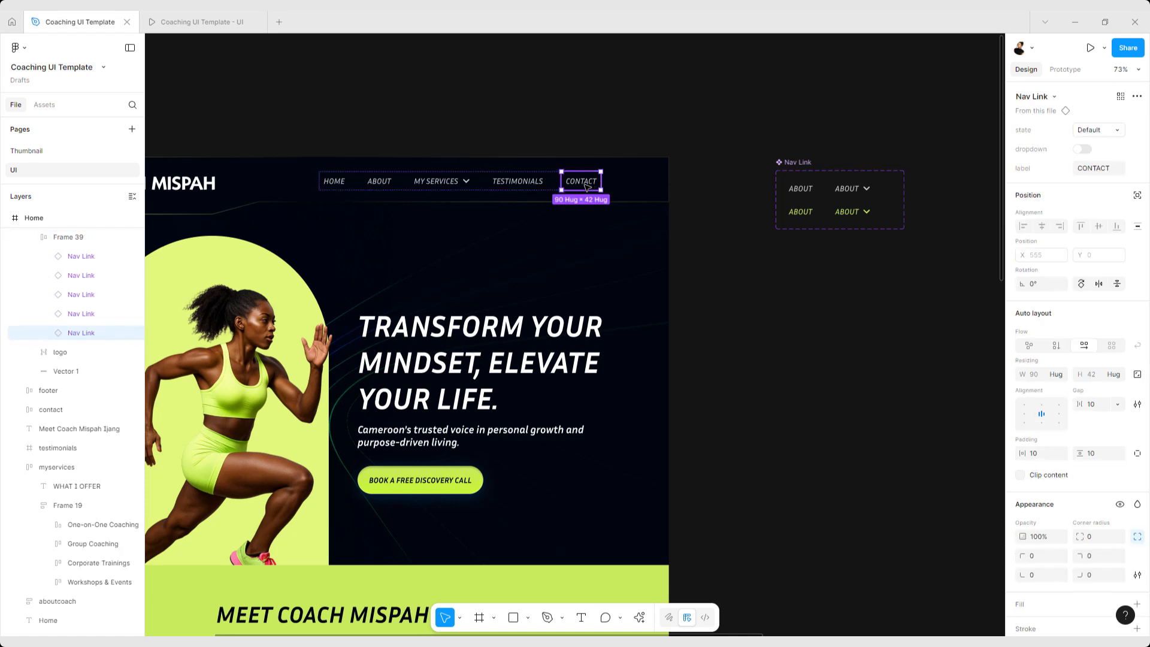
click(516, 181)
click(448, 184)
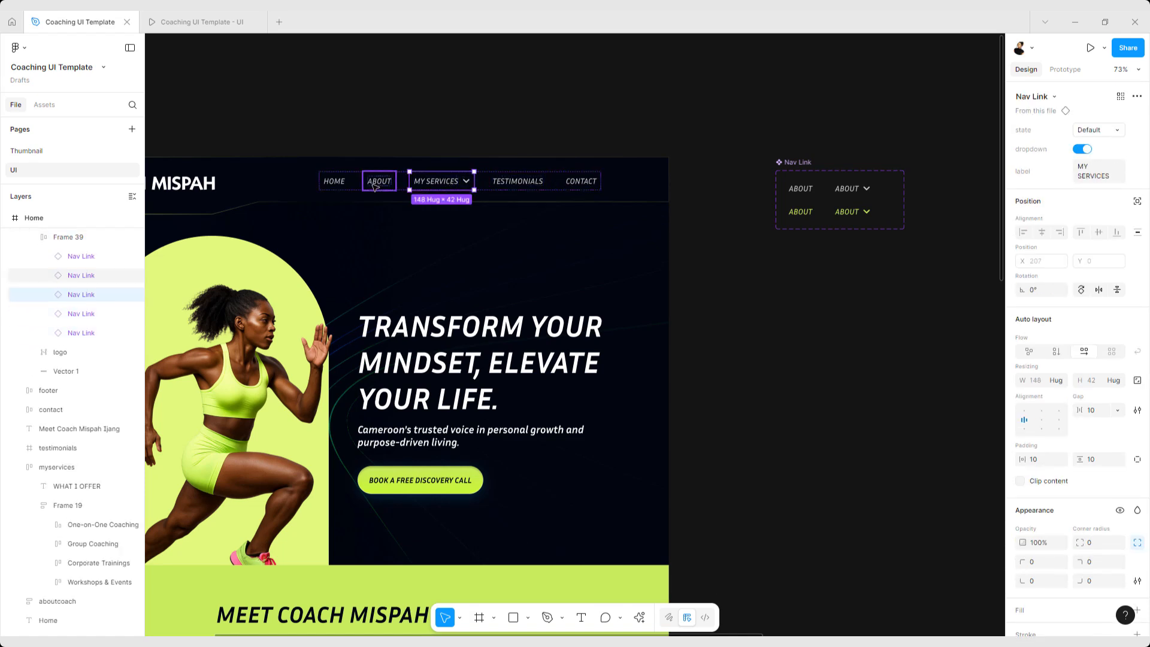
click(379, 182)
click(336, 187)
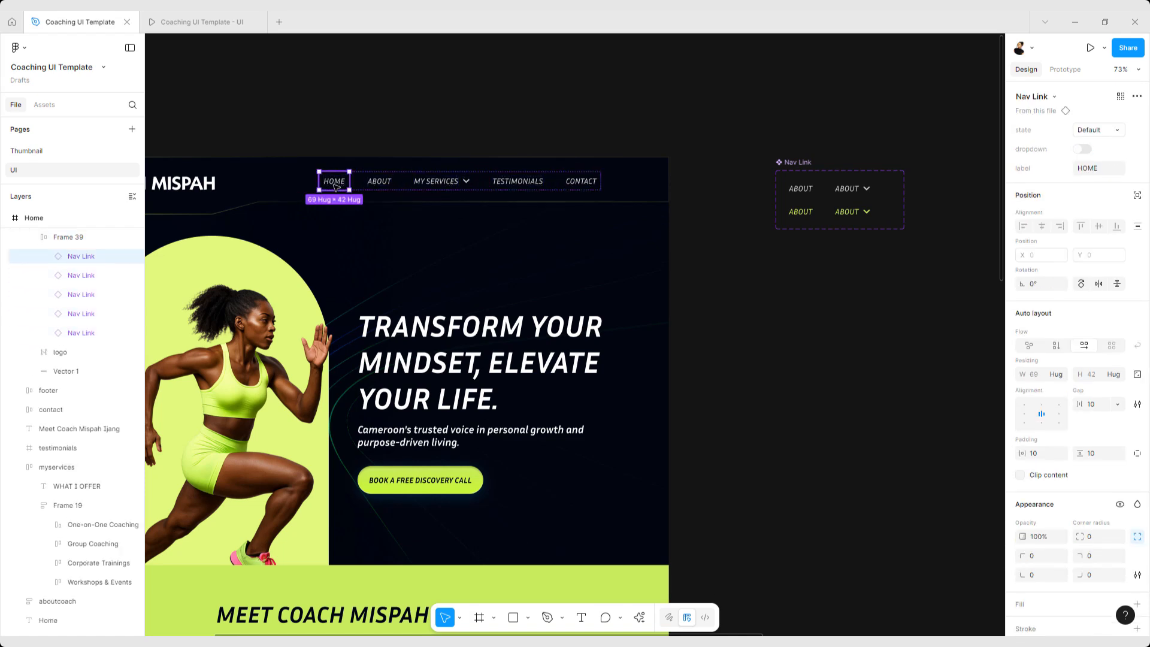
Move the Nav Link component set farther from the Home frame, to about X 2078, Y -135.
click(639, 119)
scroll(640, 120, down, 3)
scroll(652, 143, up, 1)
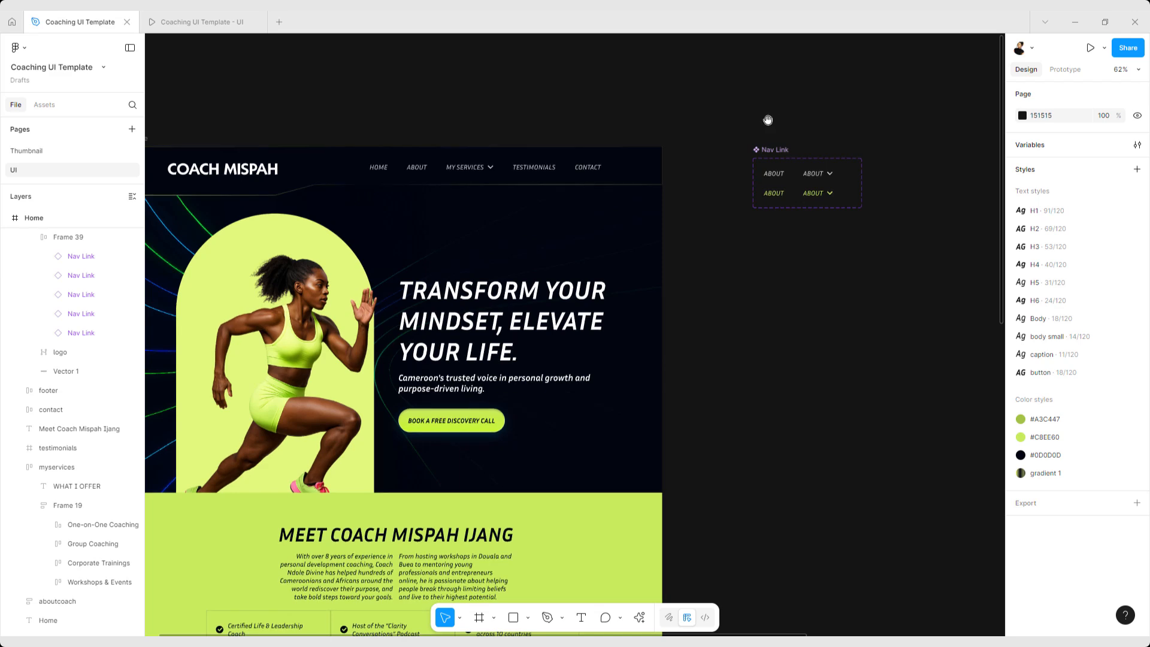
drag(769, 123, 659, 122)
drag(761, 121, 810, 96)
Preview the Home frame as a prototype to test the menu links' hover states, and return to the design file.
scroll(708, 111, left, 5)
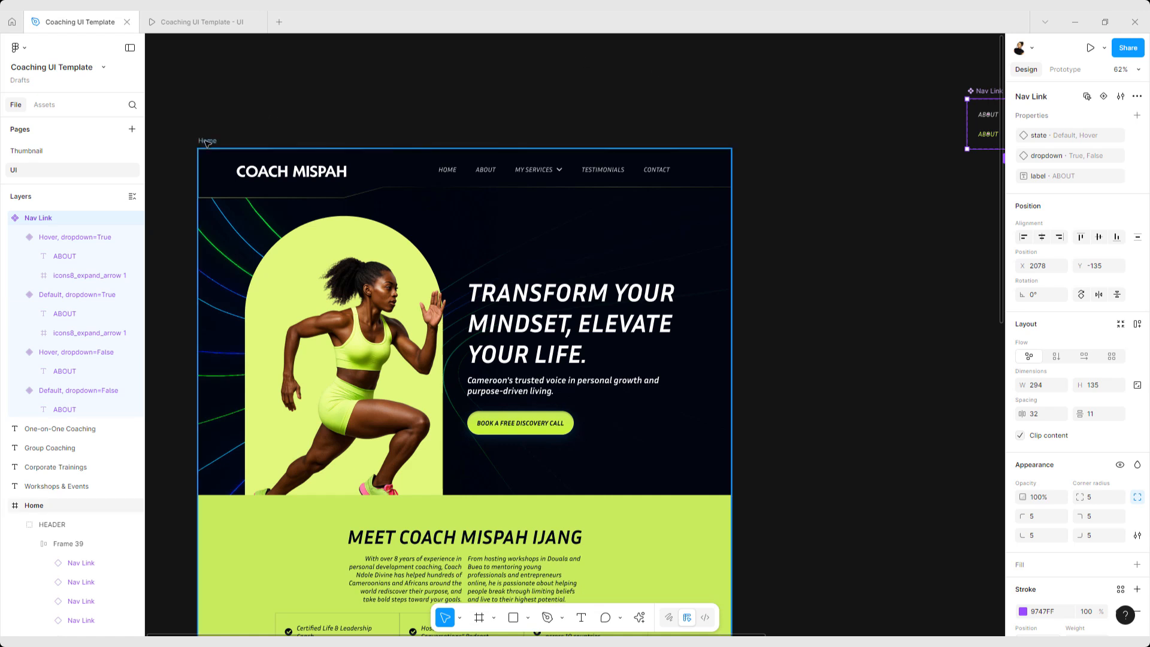
click(1090, 48)
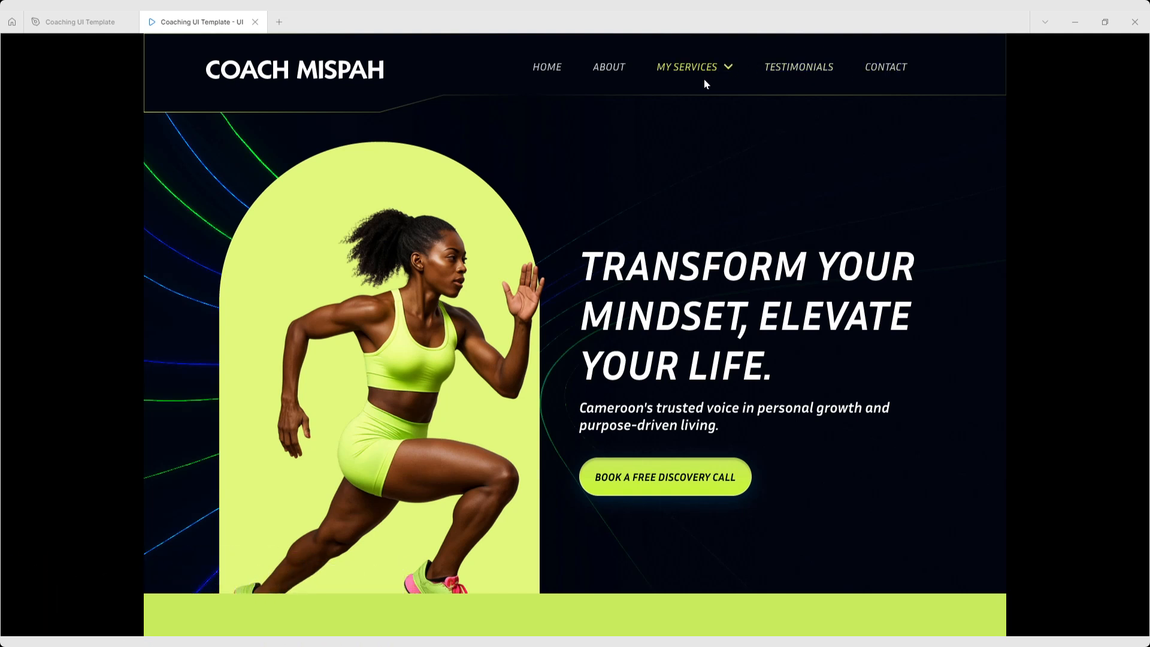
click(86, 18)
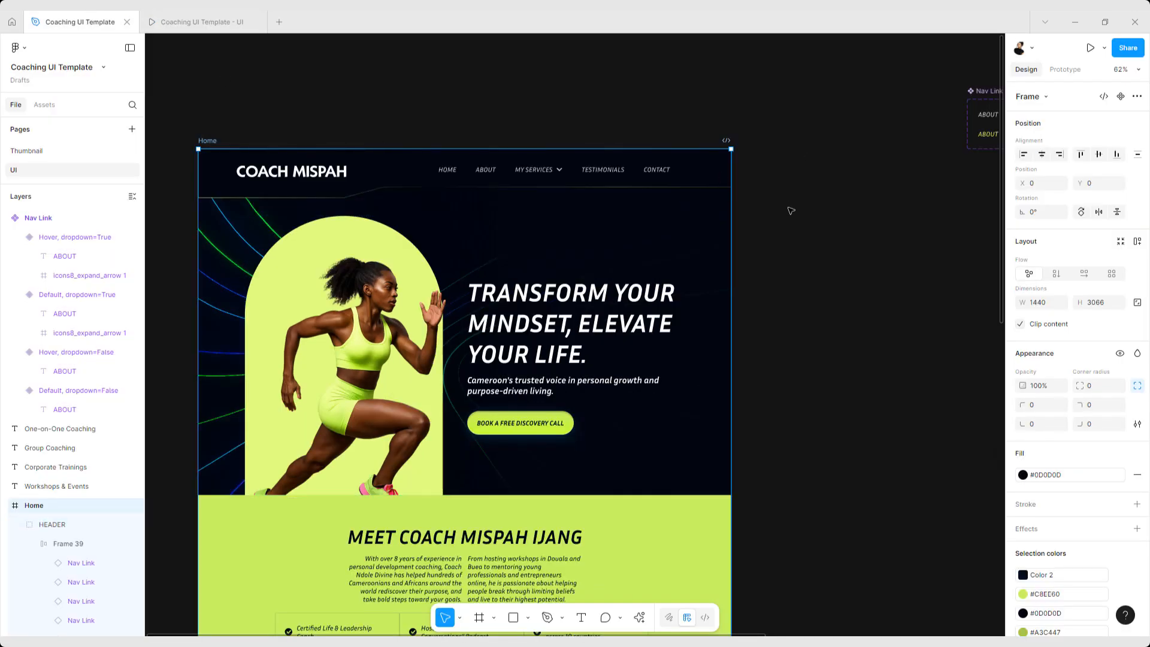
scroll(694, 201, right, 5)
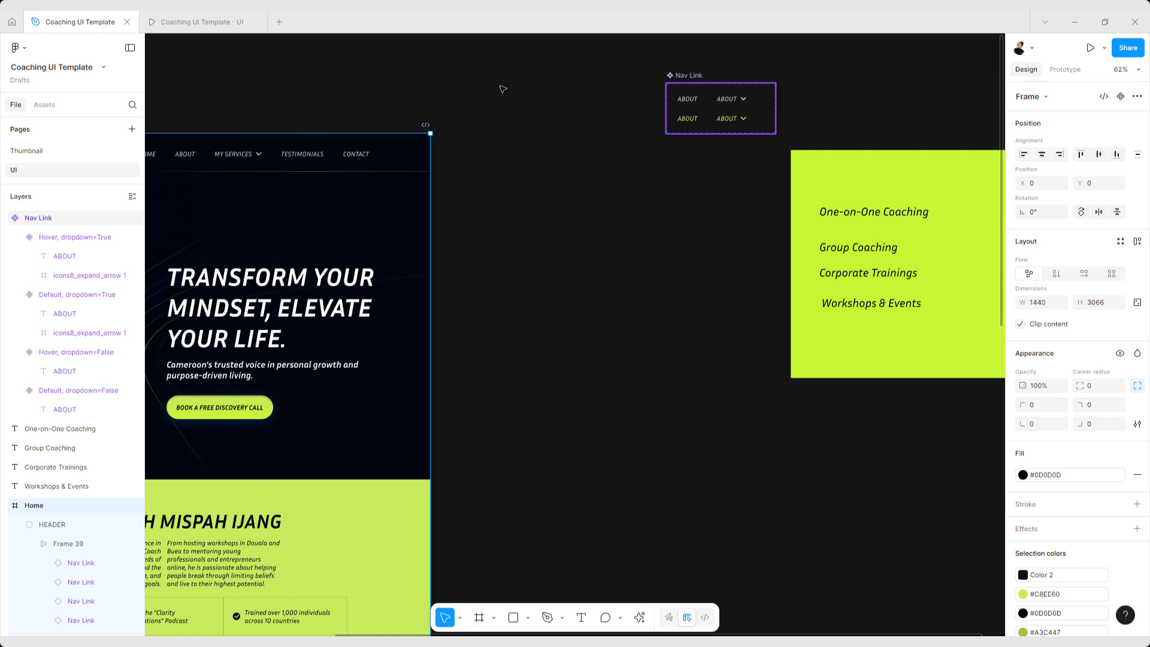
Move the Nav Link component set nearer the Home frame and place an instance of its Default, non-dropdown variant below it.
drag(694, 77, 503, 89)
click(502, 112)
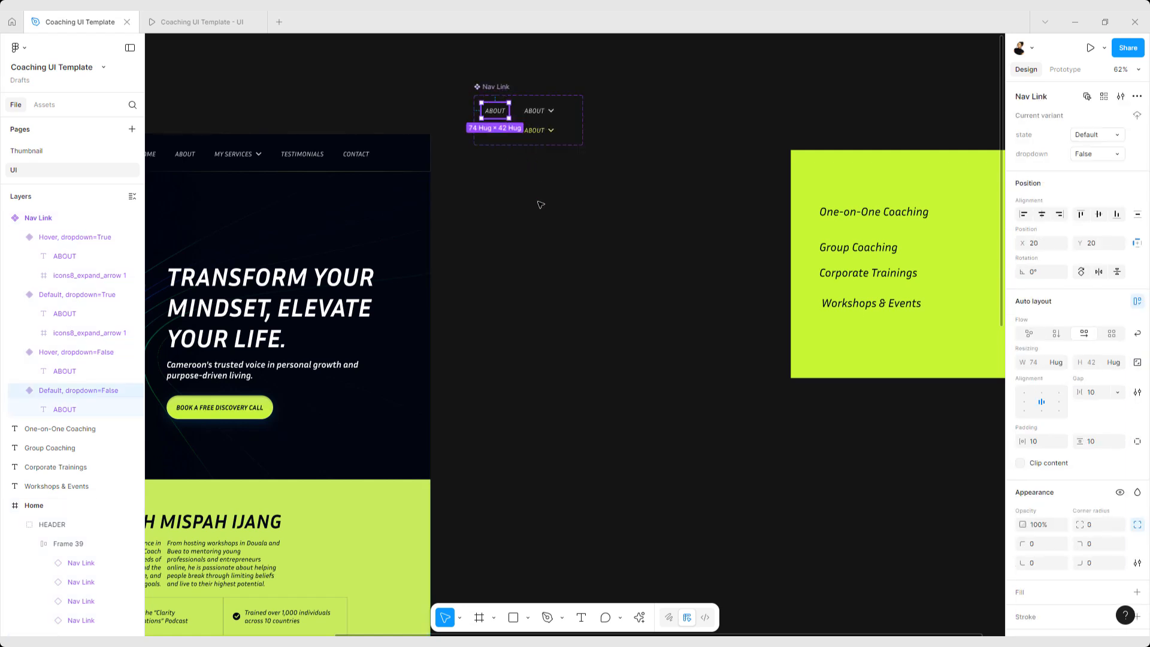
drag(538, 201, 566, 203)
scroll(855, 218, up, 5)
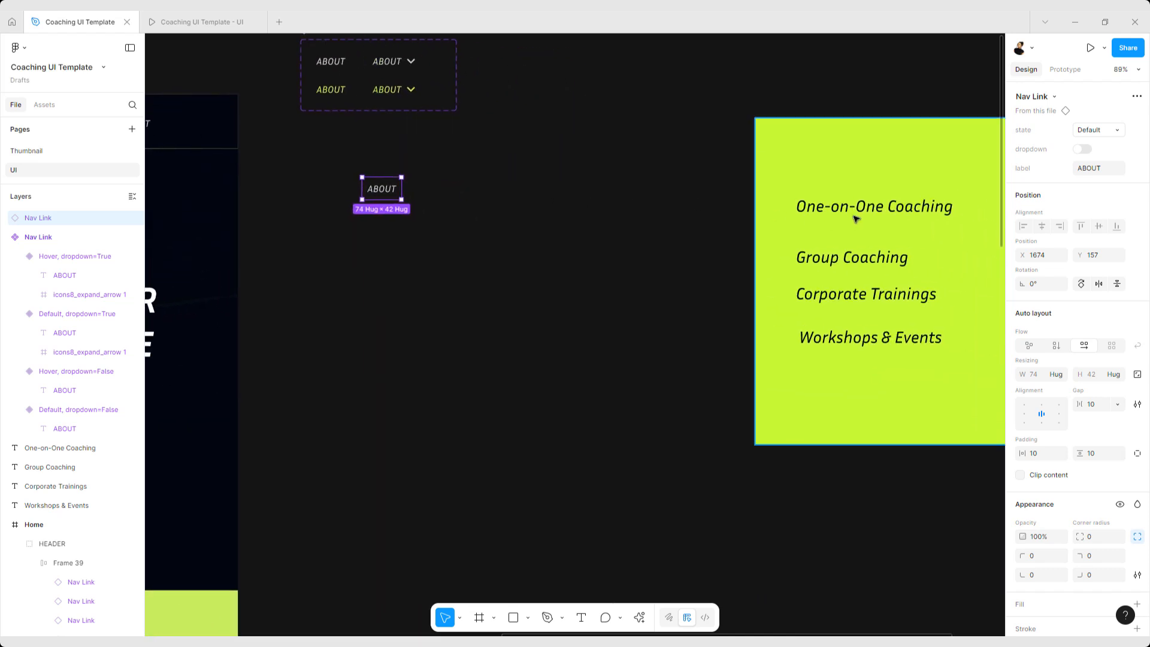
Copy the "One-on-One Coaching" text from the green panel into the new Nav Link instance's label, matching the label's style.
double_click(860, 210)
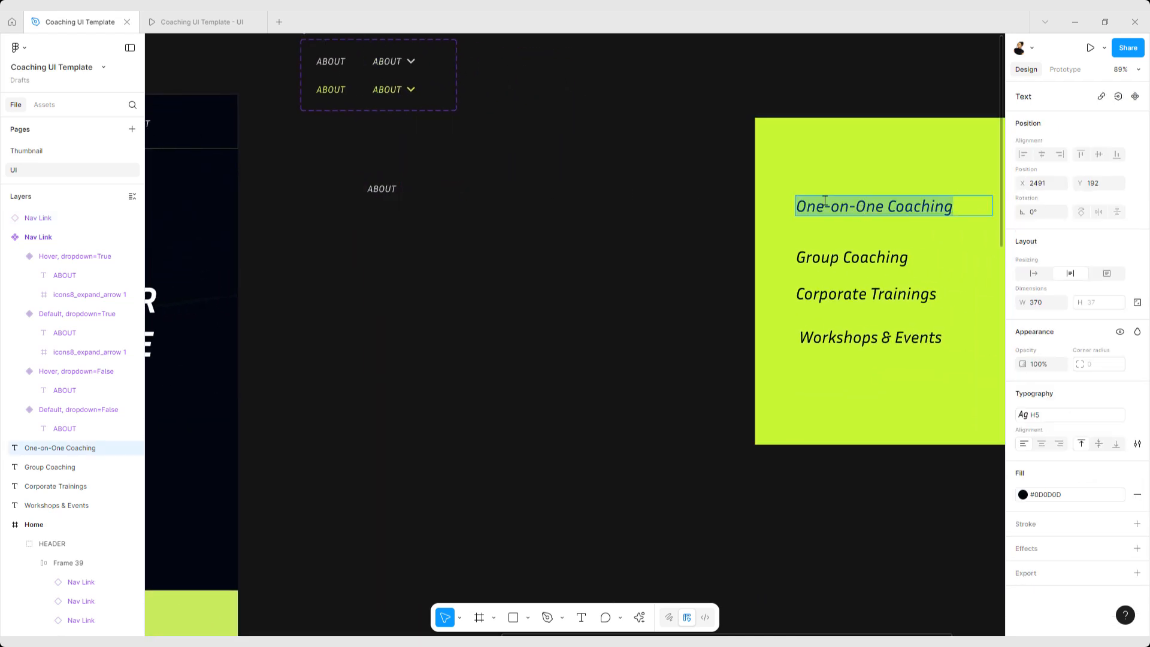
double_click(386, 189)
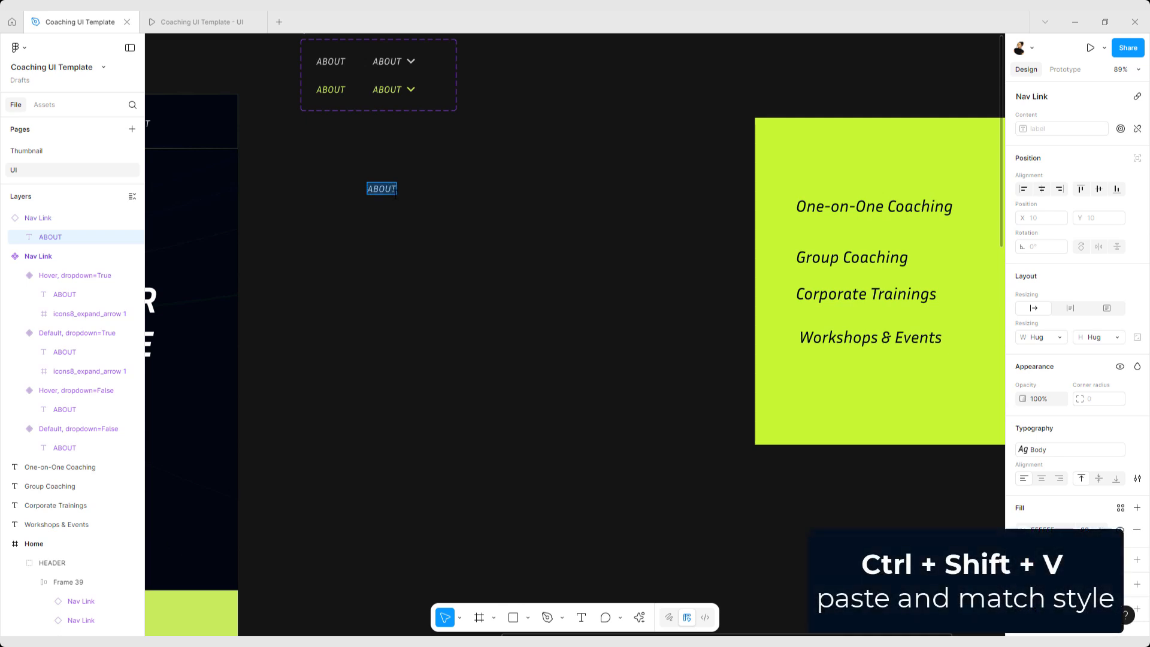
key(ctrl+shift+v)
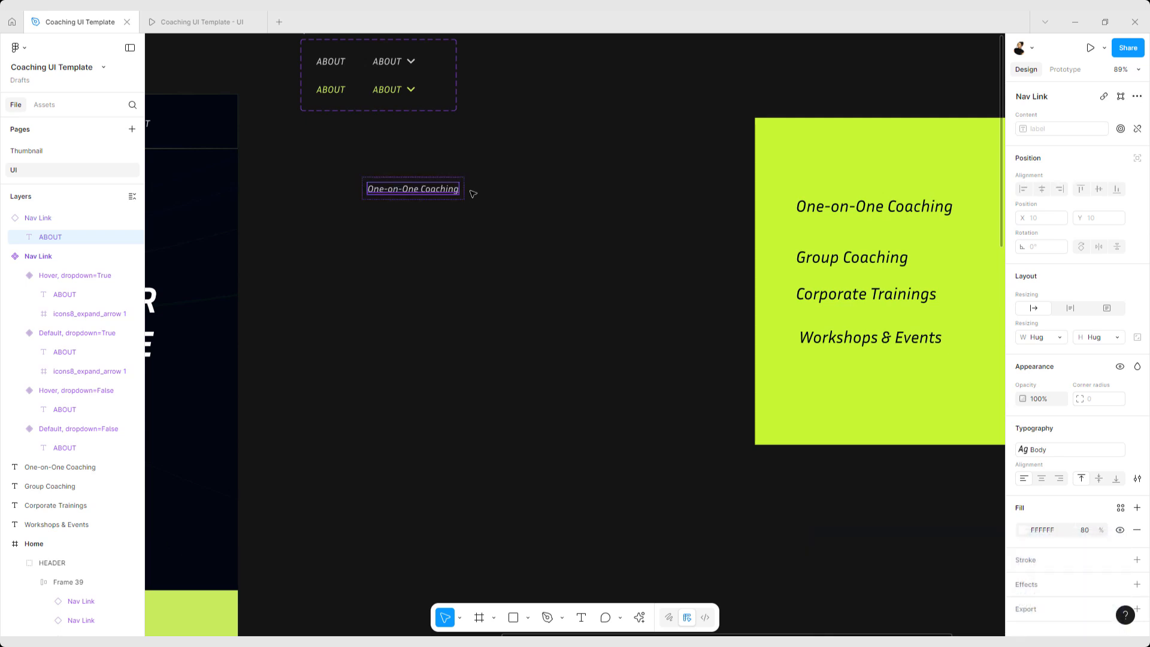
Duplicate the One-on-One Coaching link below itself and replace the copy's label with "Group Coaching" from the green panel, matching the label's style.
click(453, 198)
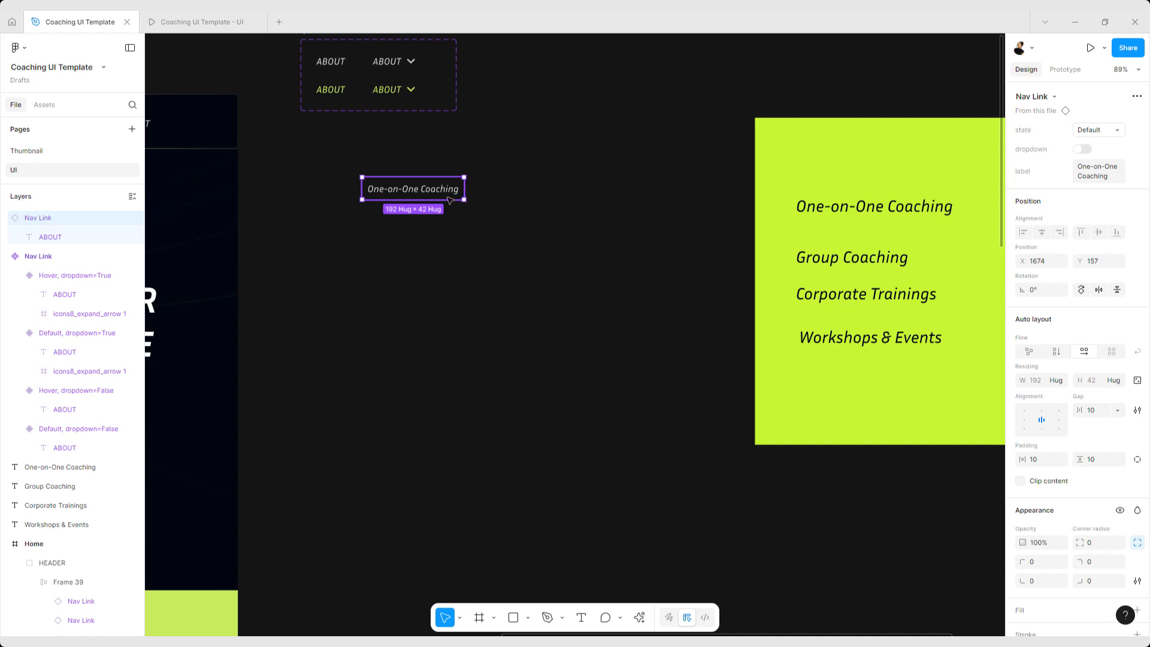
drag(449, 190, 449, 228)
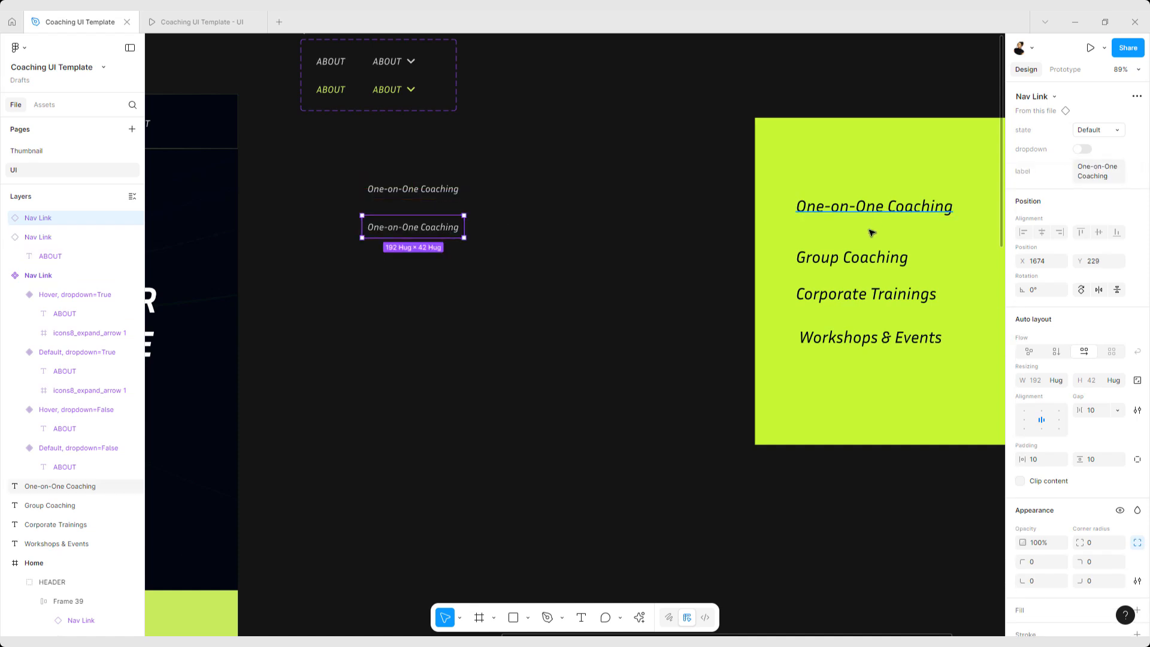
click(846, 263)
double_click(846, 263)
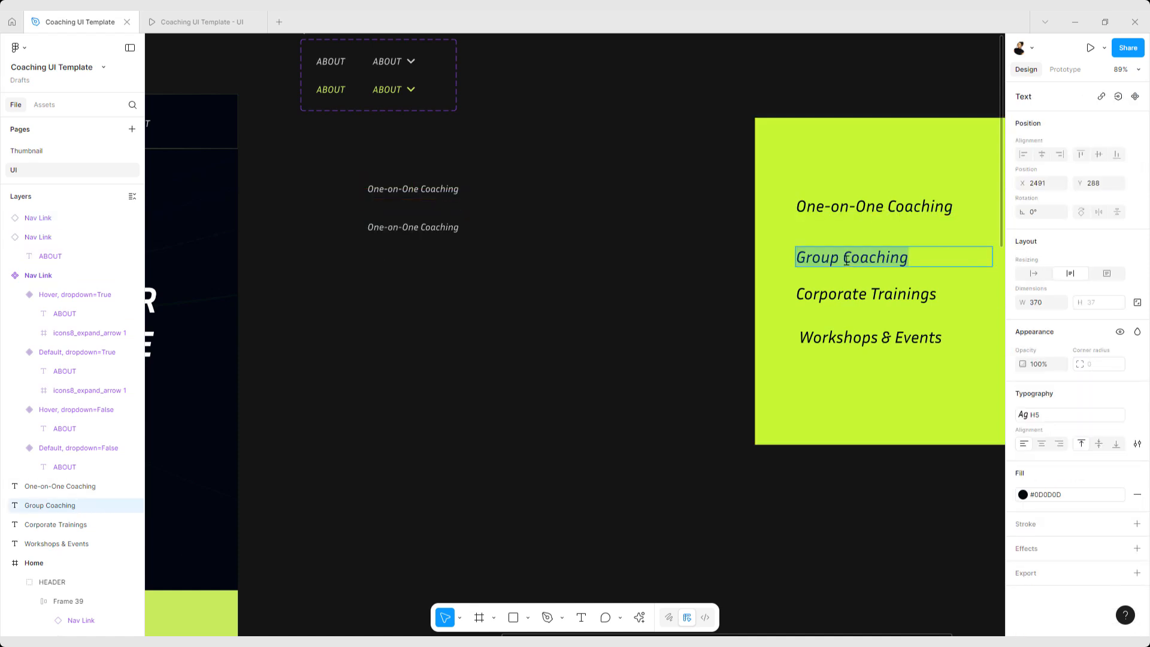
click(438, 228)
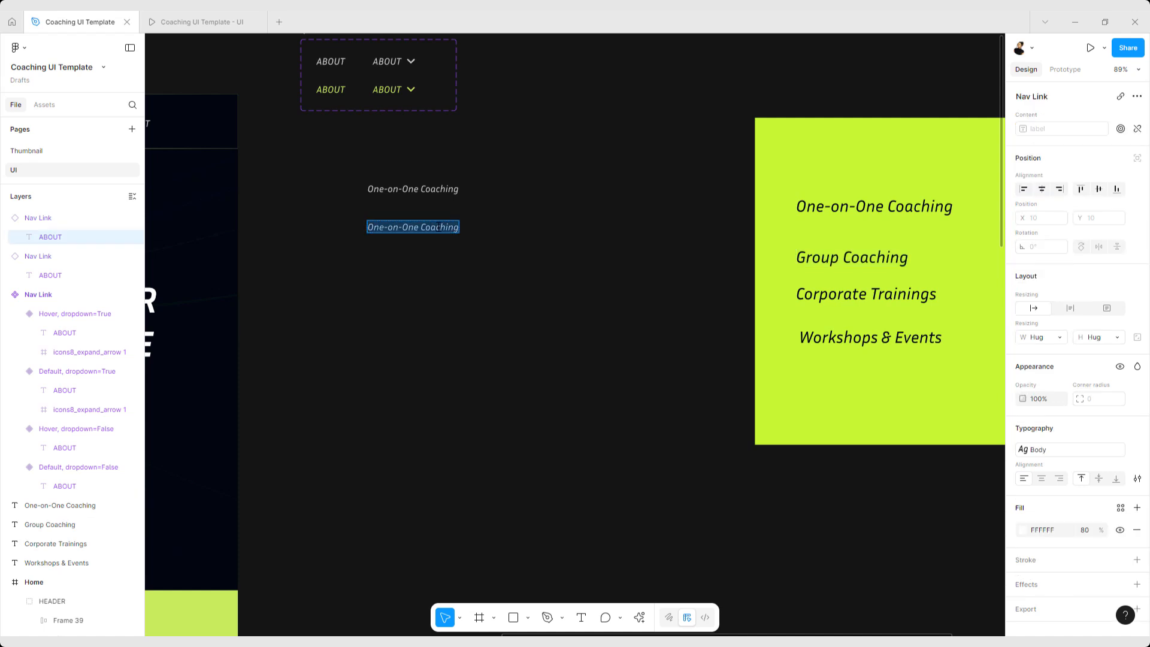
key(ctrl+v)
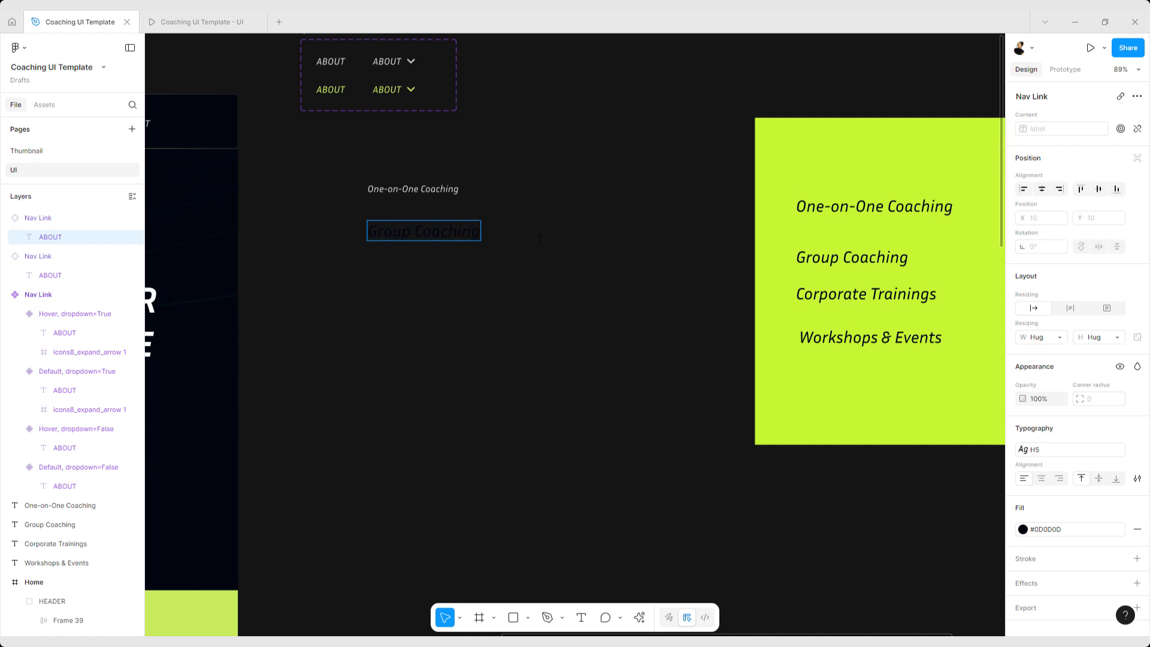
key(ctrl+z)
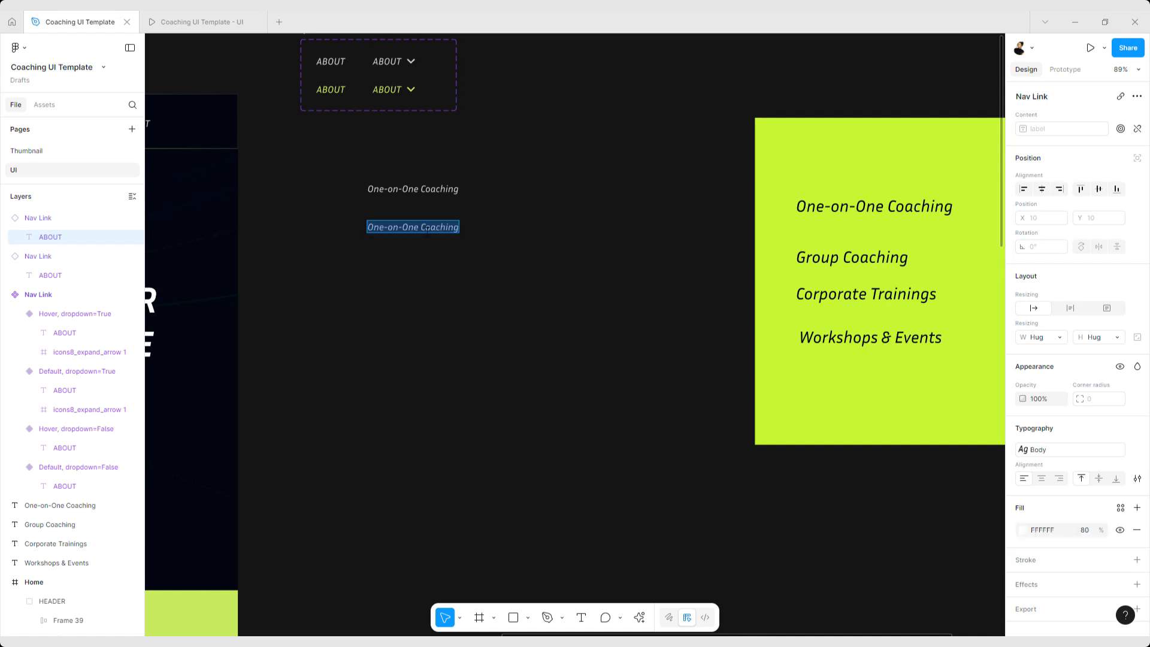
key(ctrl+v)
key(Escape)
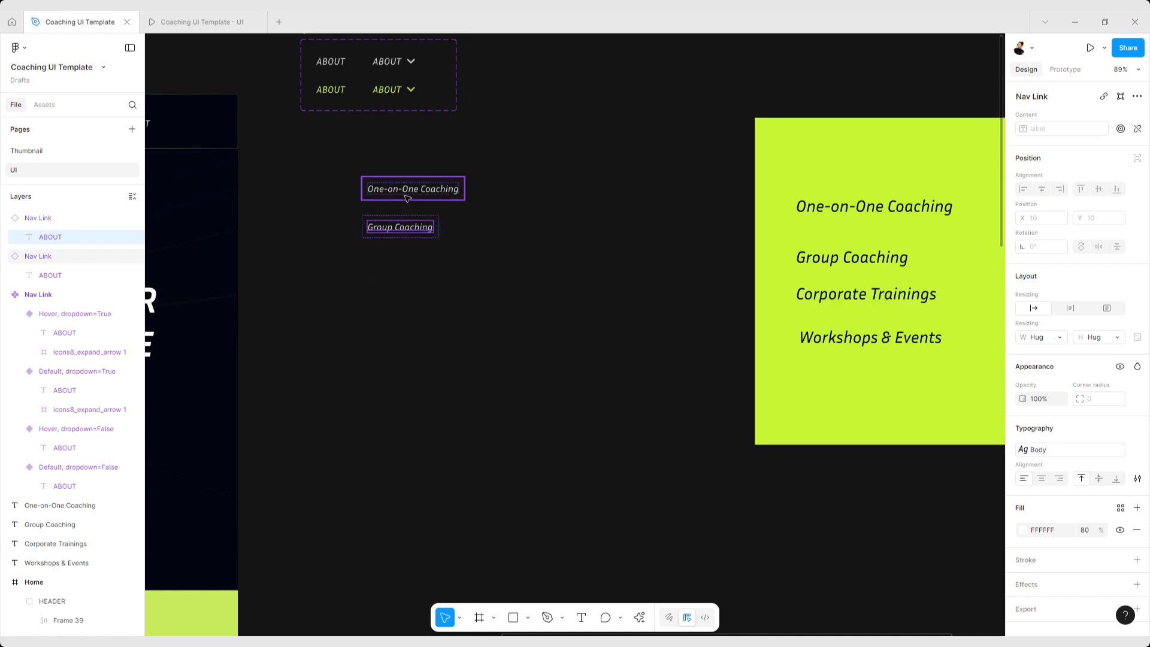
Duplicate both links farther down and replace the Group Coaching copy's label with "Corporate Trainings" from the green panel.
drag(403, 221, 404, 247)
drag(420, 194, 419, 282)
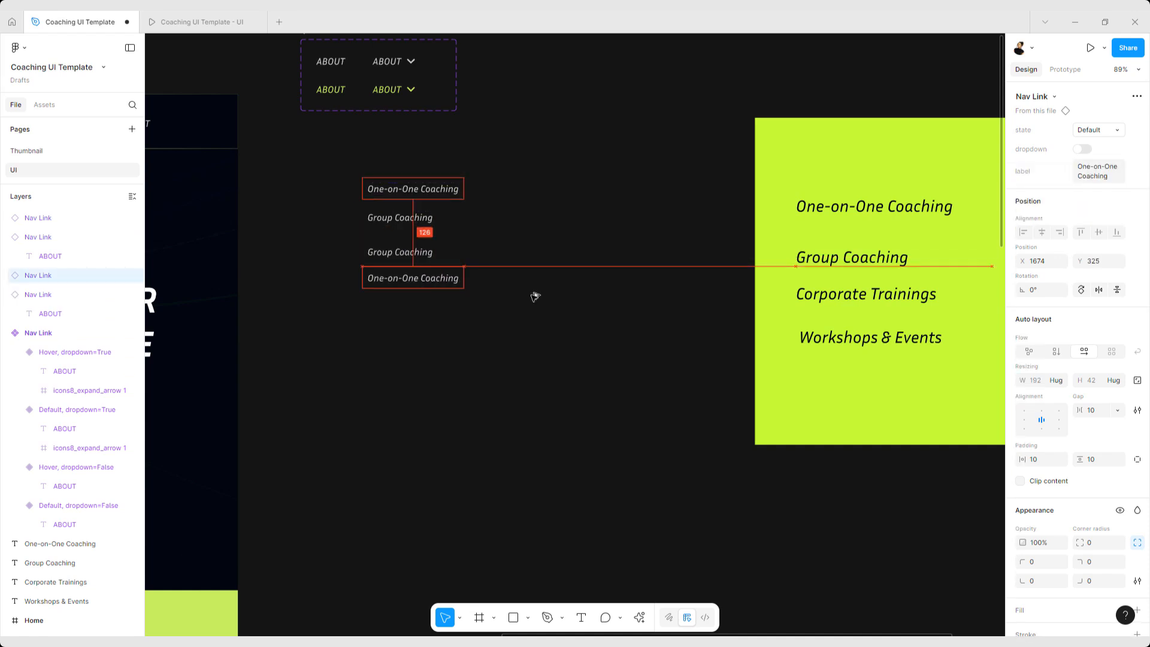
click(860, 301)
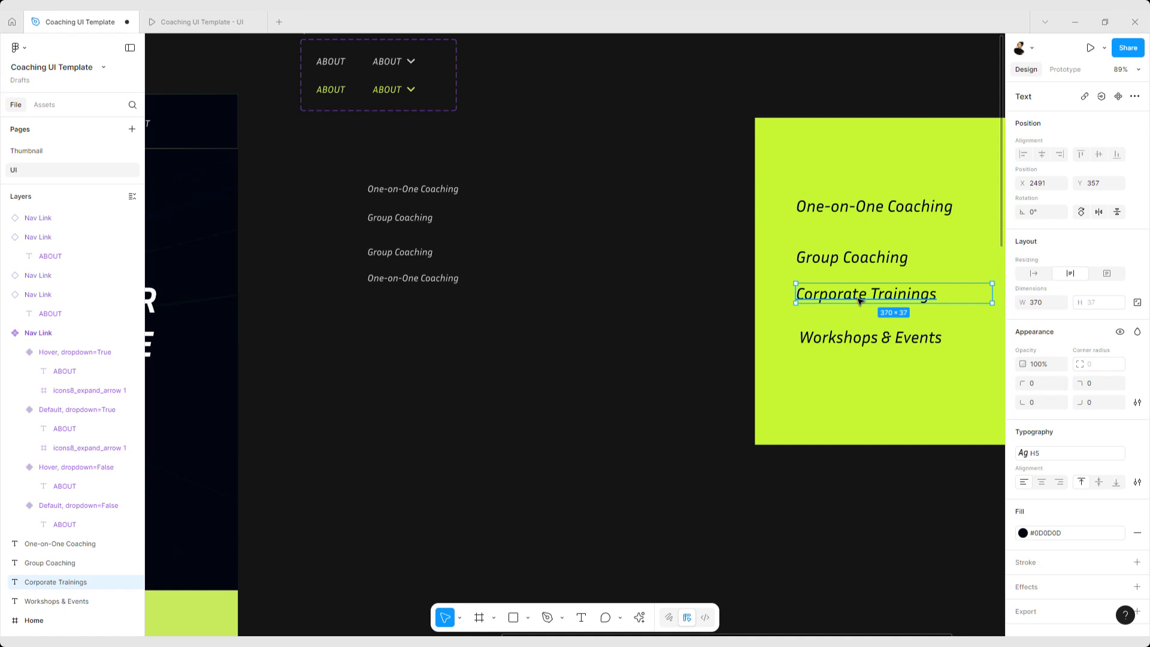
double_click(859, 301)
key(ctrl+c)
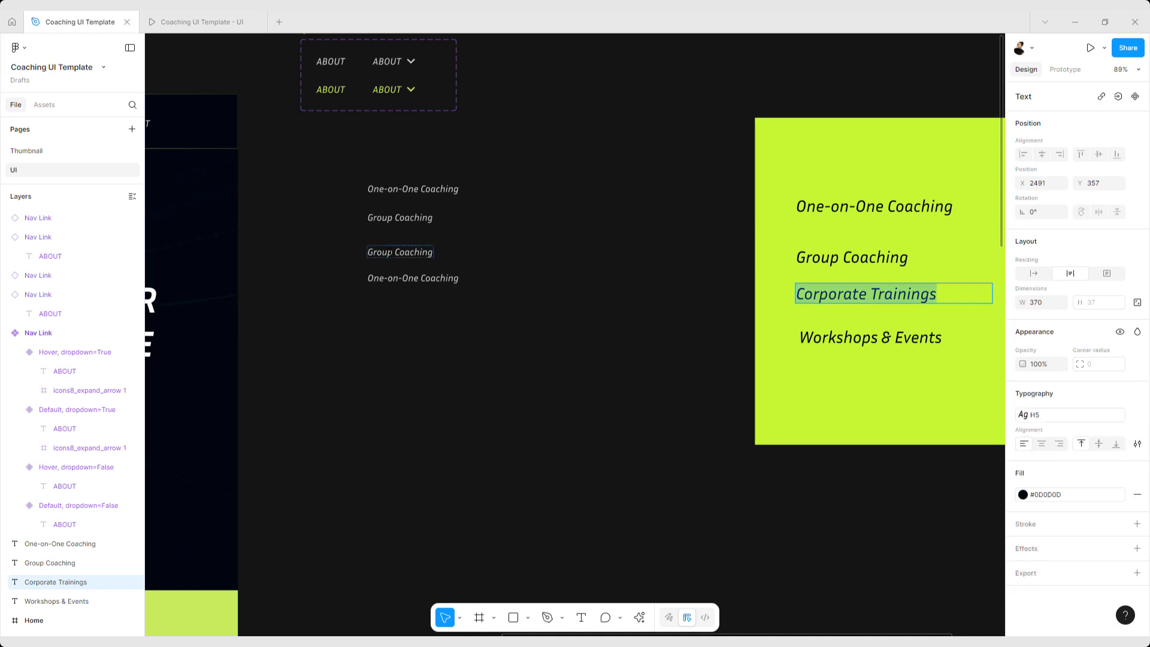
click(390, 252)
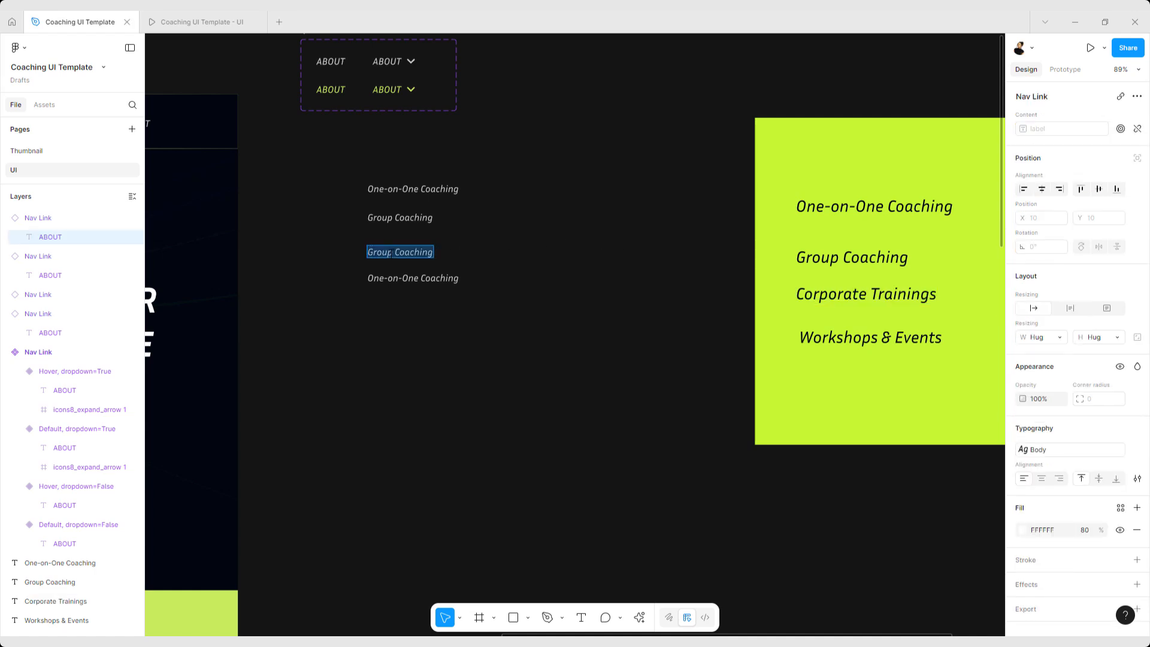
key(ctrl+v)
Replace the lowest link's label with "Workshops & Events" from the green panel, keeping the link's text style.
click(884, 339)
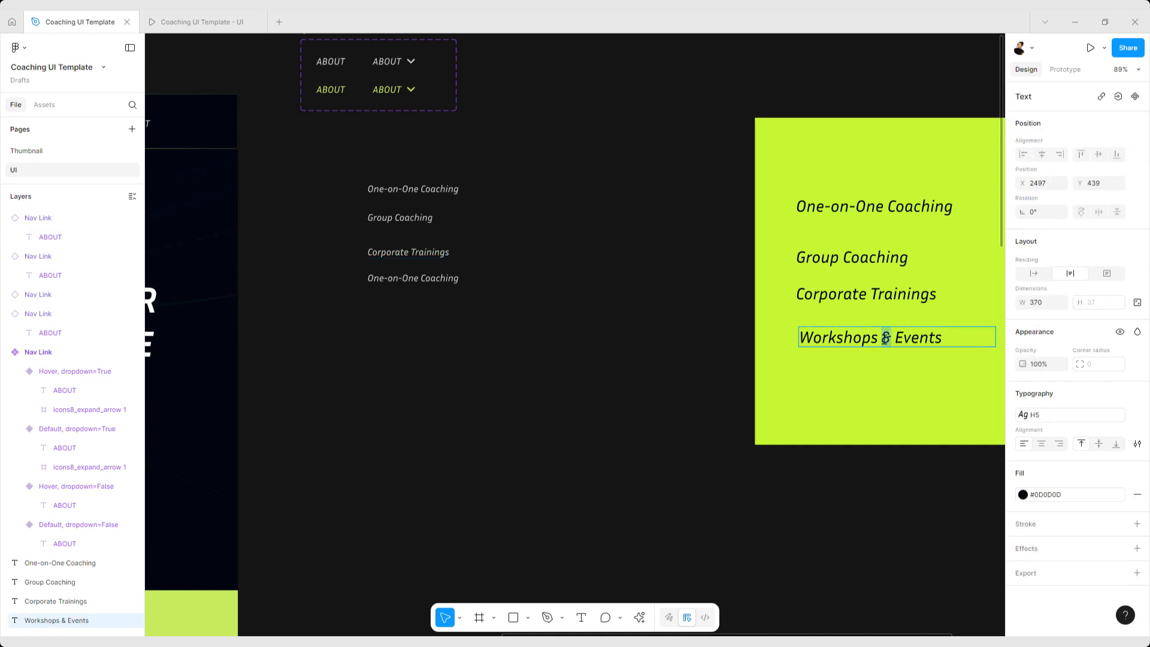
double_click(884, 339)
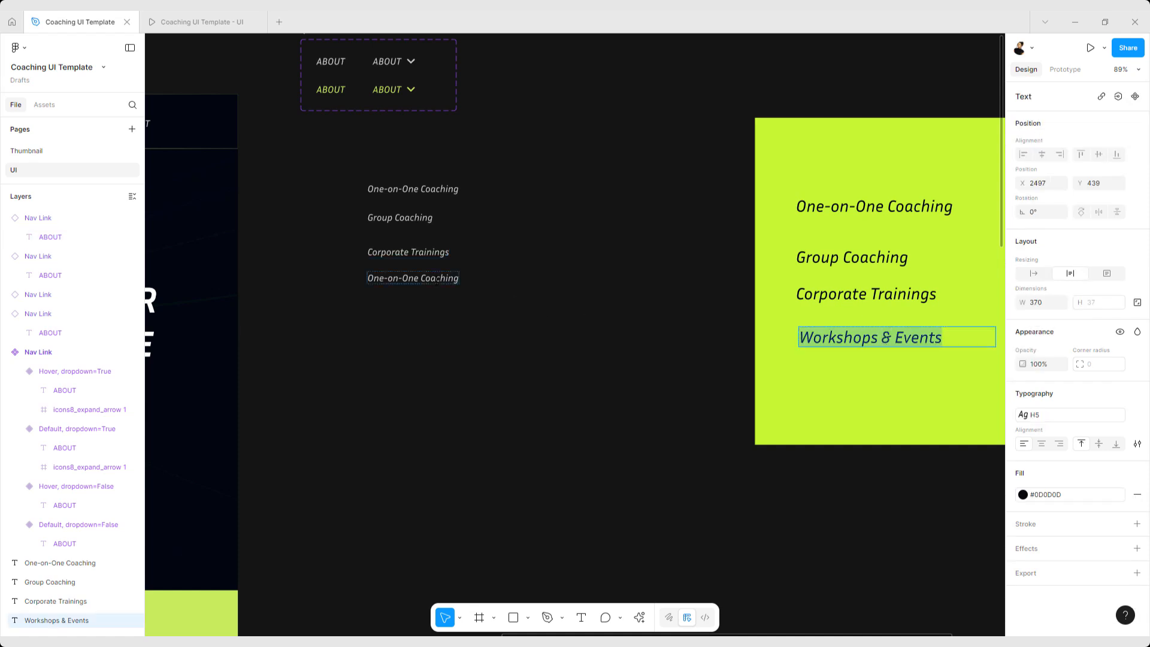
click(438, 279)
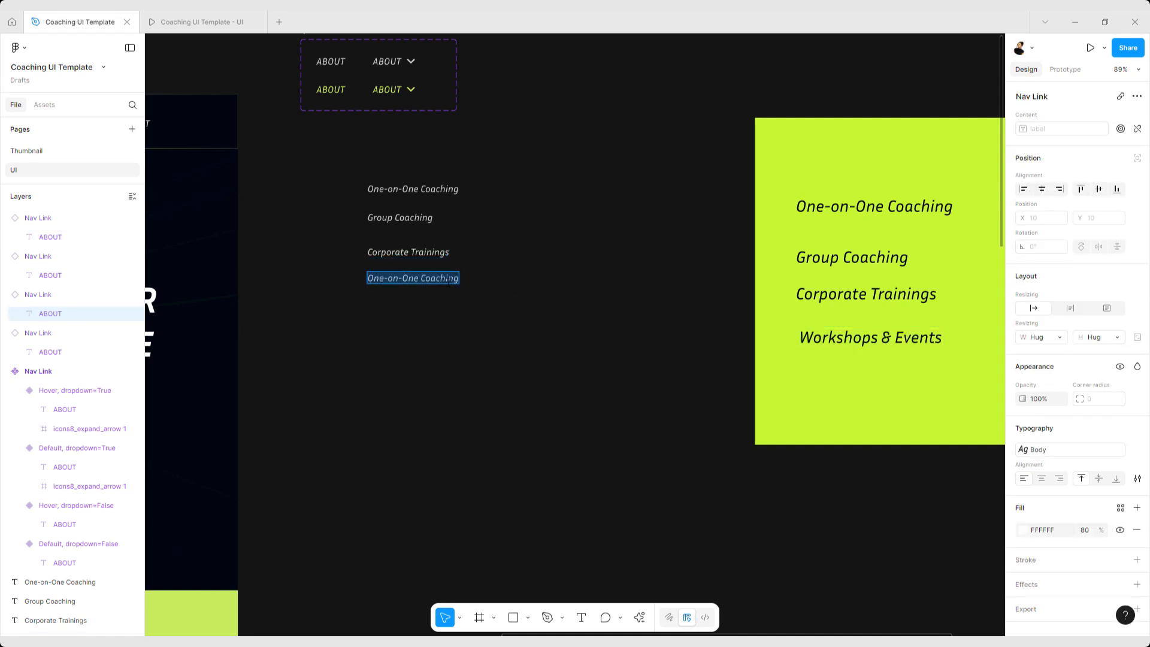
text(Workshops & Events)
key(Escape)
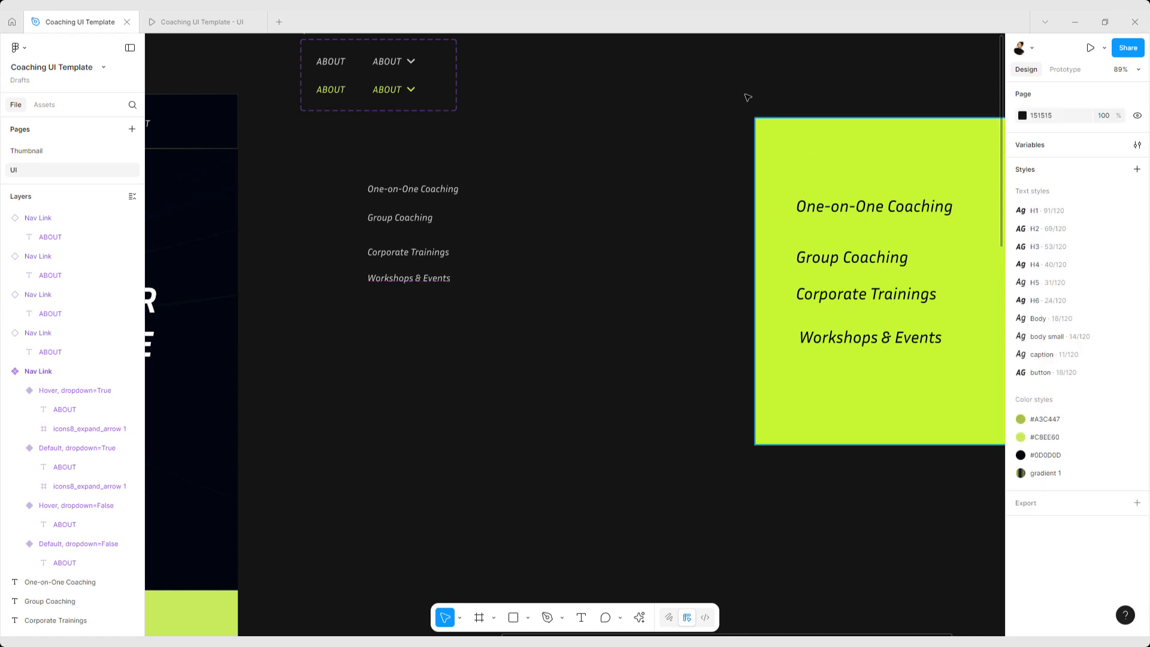
Delete the green panel together with its four service texts.
mouse_move(1027, 459)
mouse_down()
mouse_move(1026, 478)
mouse_move(1023, 462)
mouse_up()
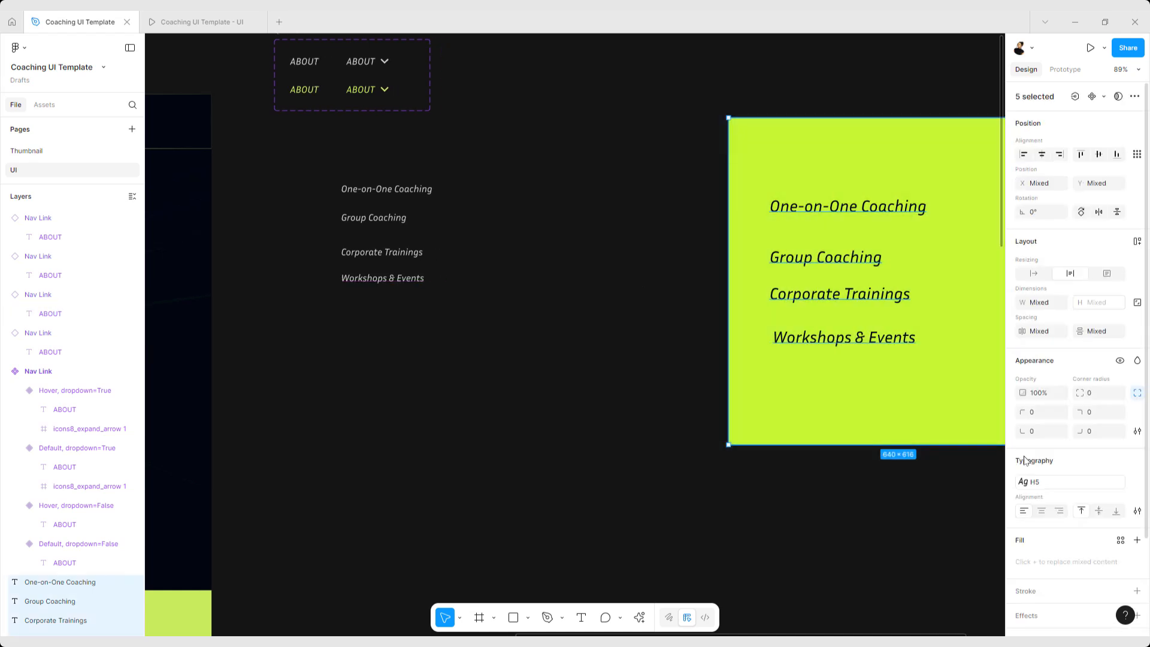
key(Delete)
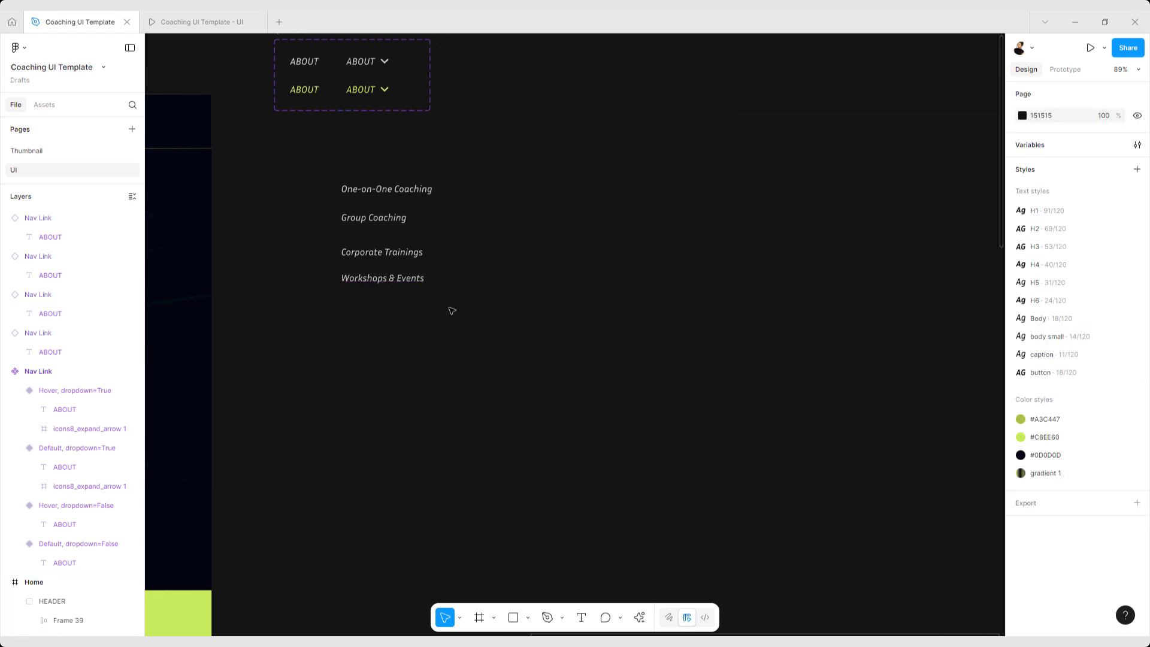
Wrap the four service Nav Link instances in a vertical auto layout frame with a gap of 16.
drag(450, 308, 334, 158)
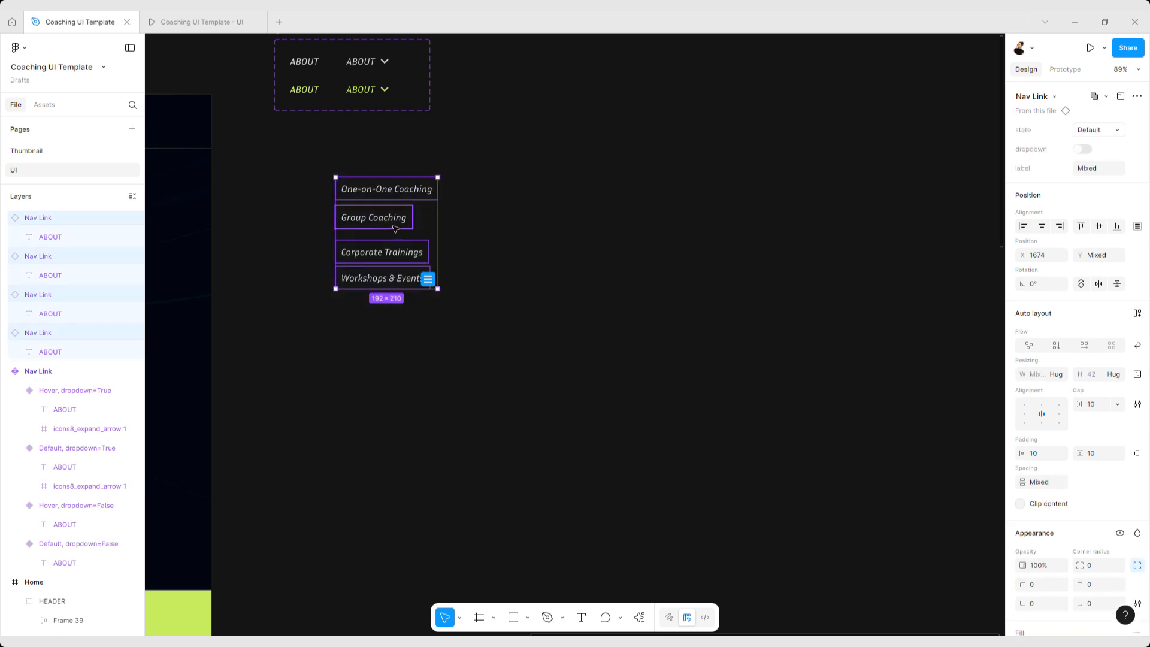
key(shift+a)
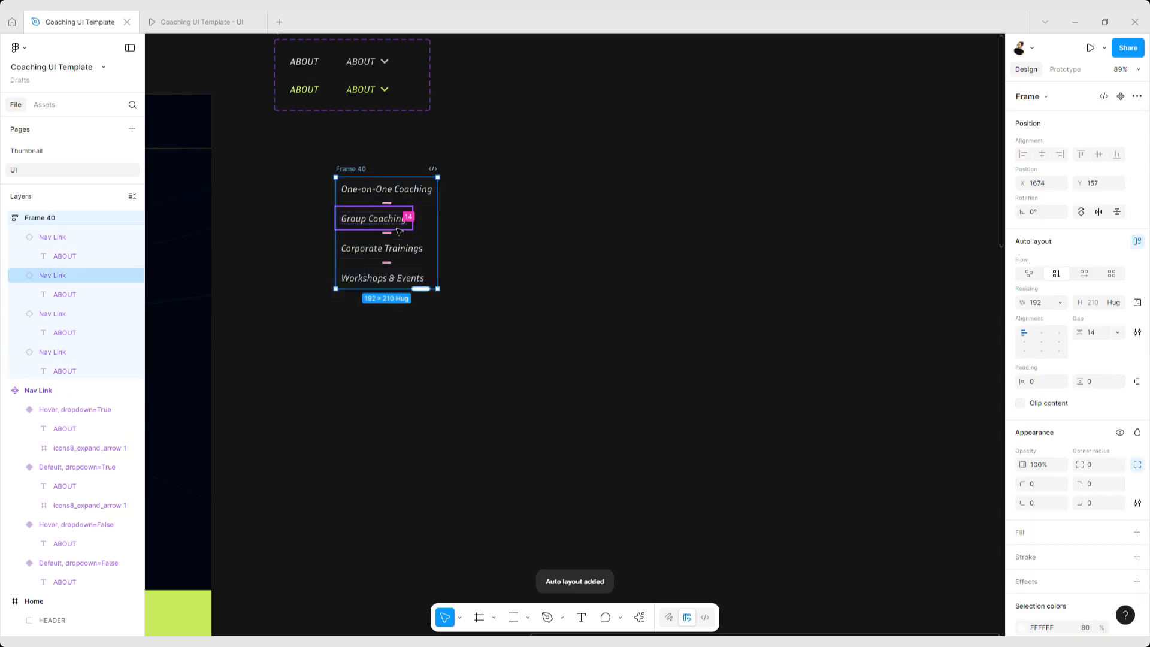
click(1094, 334)
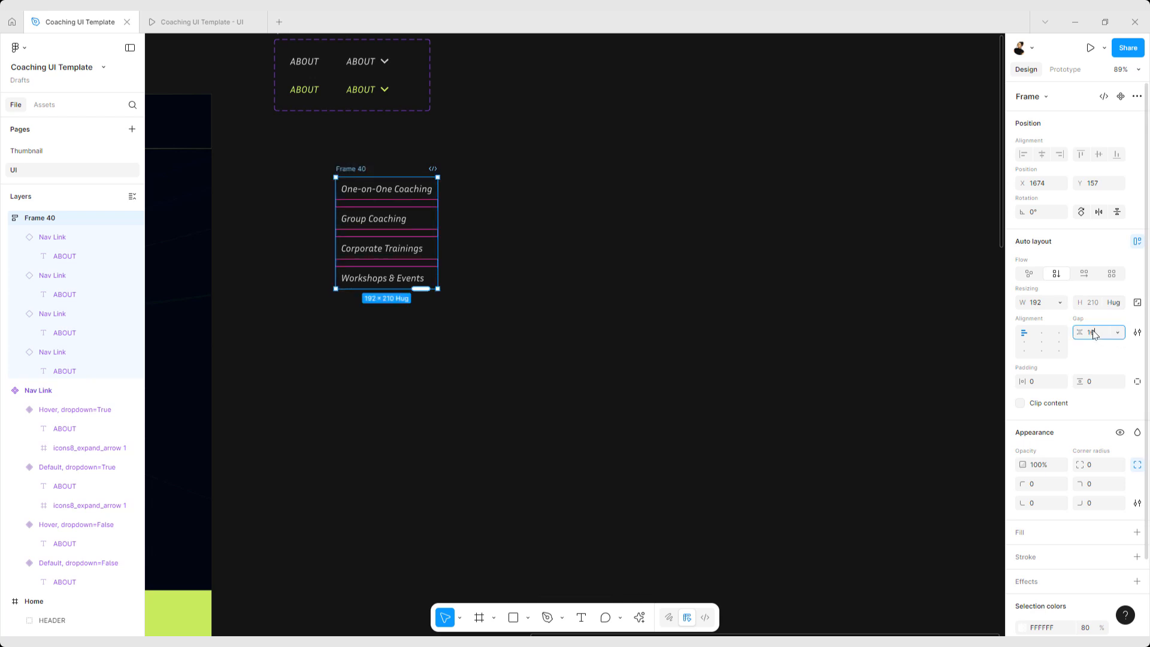
text(16)
Set the service list frame's padding to 24 horizontal and 32 vertical, and make its width hug the contents.
click(1042, 387)
text(2)
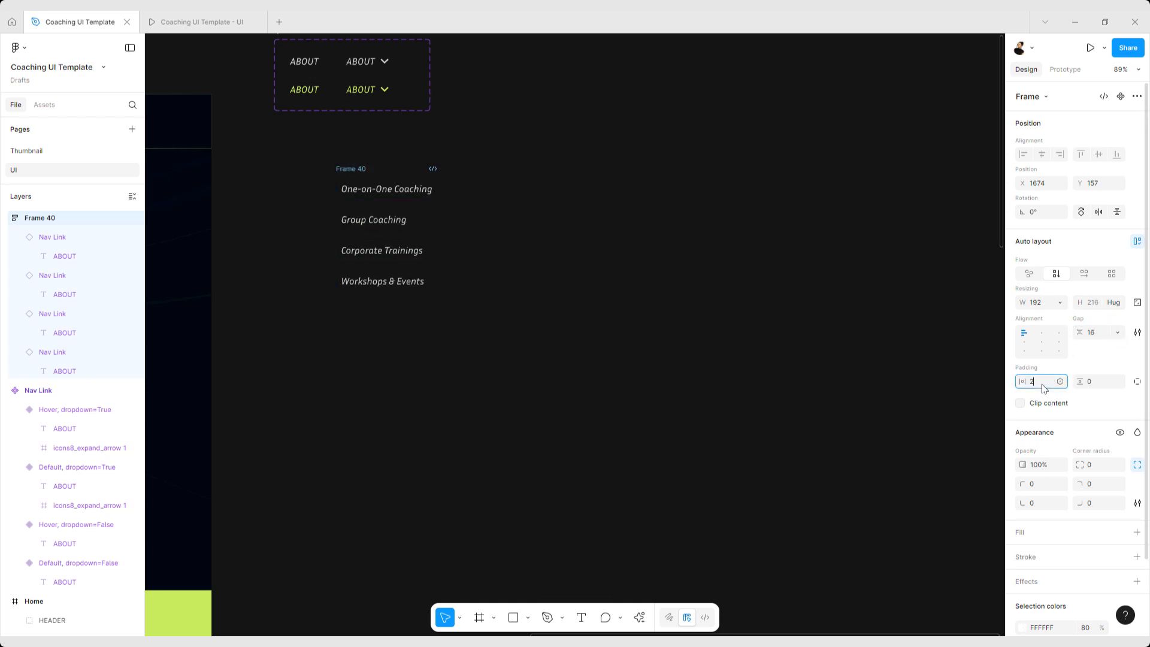
text(4)
key(Return)
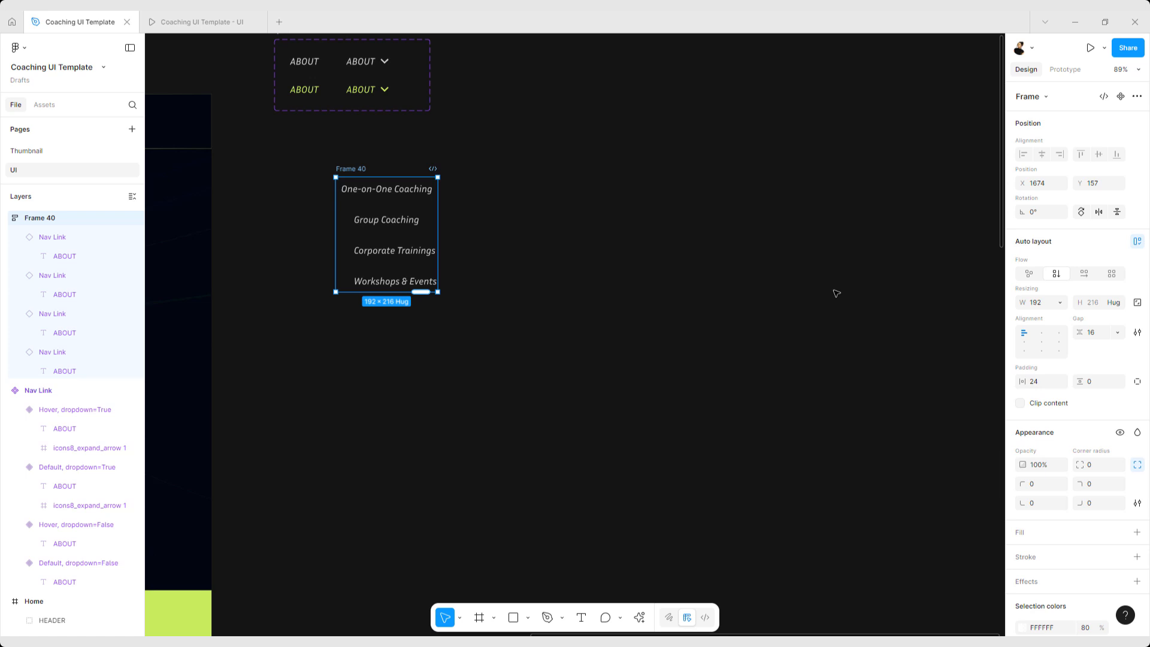
click(1101, 385)
key(Return)
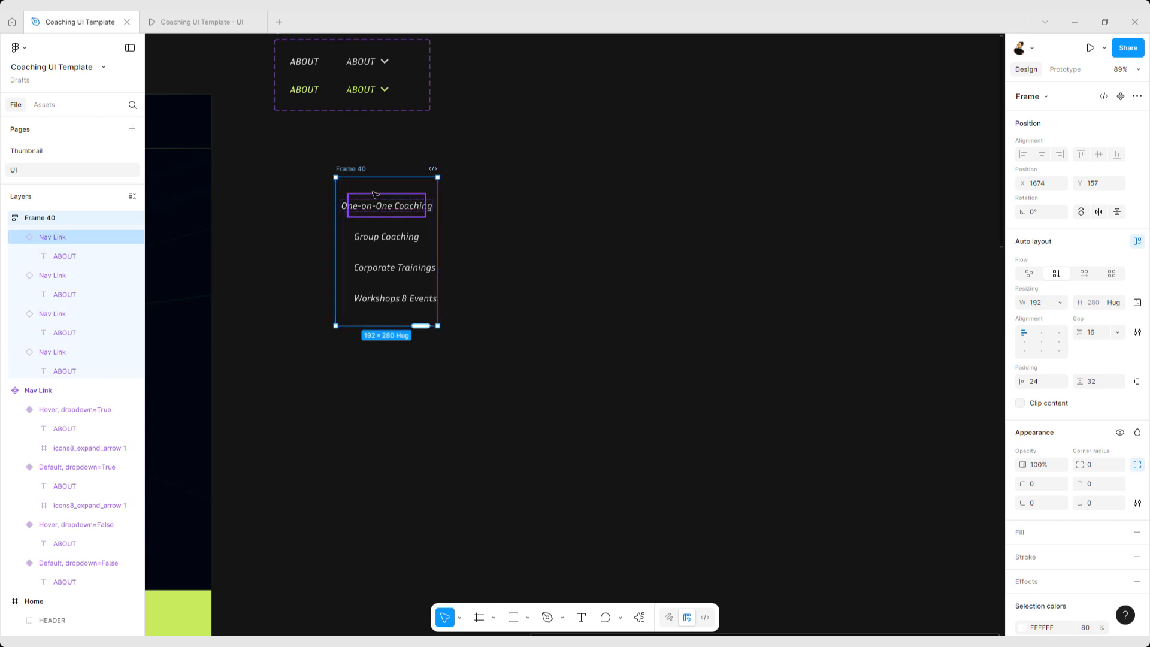
double_click(440, 217)
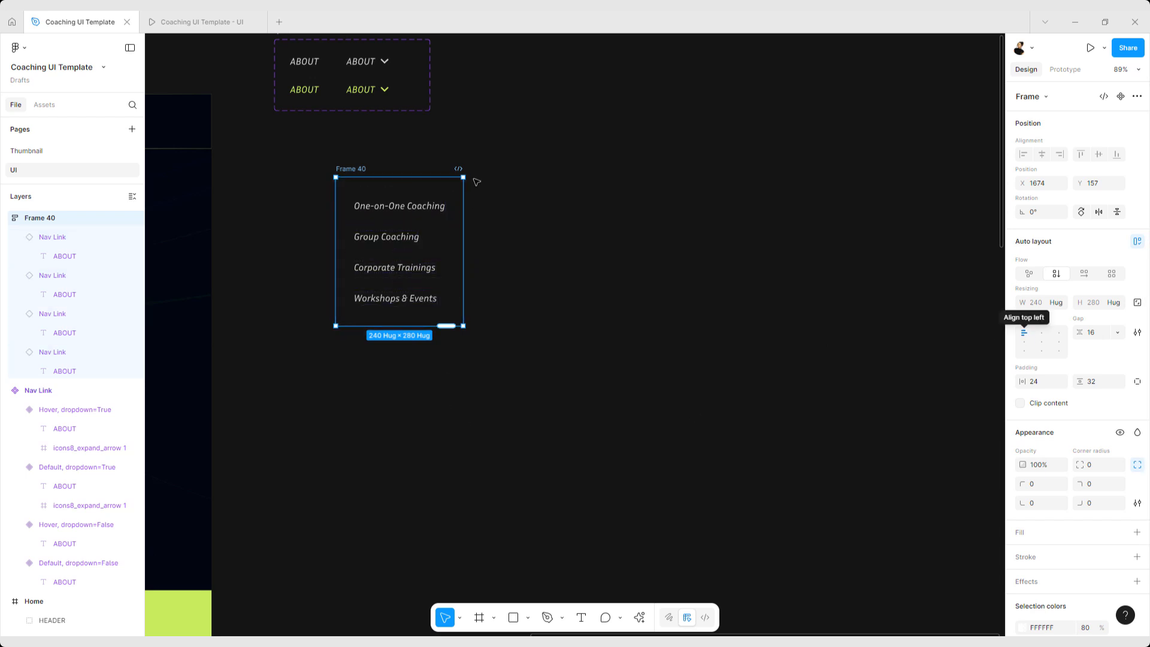
Rename the service list frame as Dropdown.
double_click(355, 169)
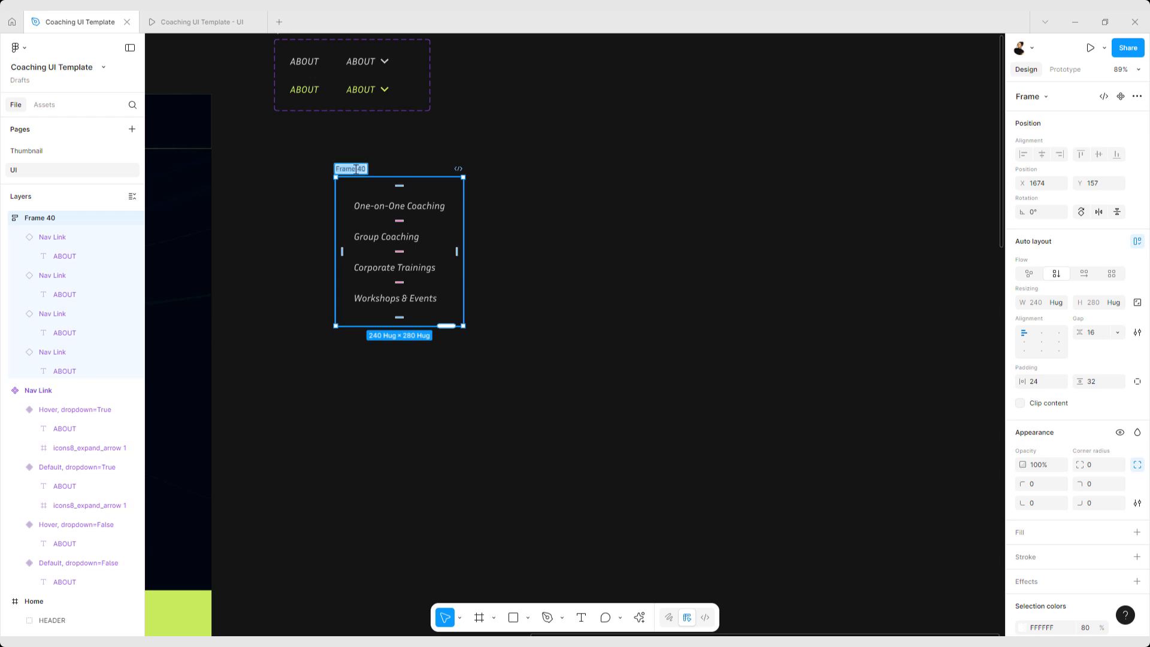
text(Cr)
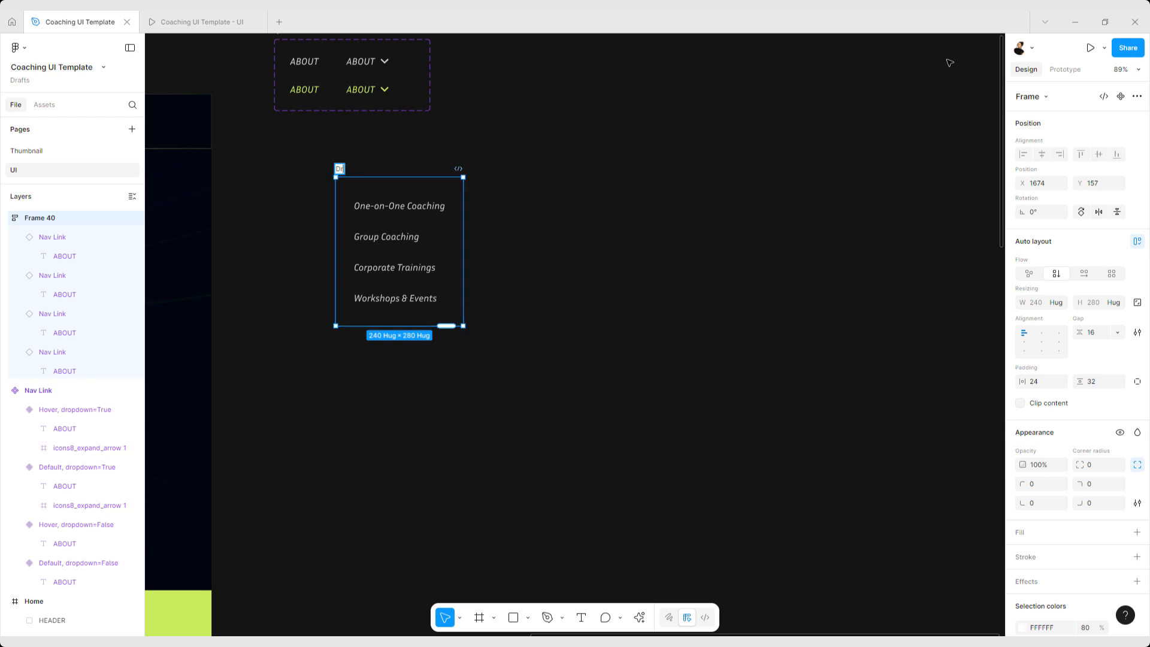
text(opdown)
key(Return)
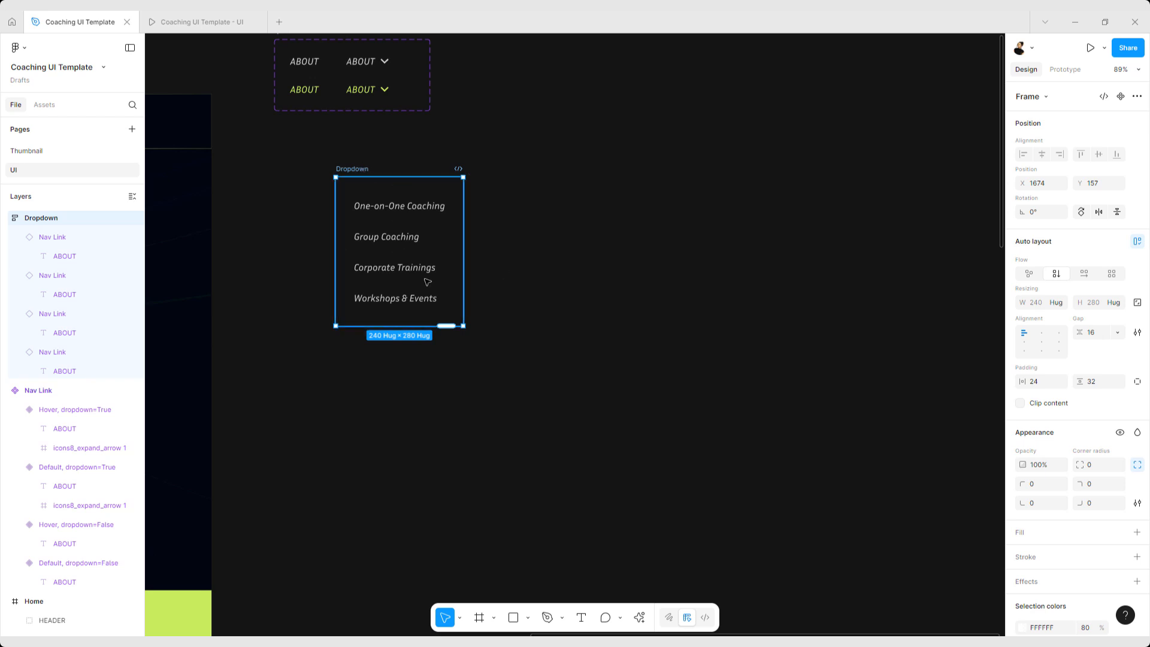
Fill the Dropdown frame with the dark blue library color named Color (#072E76).
scroll(1072, 475, down, 3)
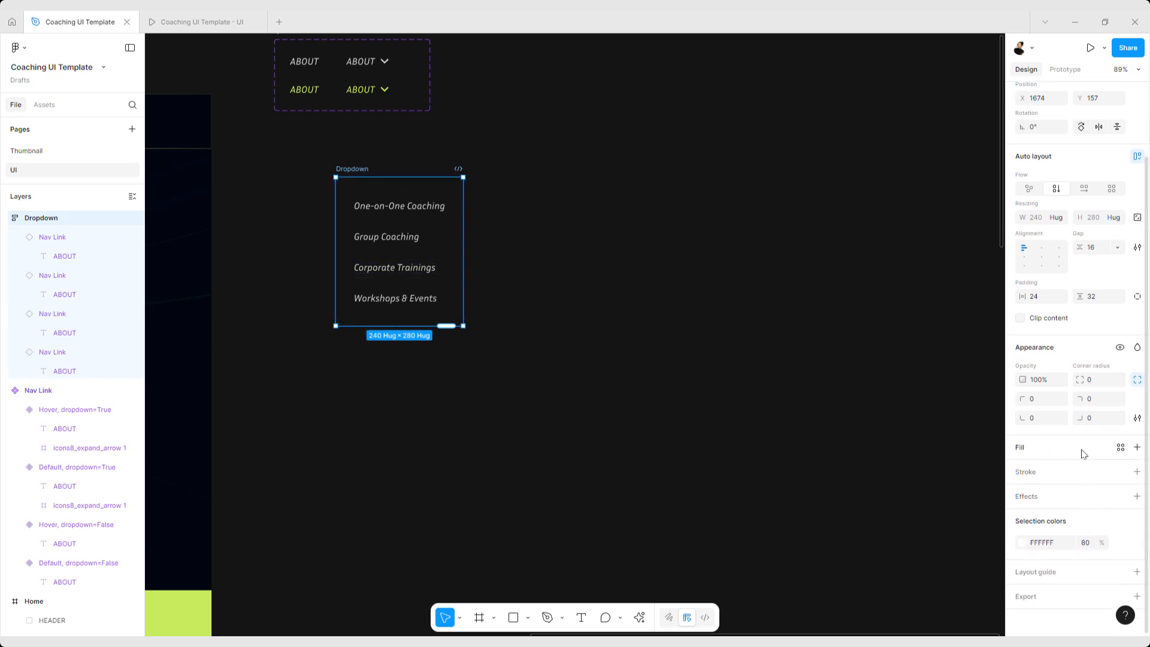
click(1120, 447)
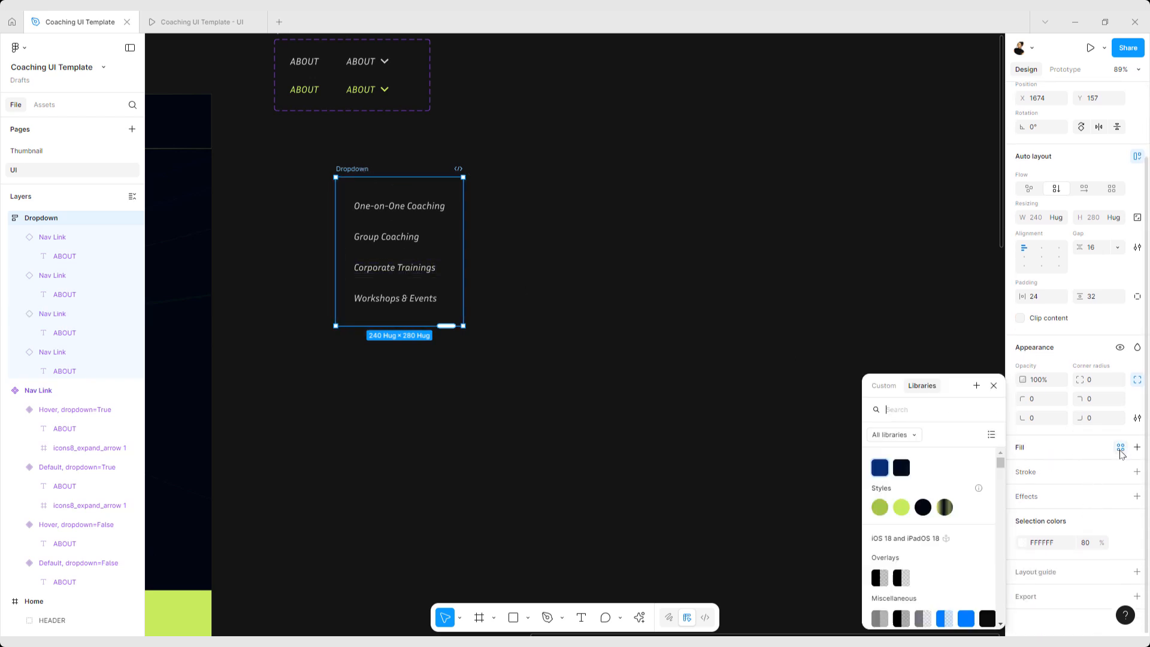
click(880, 468)
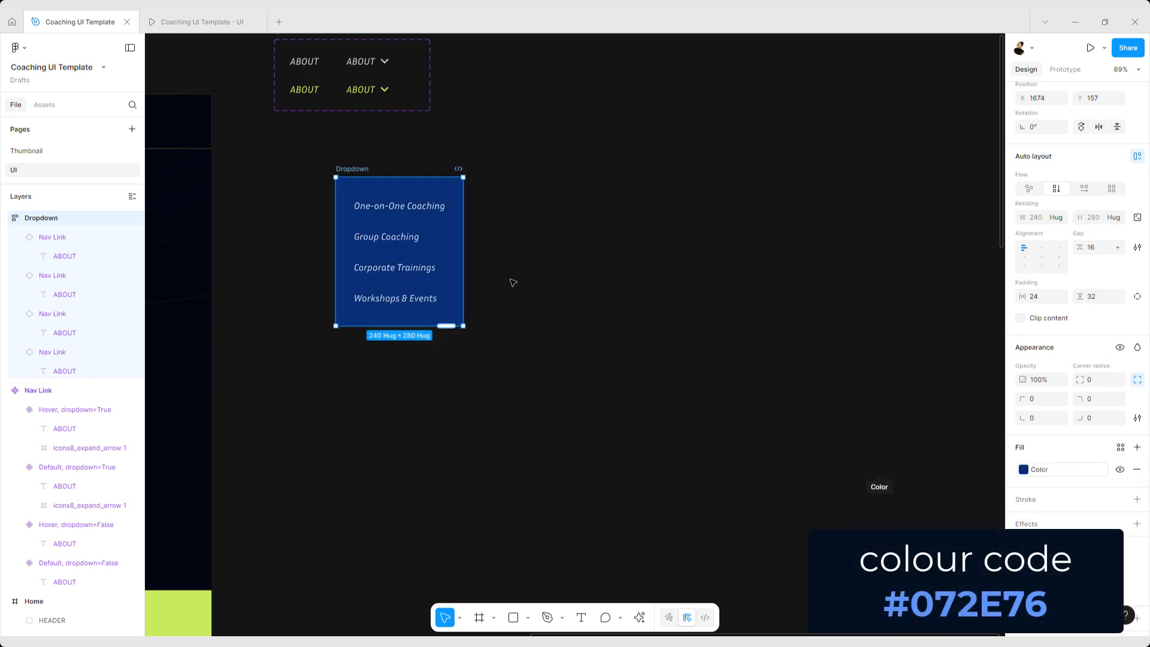
Round the Dropdown frame's bottom right and bottom left corners with a radius of 12.
scroll(442, 312, up, 5)
scroll(446, 317, up, 3)
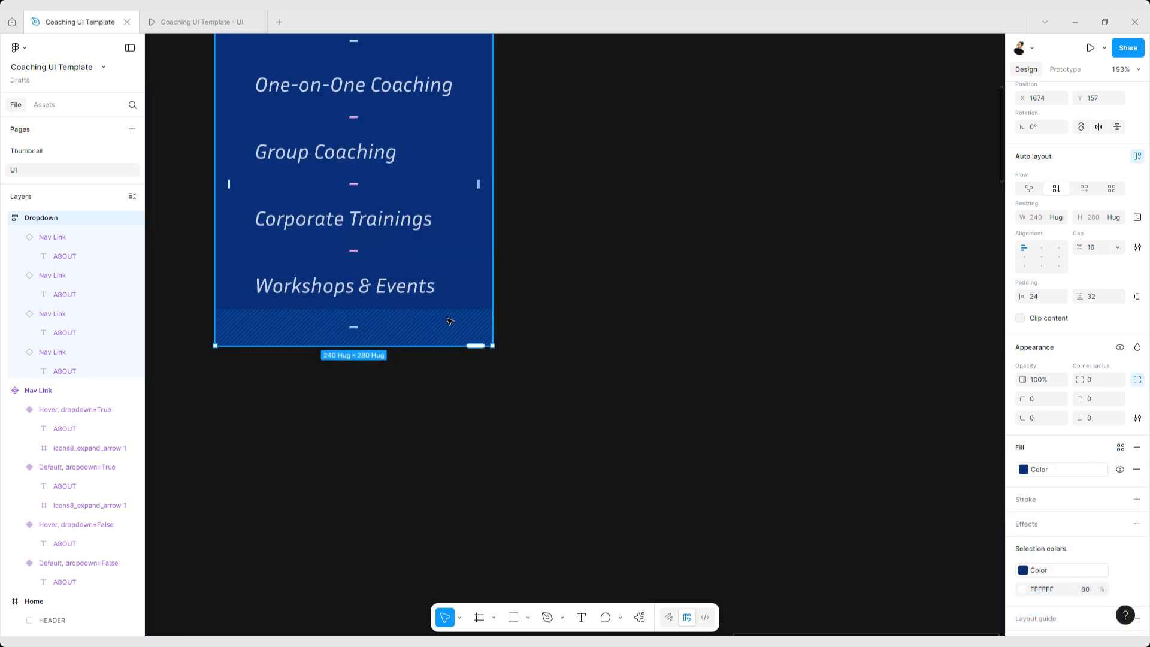
drag(409, 323, 558, 373)
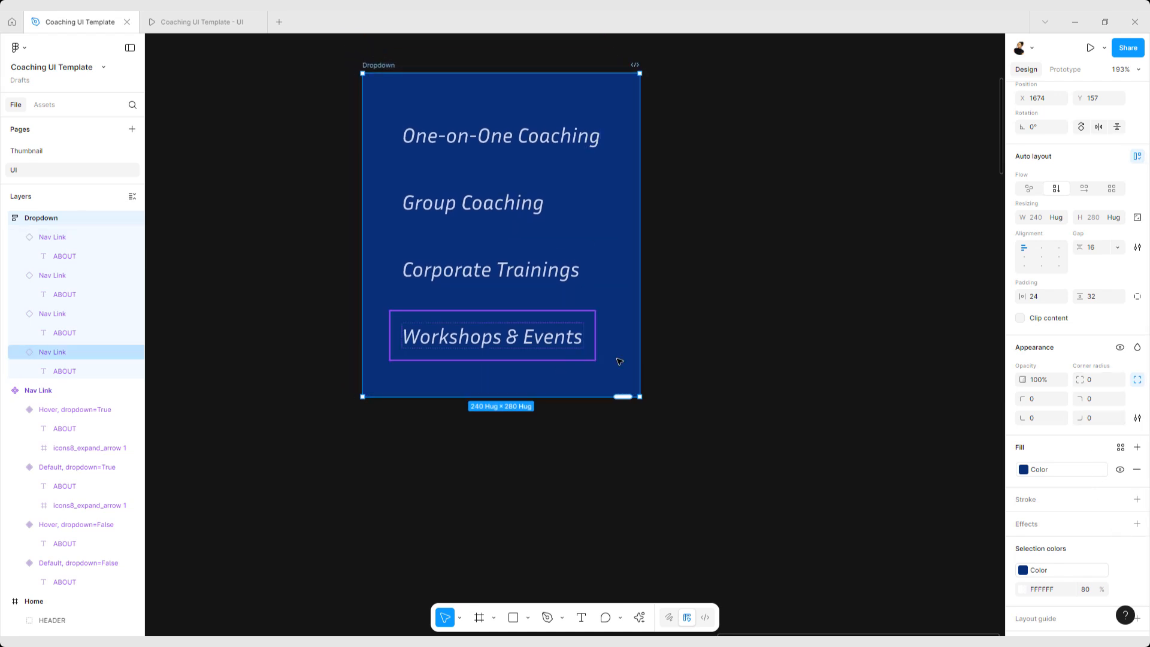
click(1094, 420)
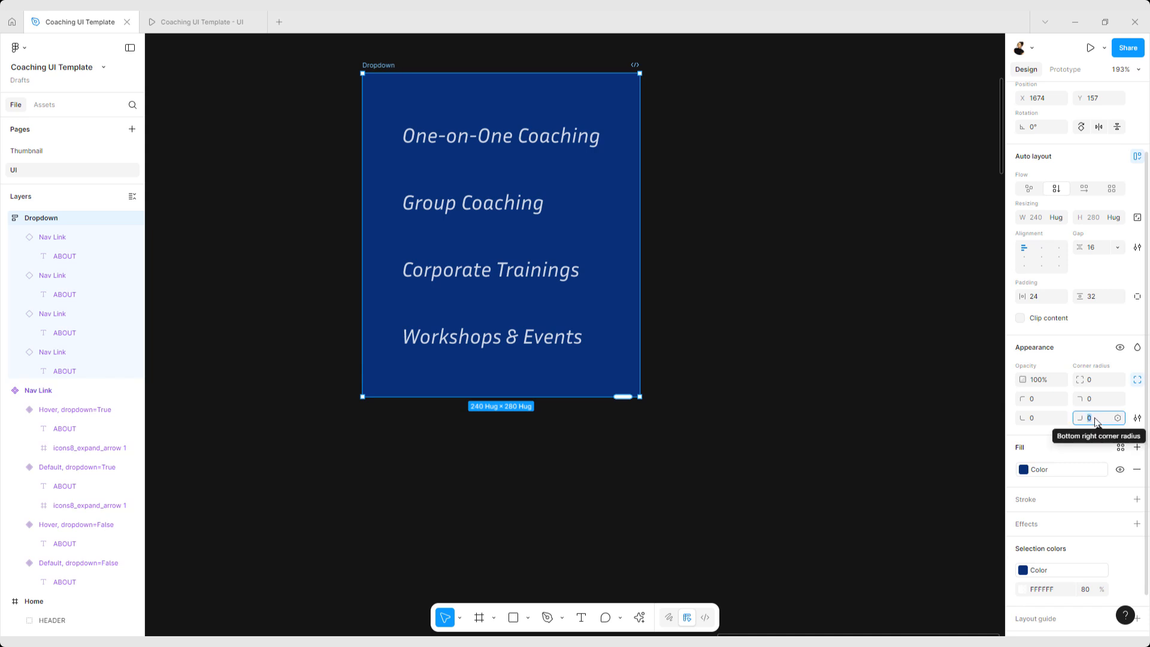
text(12)
click(1035, 419)
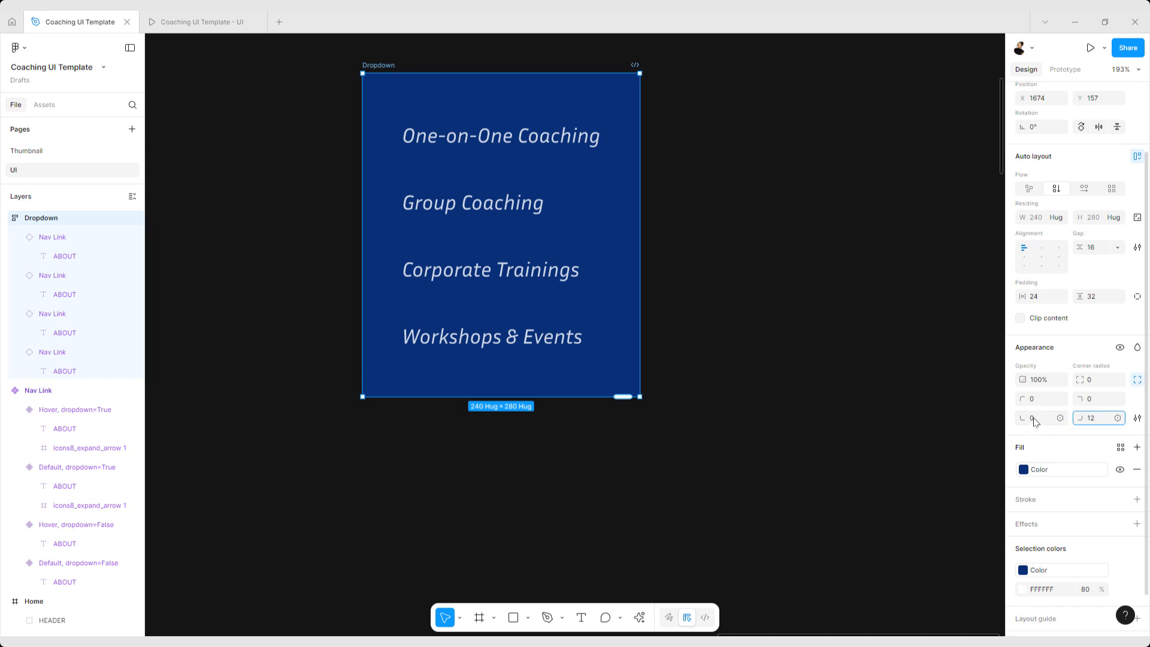
text(12)
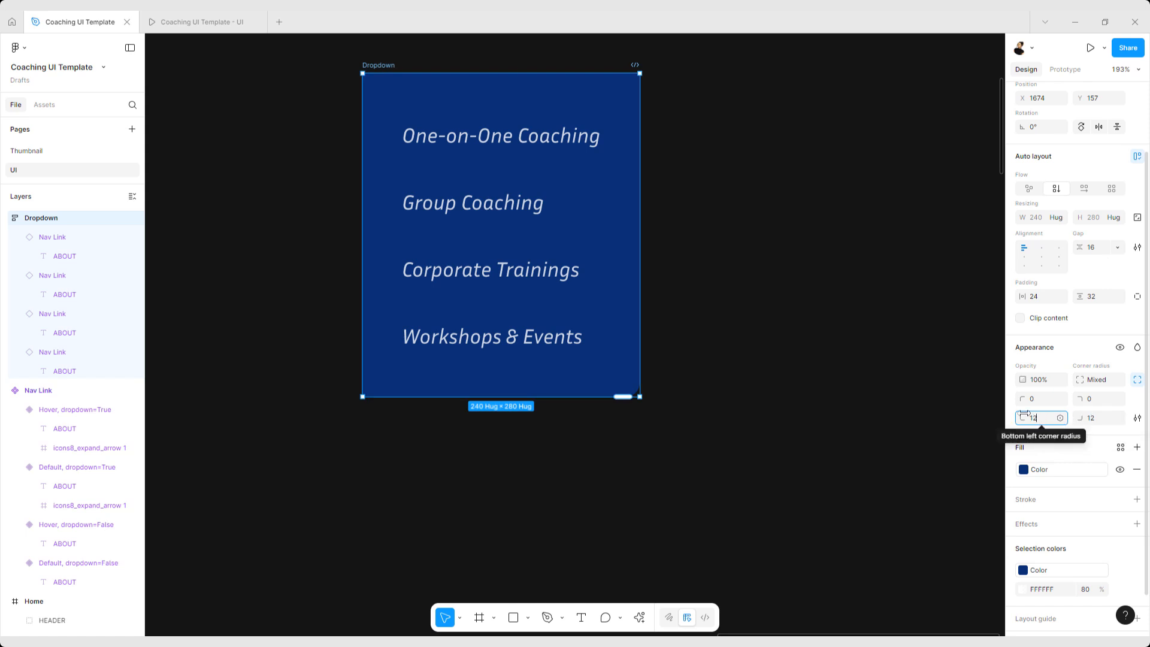
click(666, 324)
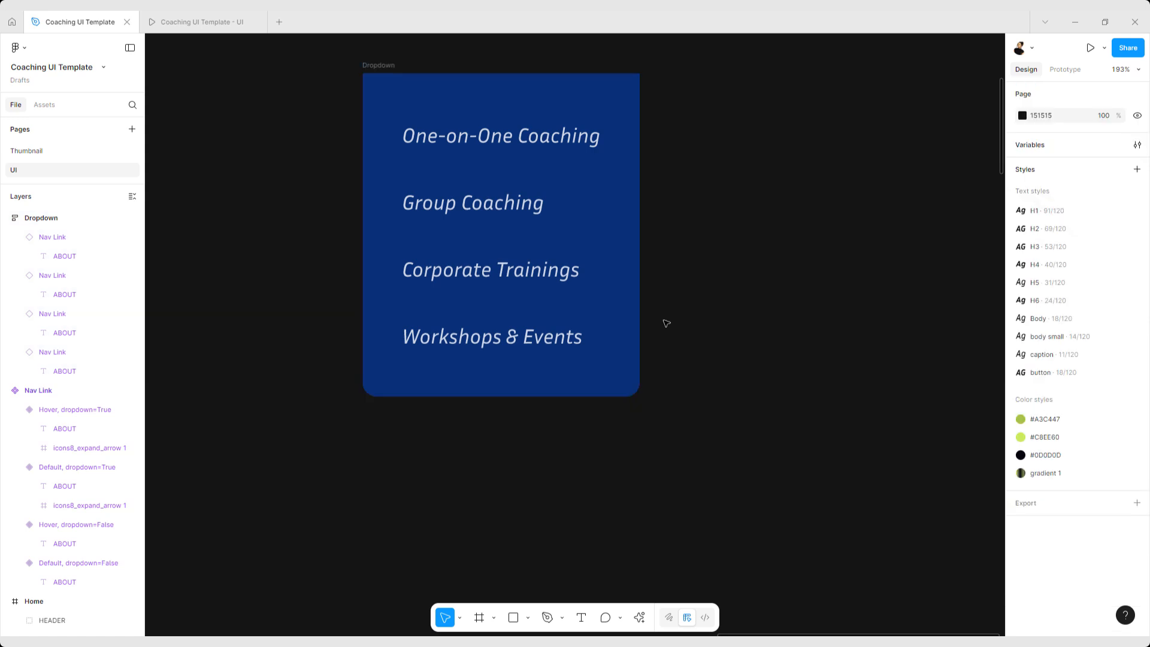
Detach the Dropdown frame's fill from its library color and set the fill opacity to 88%.
scroll(635, 320, down, 5)
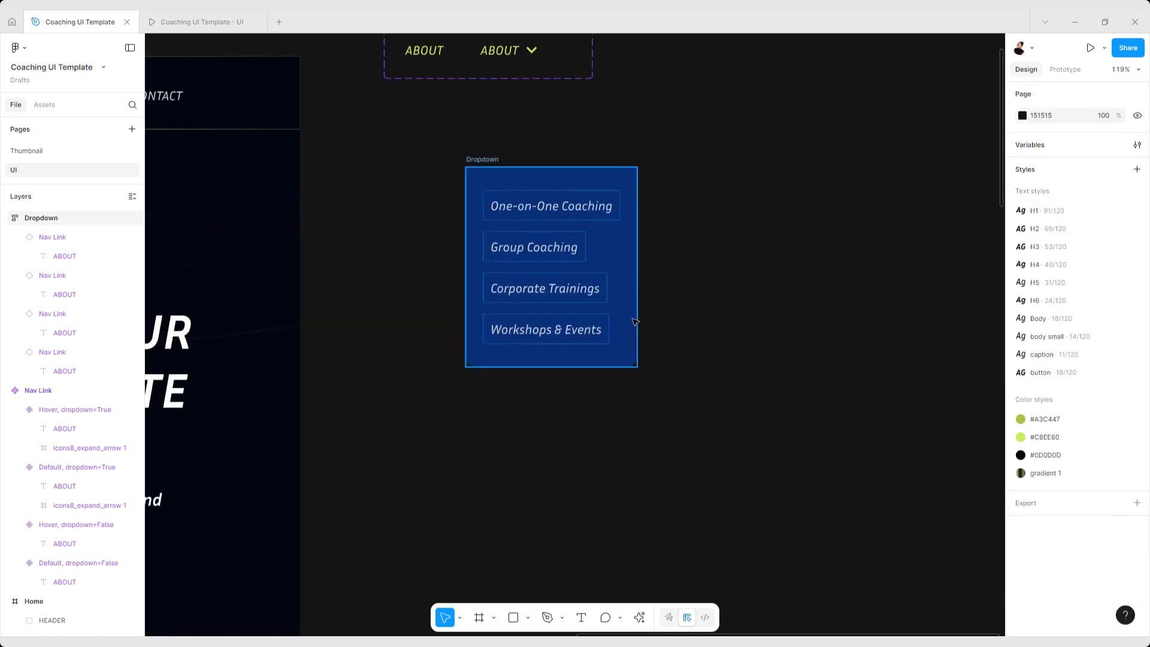
scroll(643, 313, down, 2)
scroll(670, 285, up, 1)
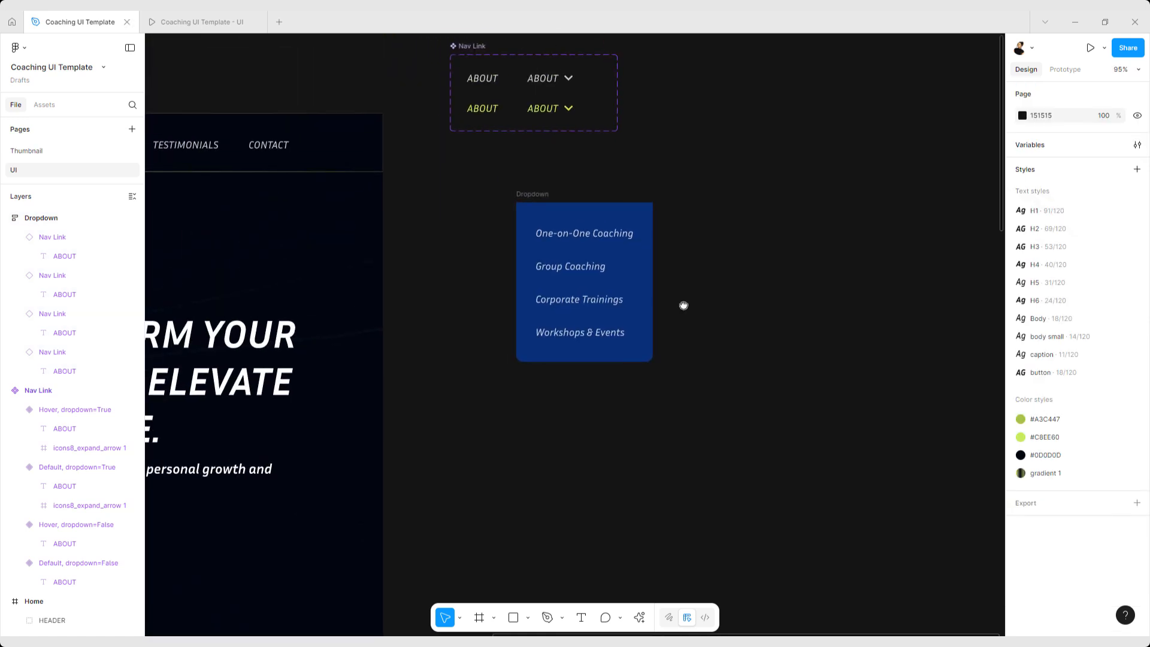
click(515, 196)
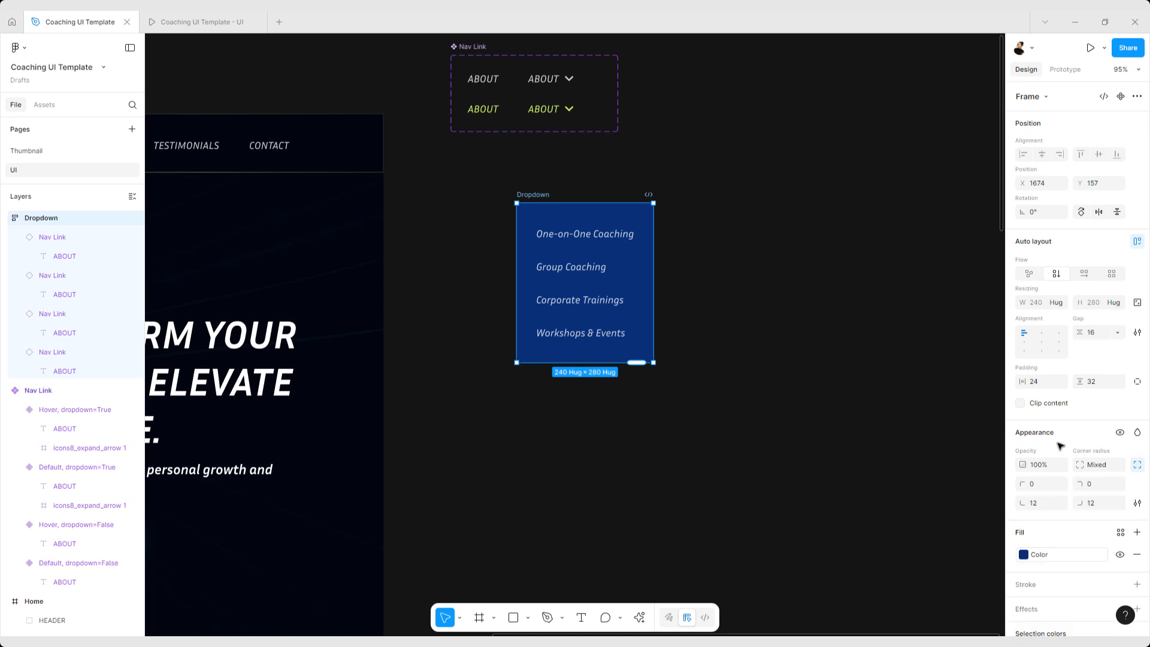
mouse_move(1100, 560)
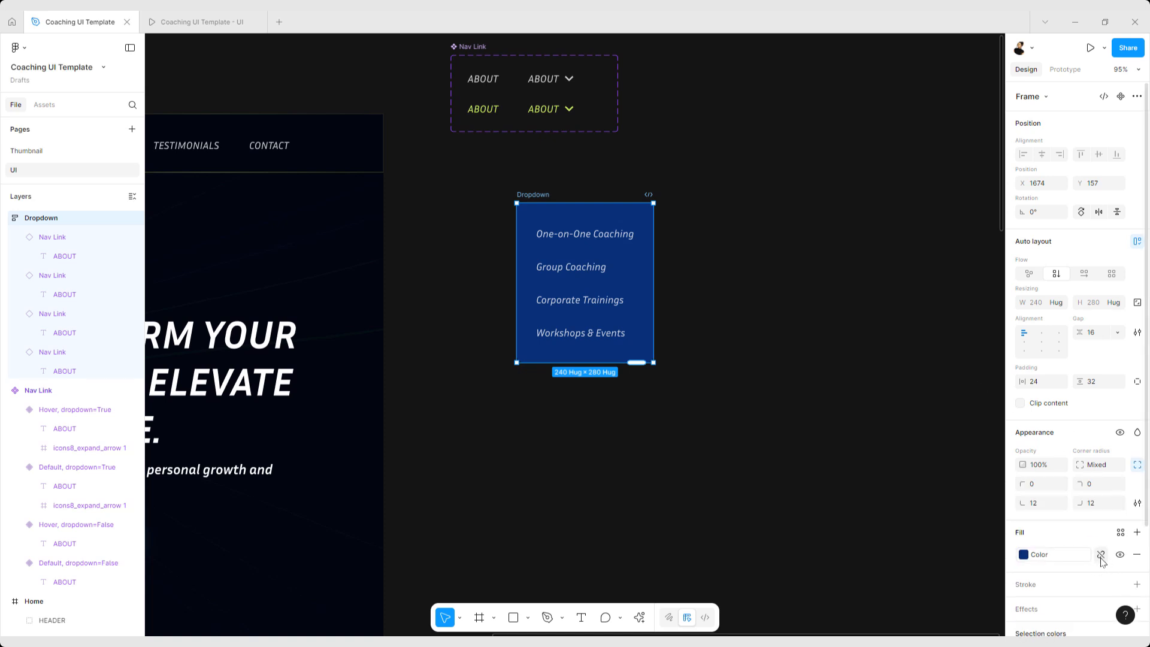
click(1101, 557)
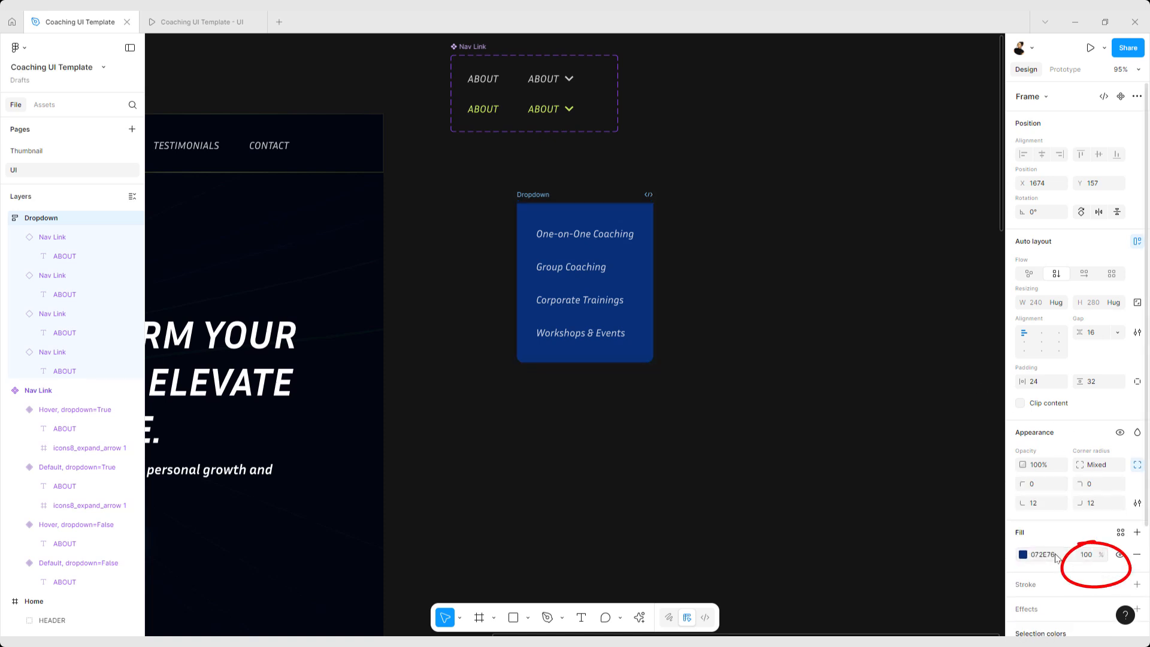
click(1024, 555)
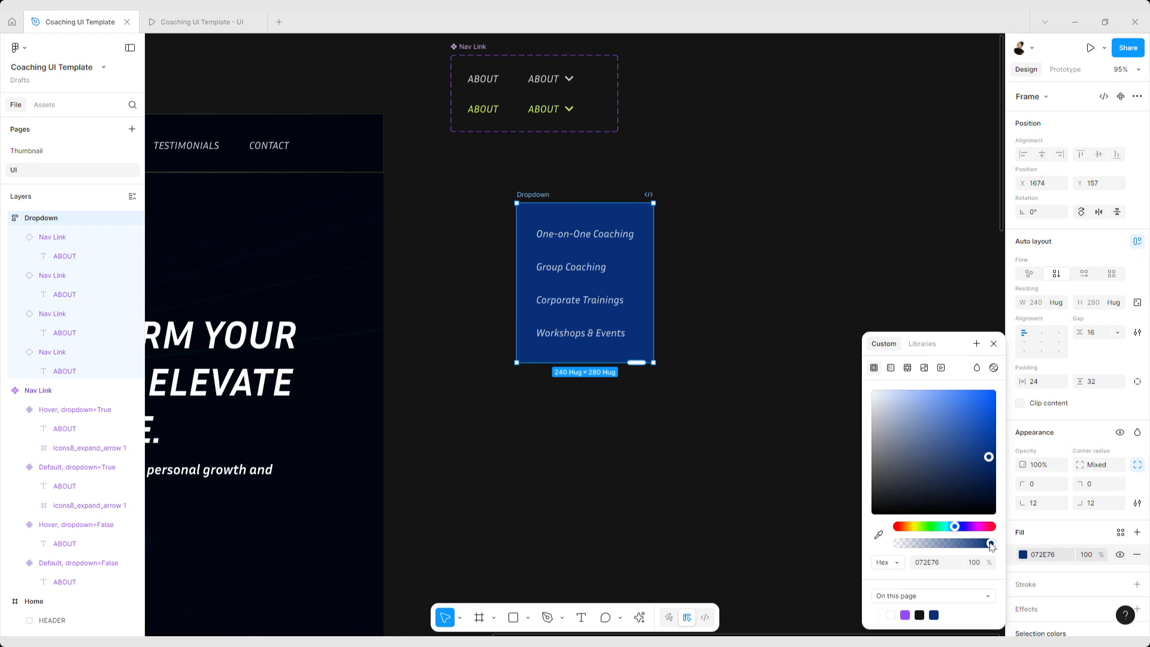
drag(989, 545, 971, 545)
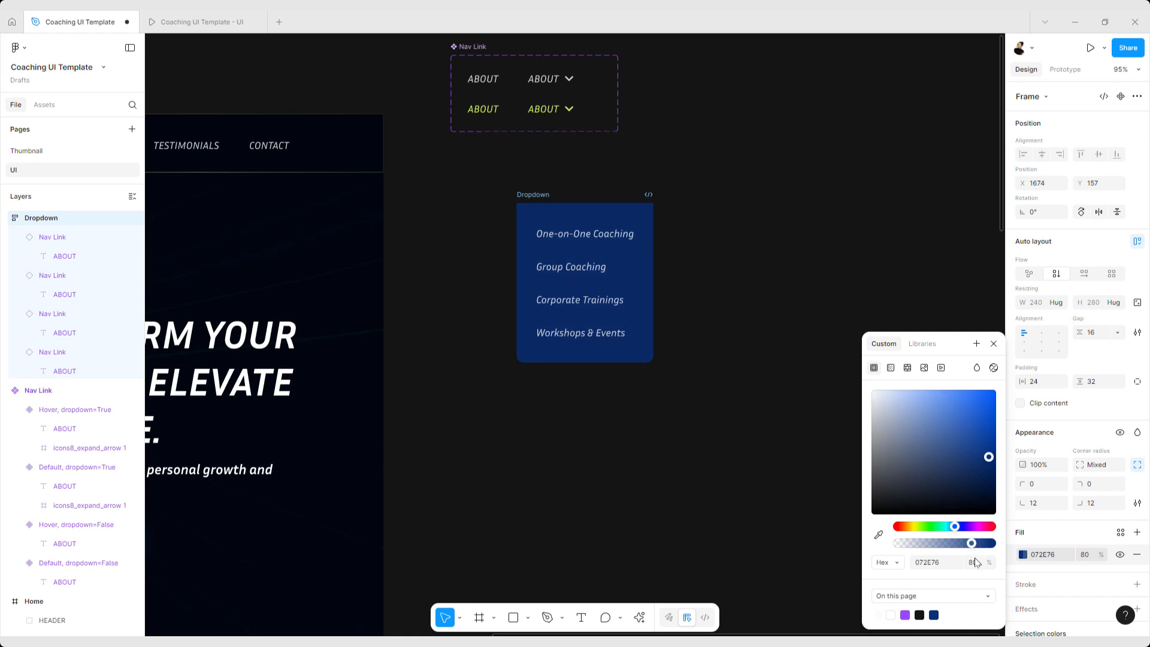
click(958, 324)
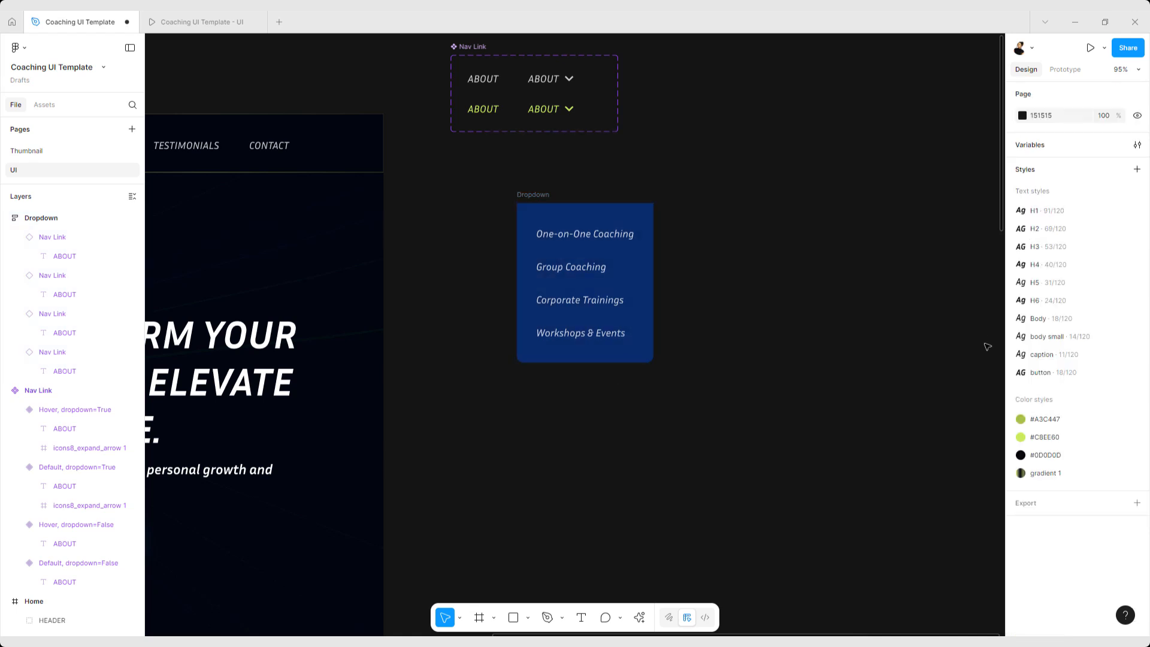
Add a uniform Background blur effect with a blur of about 17.6 to the Dropdown frame.
click(531, 210)
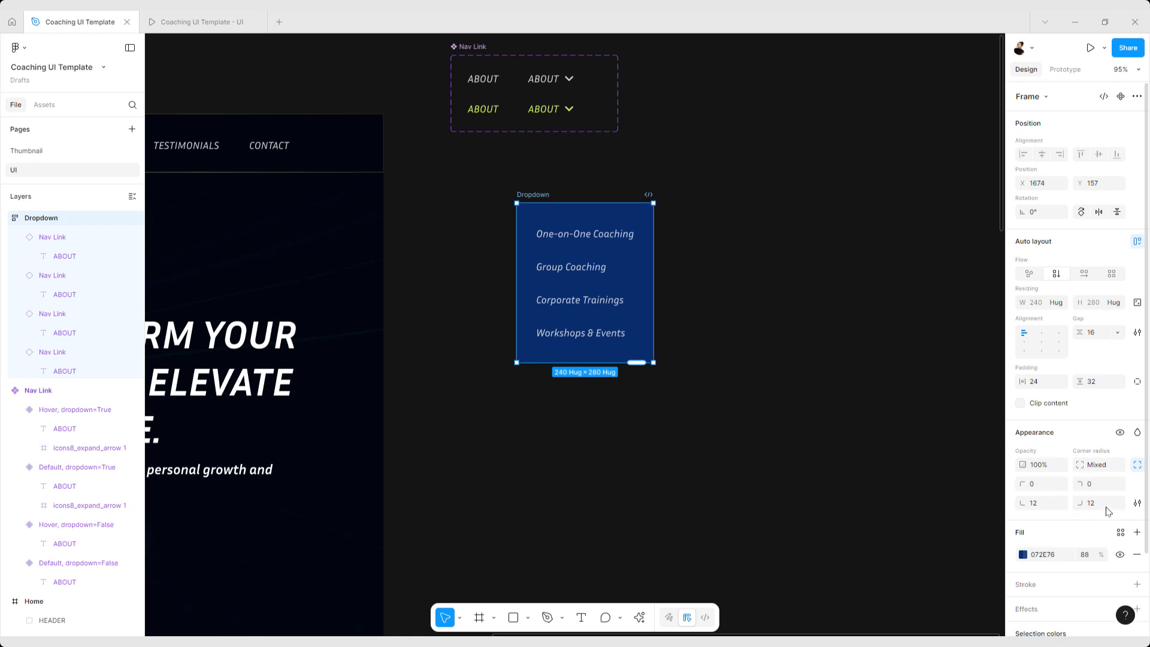
scroll(1093, 573, down, 3)
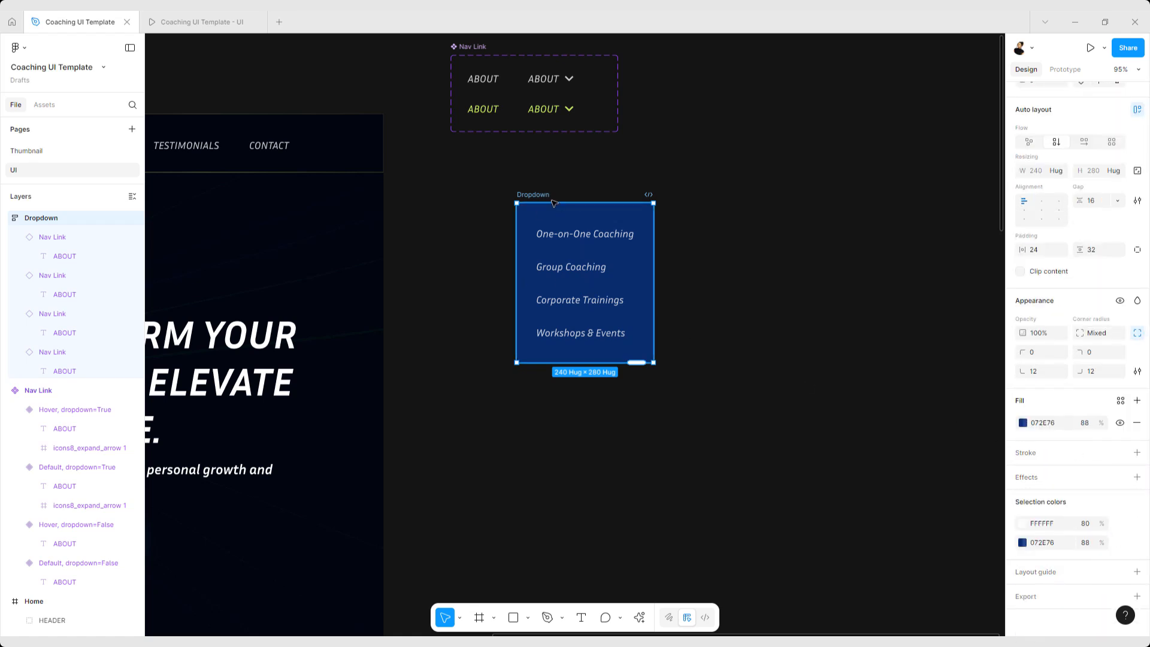
click(1137, 479)
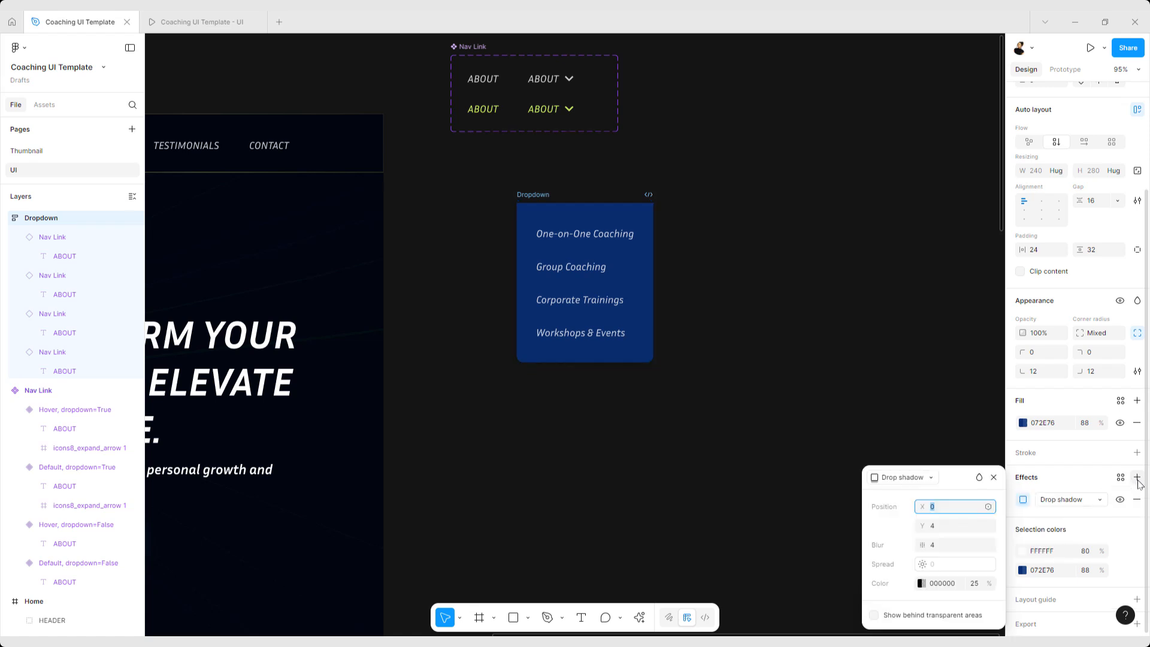
click(924, 478)
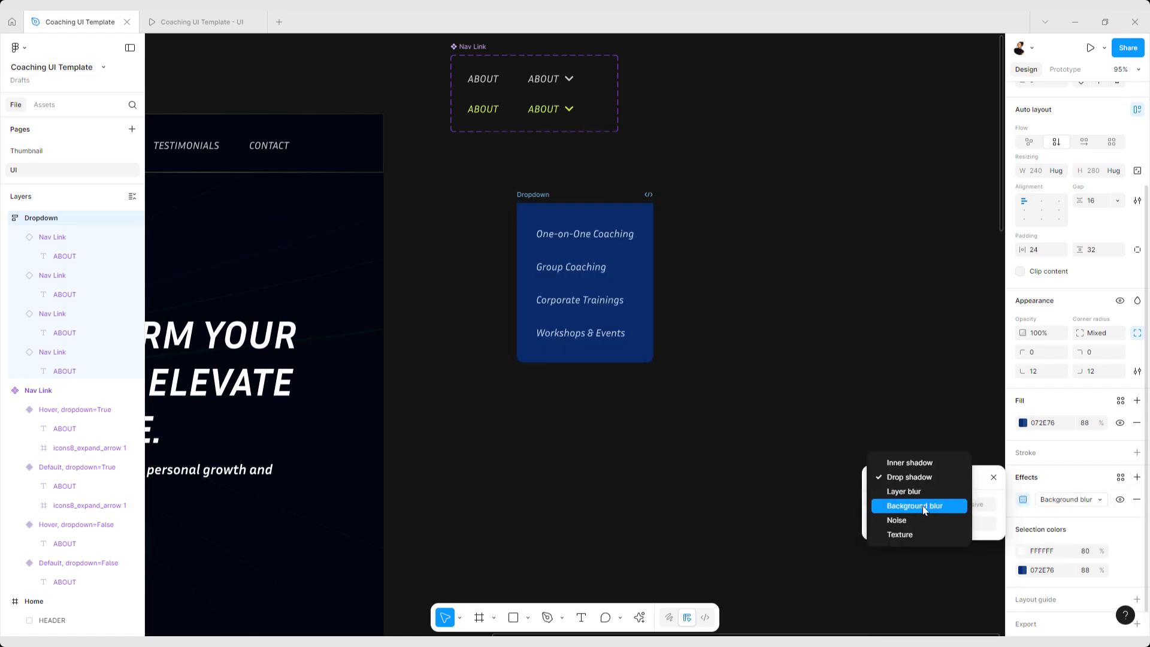
click(924, 506)
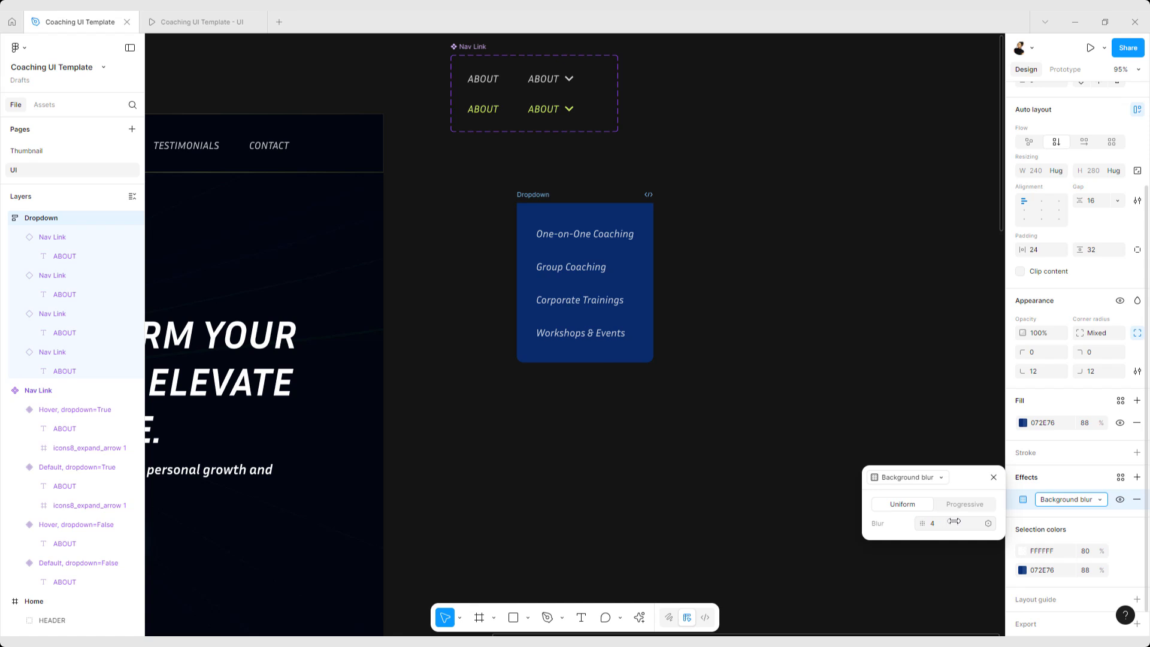
mouse_move(921, 522)
mouse_down()
mouse_move(959, 523)
mouse_move(926, 521)
mouse_move(939, 522)
mouse_up()
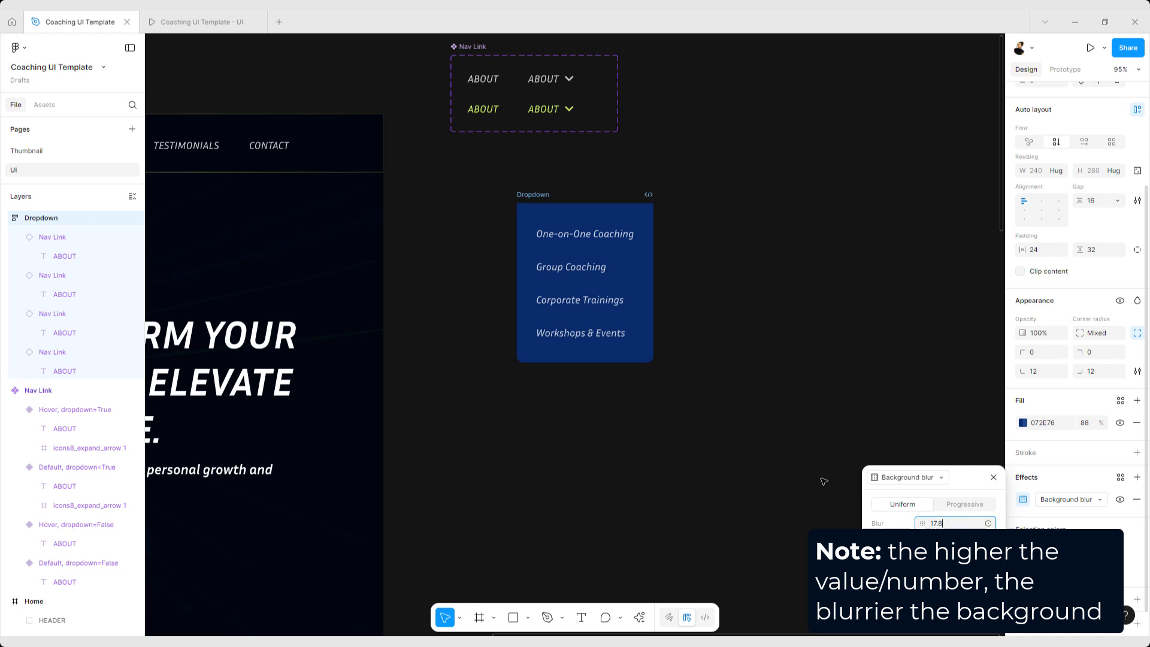
click(764, 361)
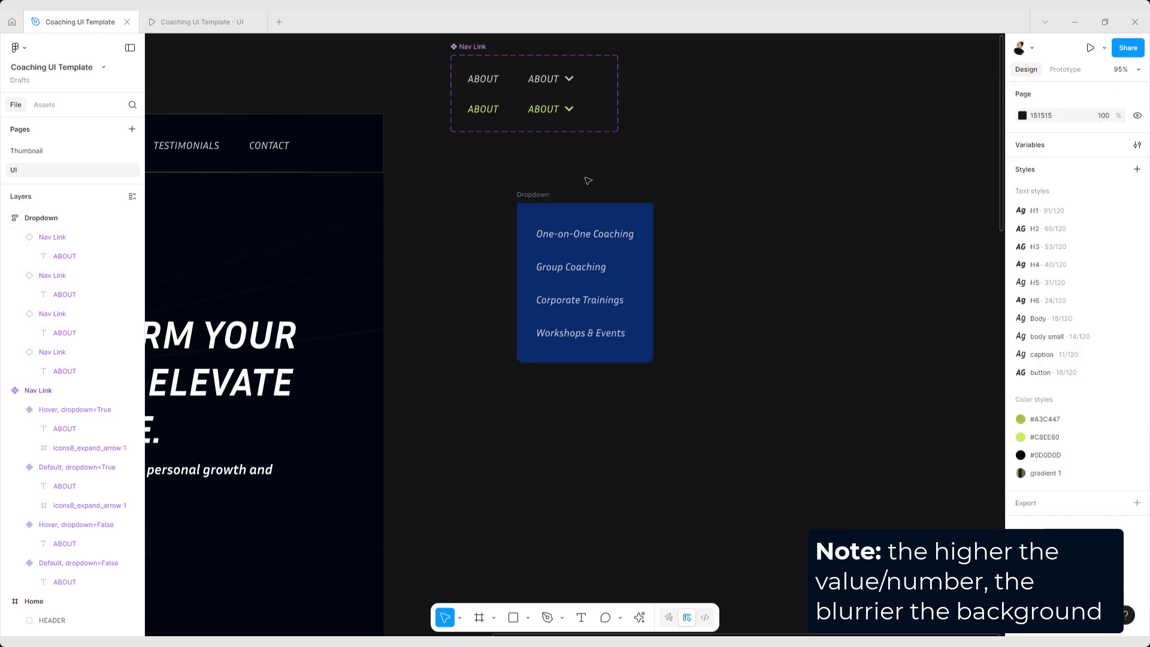
Create an on-click prototype connection from the MY SERVICES link in the Home header to the Dropdown frame.
drag(550, 187, 720, 189)
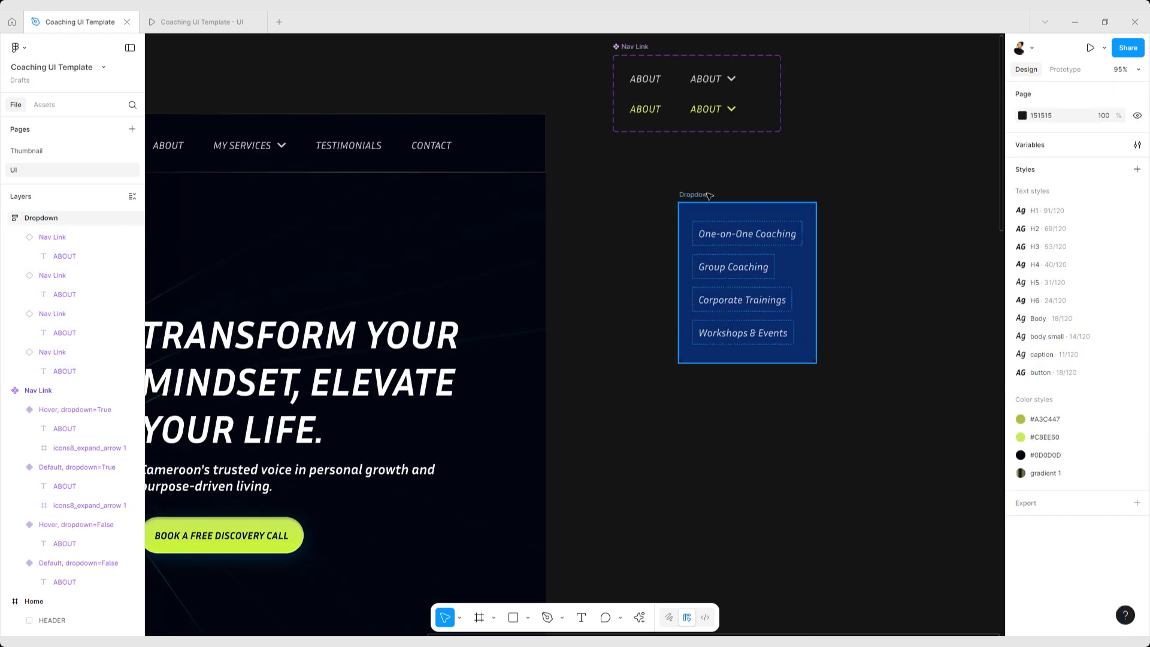
click(719, 207)
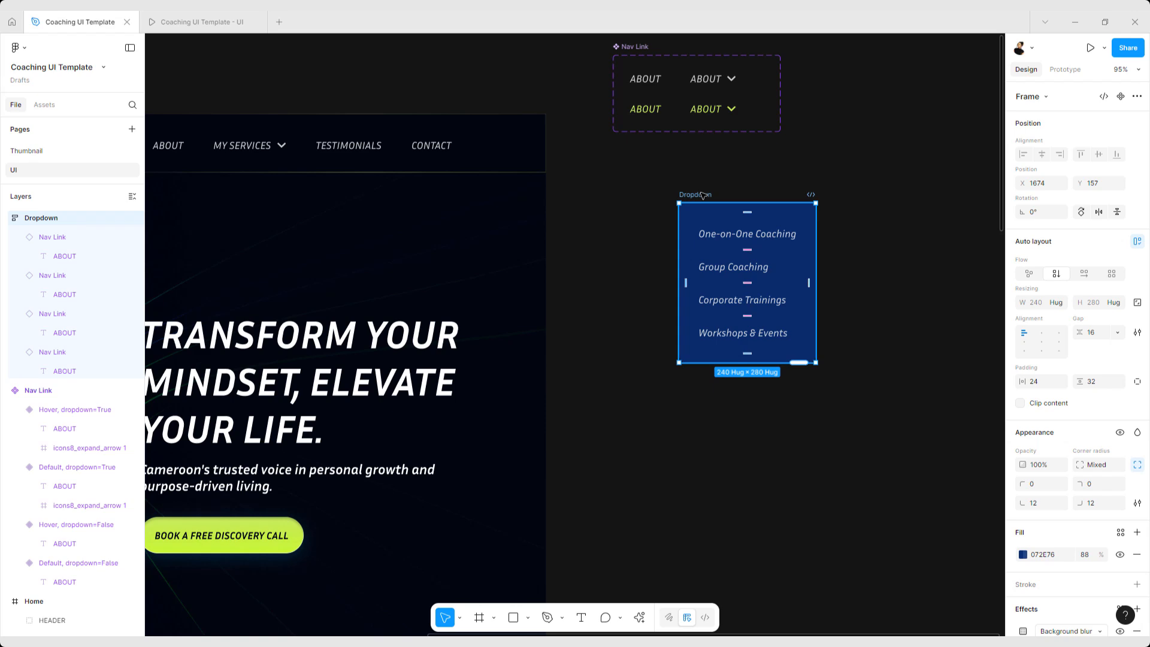
scroll(702, 192, down, 5)
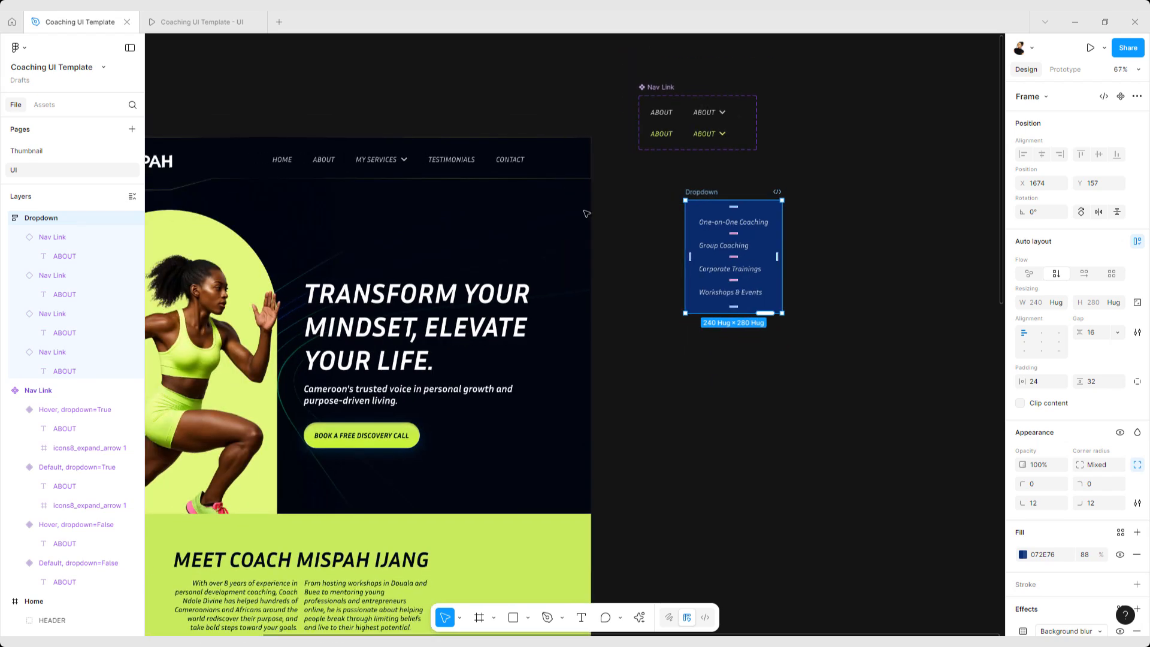
drag(602, 212, 712, 238)
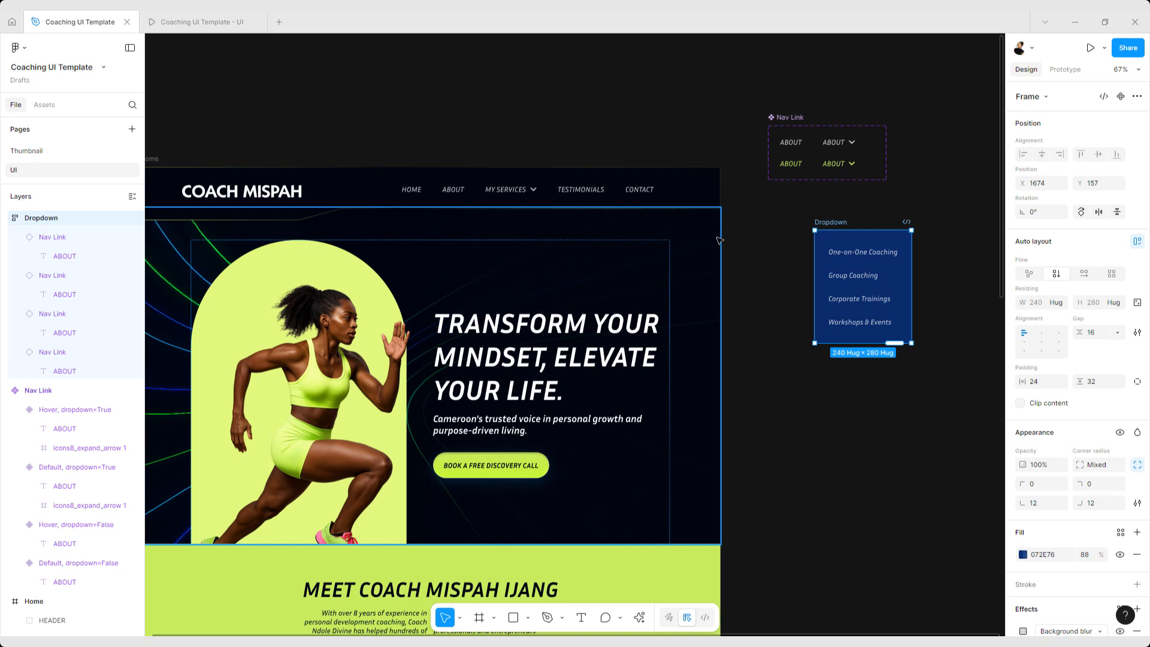
scroll(719, 241, up, 3)
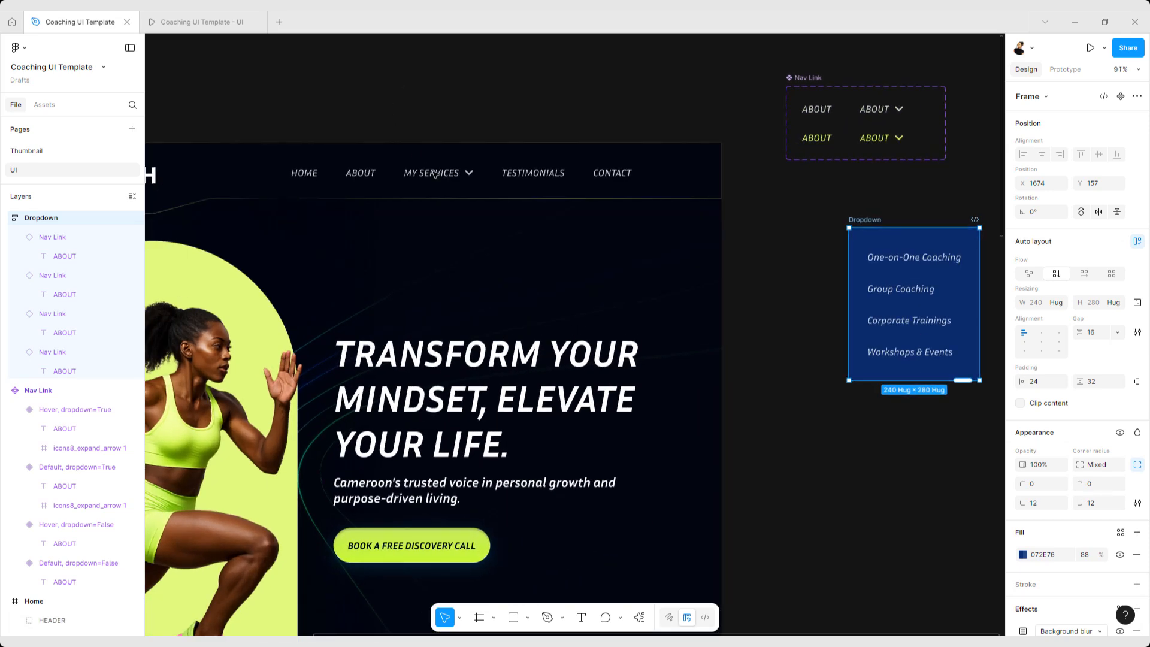
click(1065, 69)
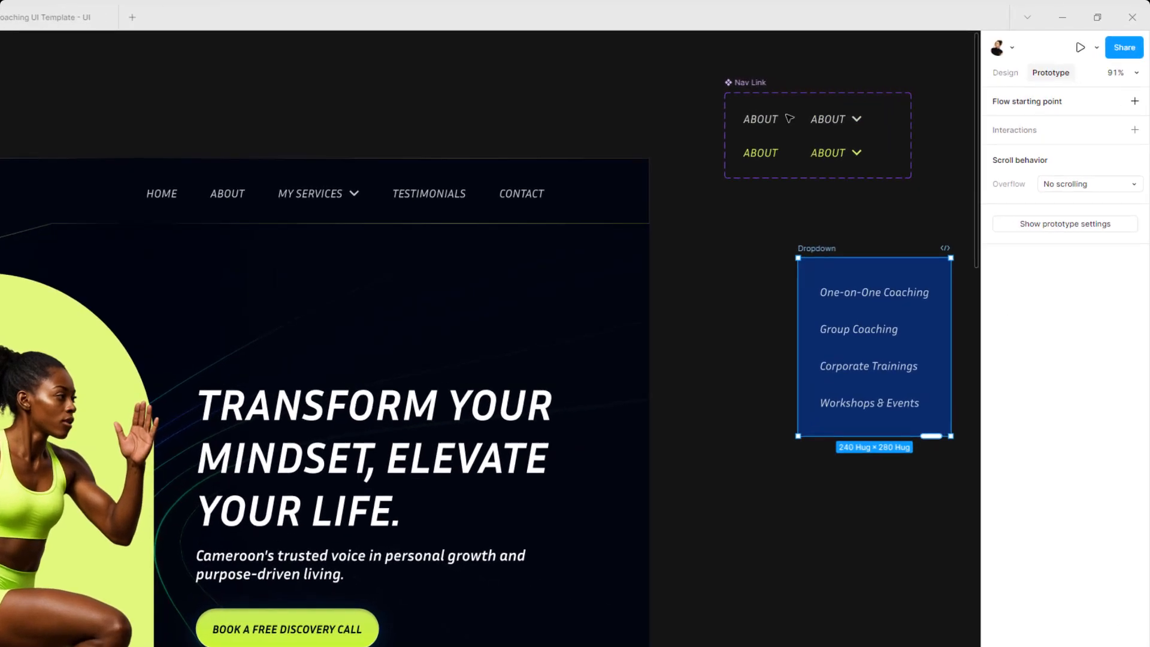
click(229, 210)
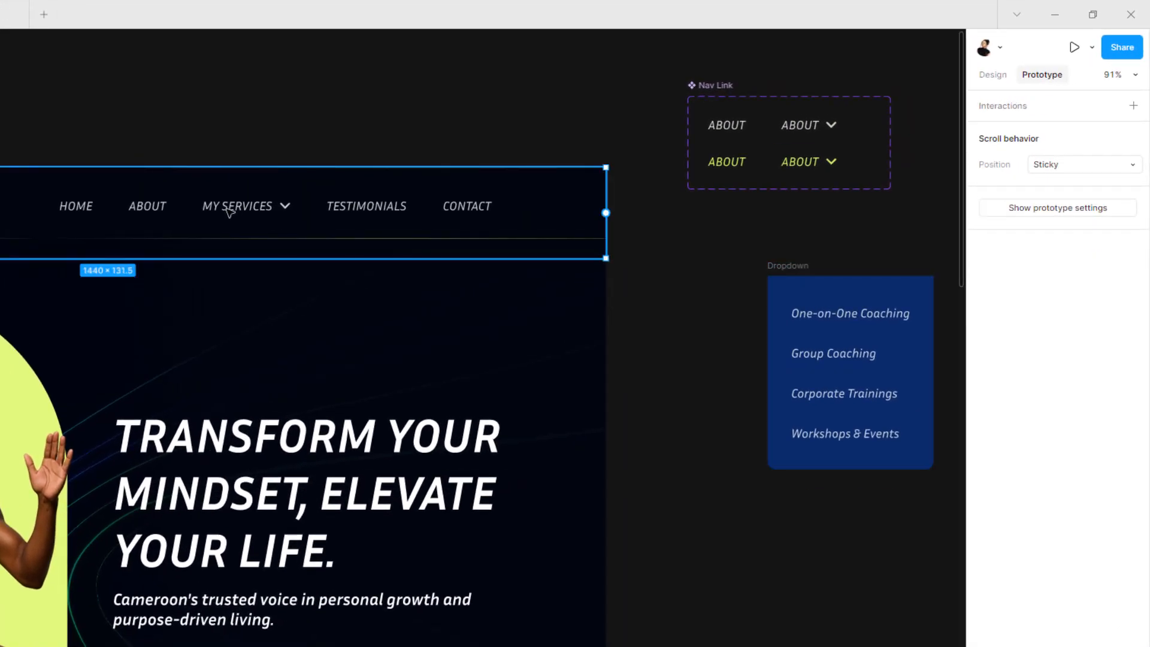
double_click(231, 212)
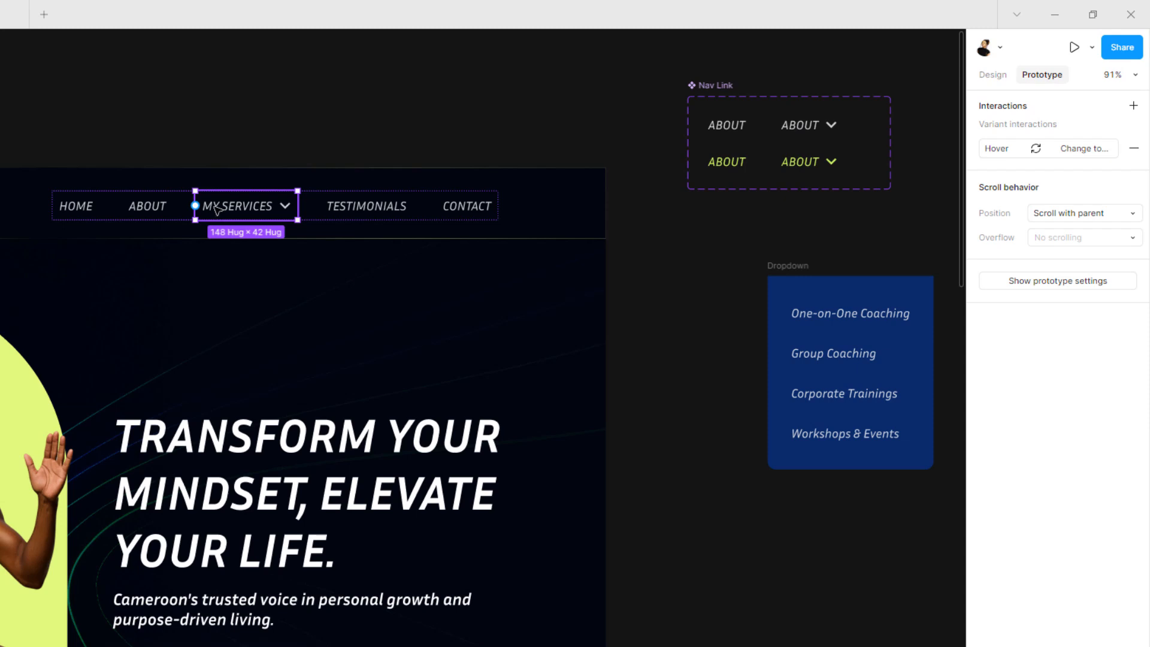
drag(252, 220, 802, 292)
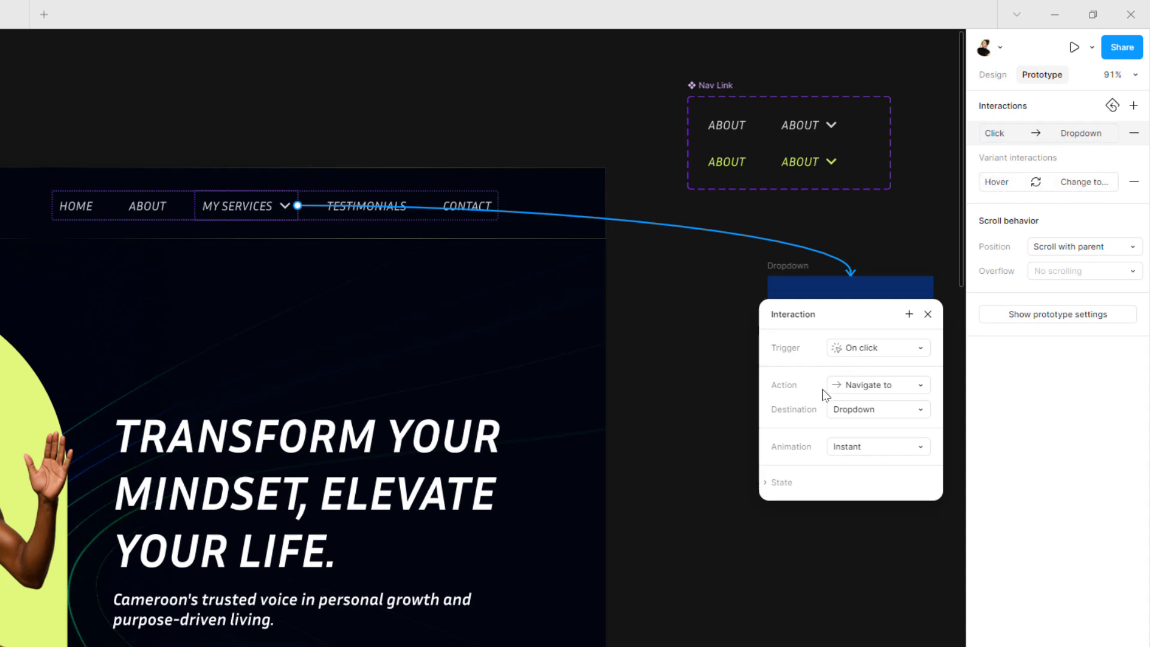
Make the interaction open Dropdown as an overlay with Manual position, placed directly beneath the MY SERVICES link.
click(878, 386)
click(851, 554)
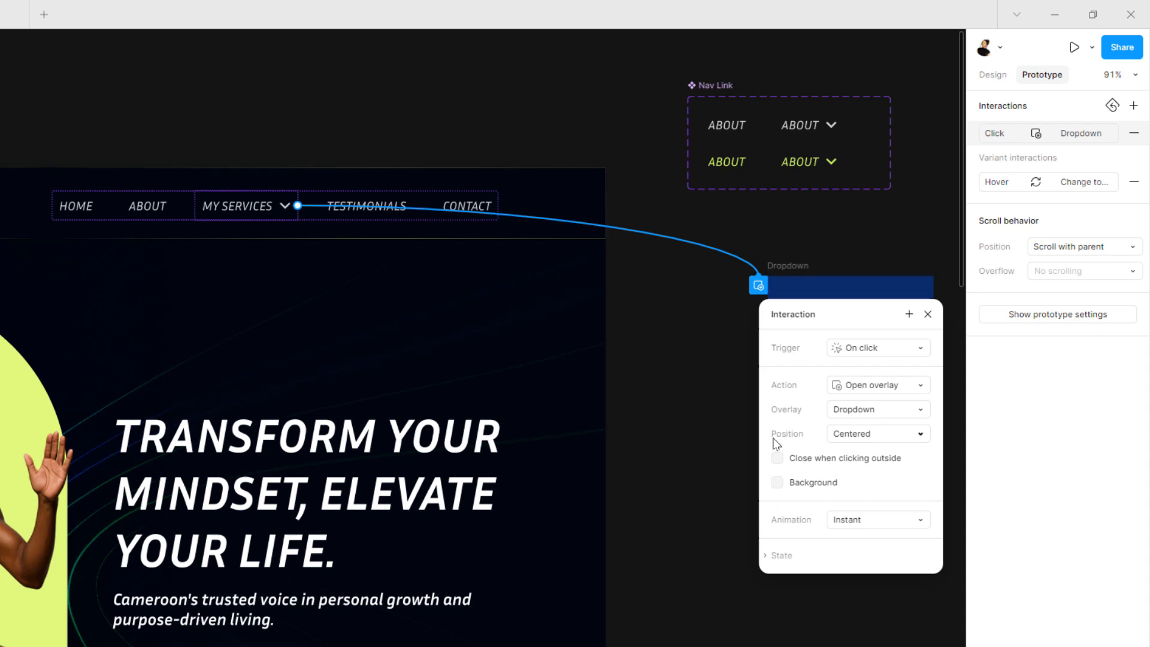
click(862, 438)
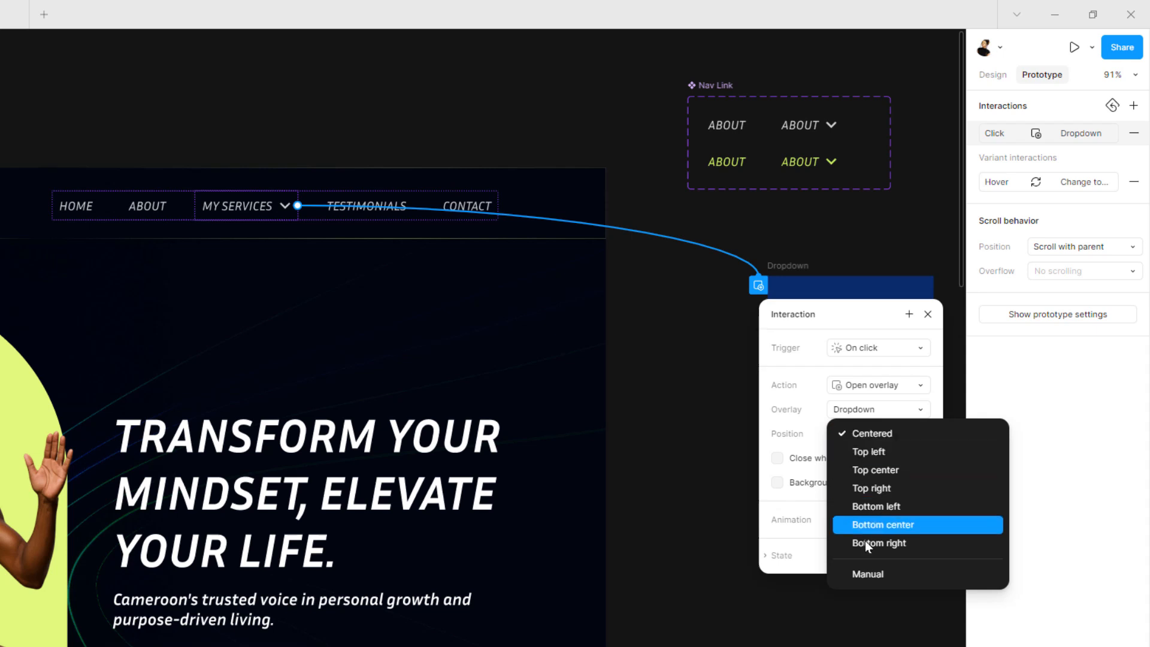
click(873, 574)
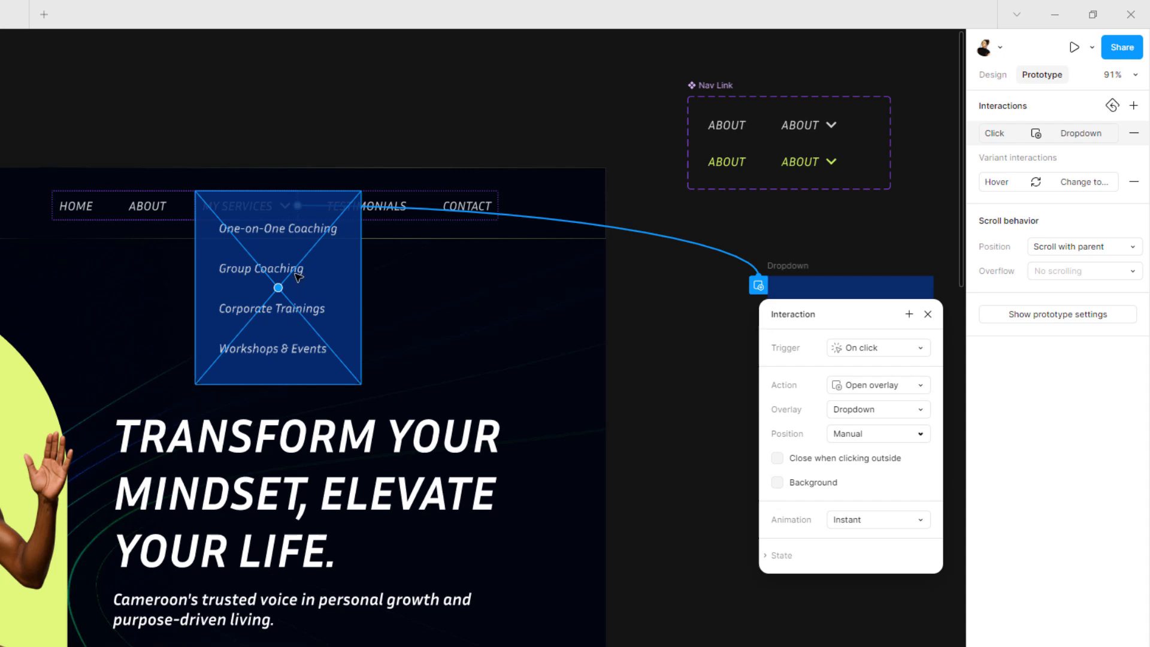
drag(292, 250, 249, 276)
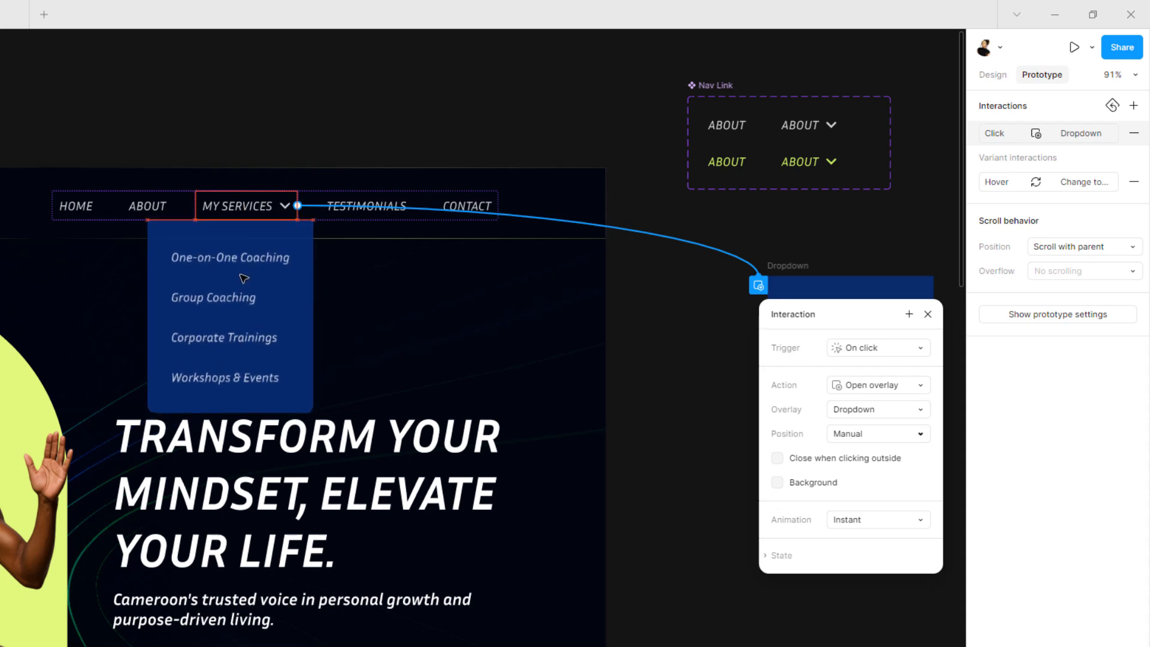
drag(249, 278, 249, 277)
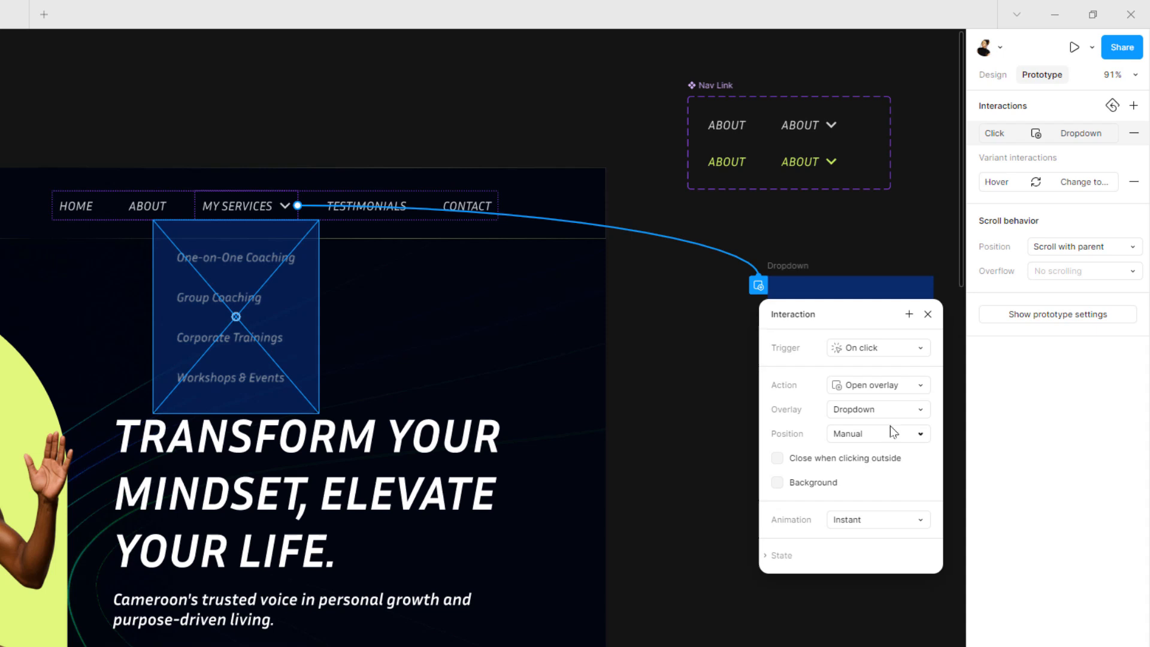
Make the Dropdown overlay close when clicking outside and give it a Move in animation with downward direction.
click(777, 459)
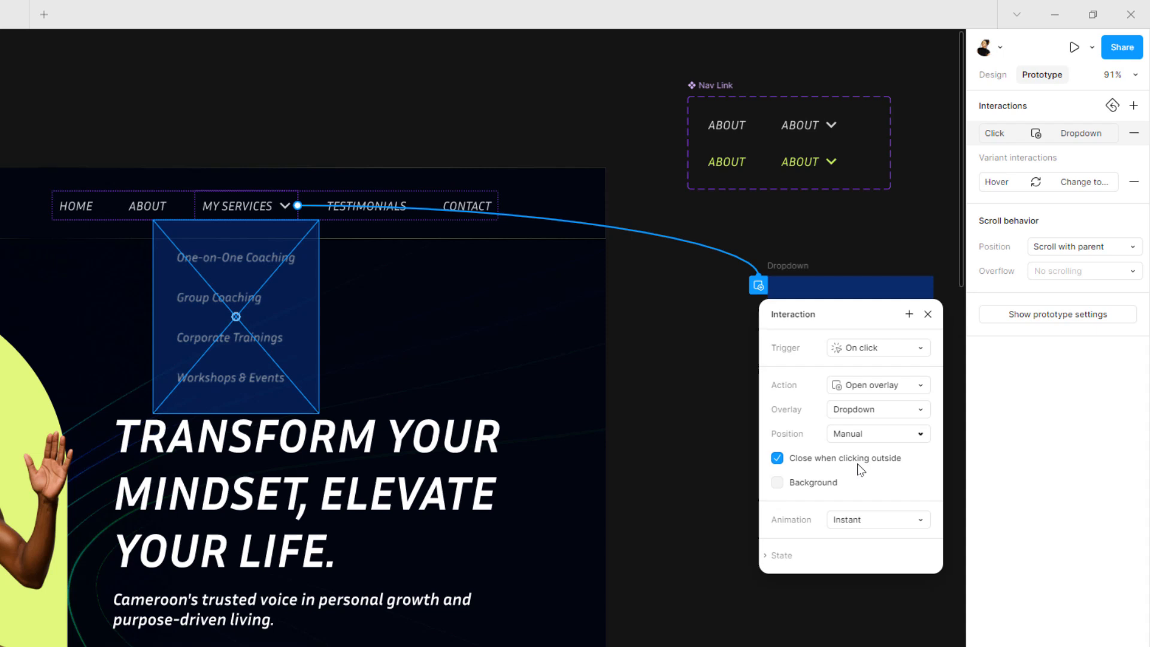
click(876, 521)
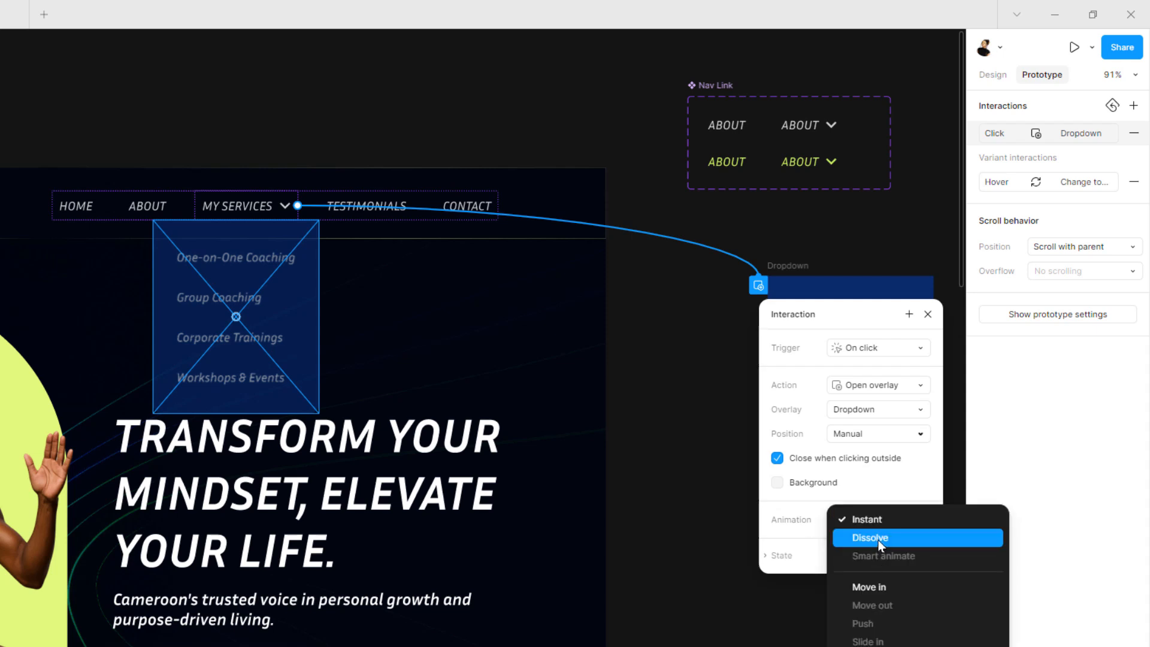
click(879, 581)
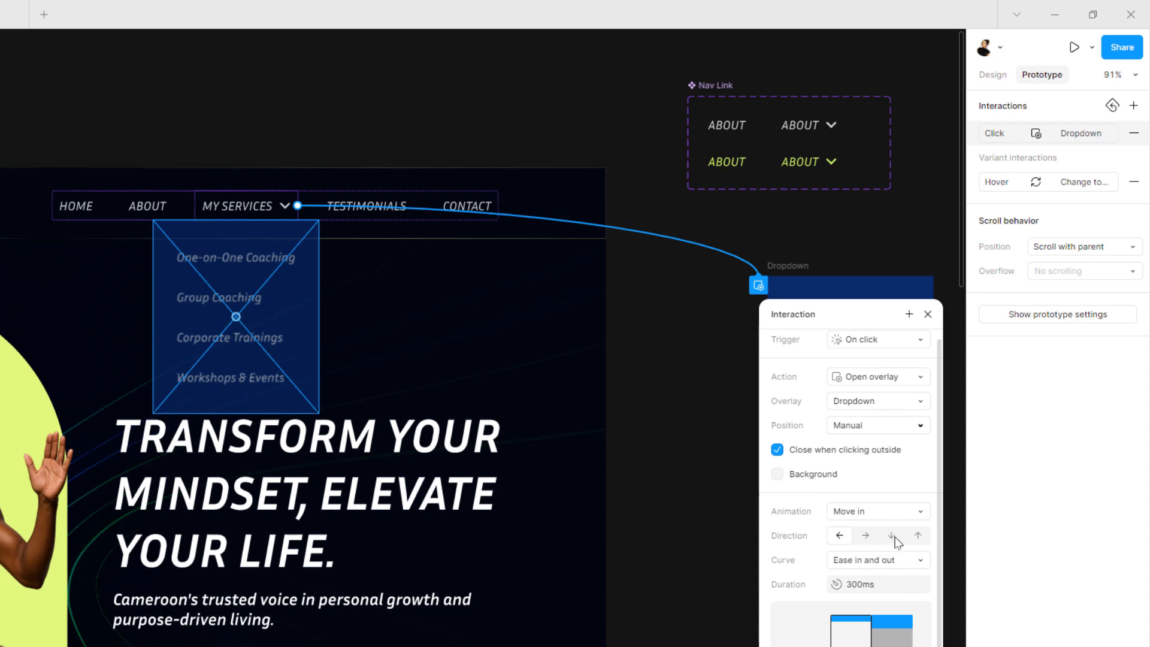
click(892, 539)
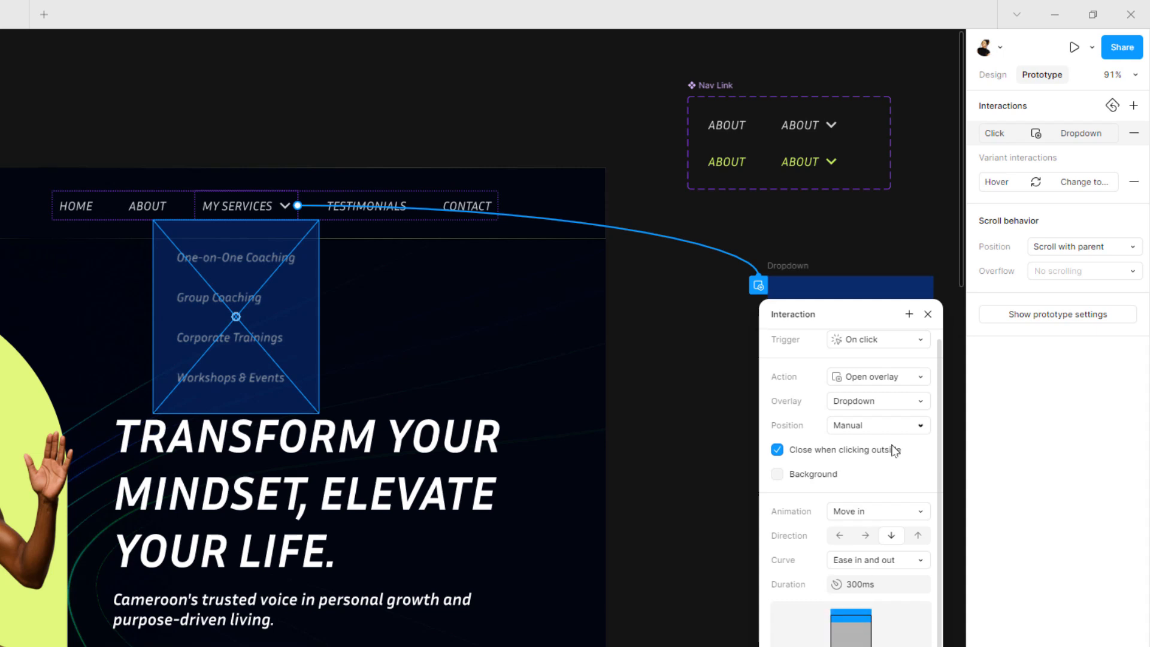
click(928, 315)
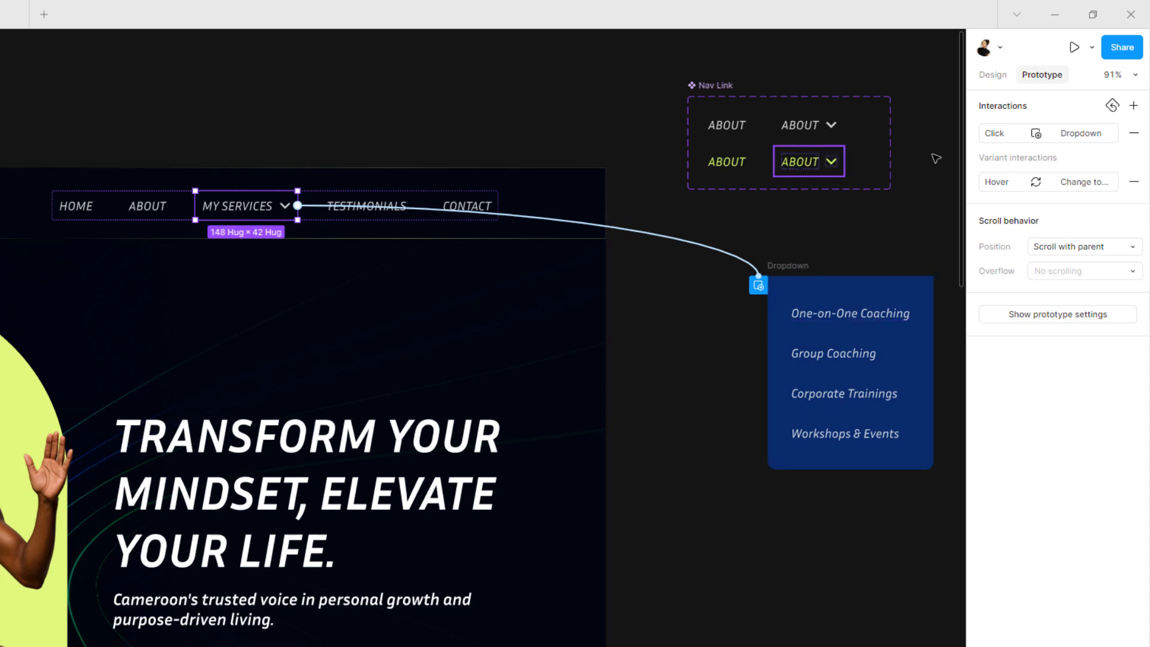
Preview the prototype and test opening the services dropdown from MY SERVICES.
click(997, 82)
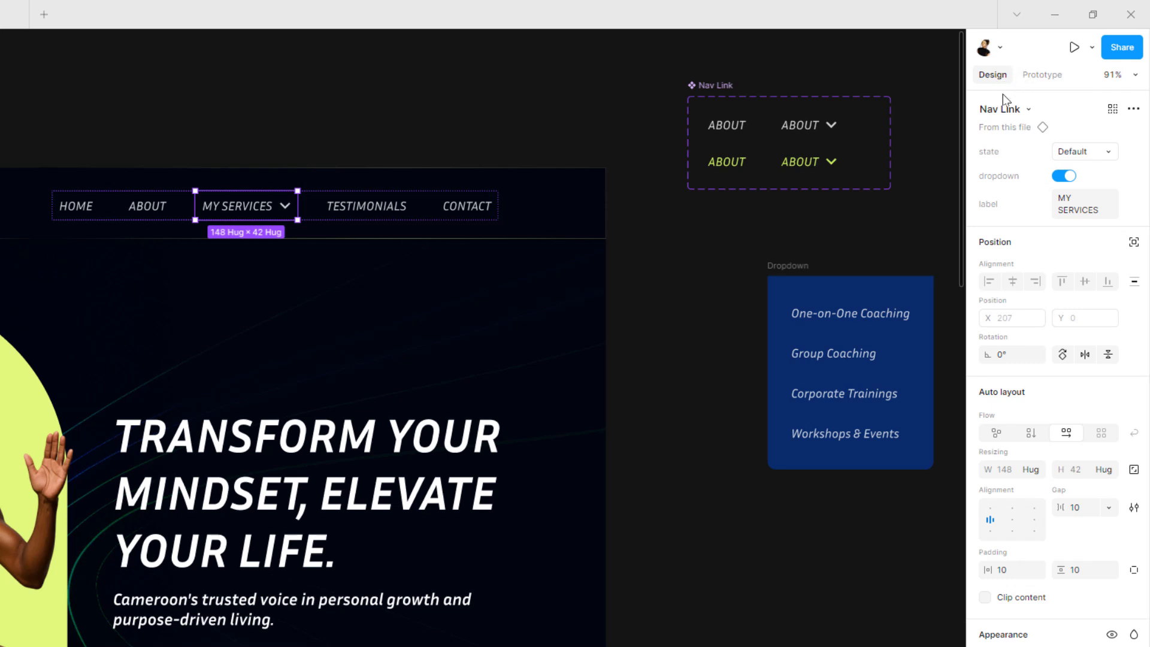
click(1073, 51)
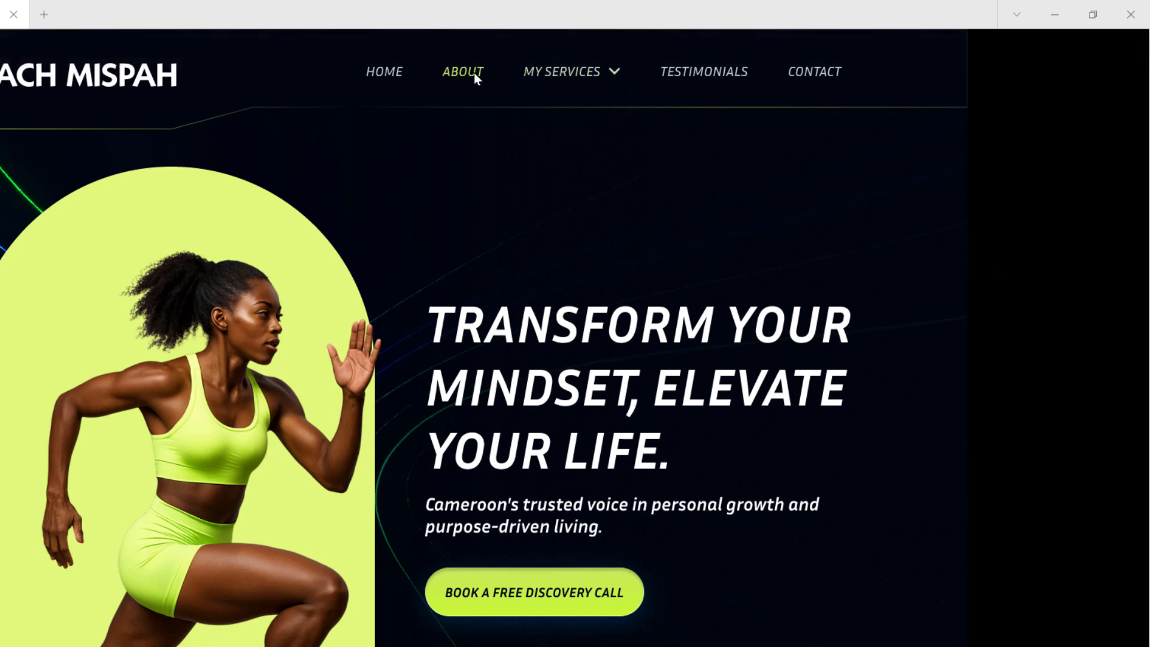
click(584, 75)
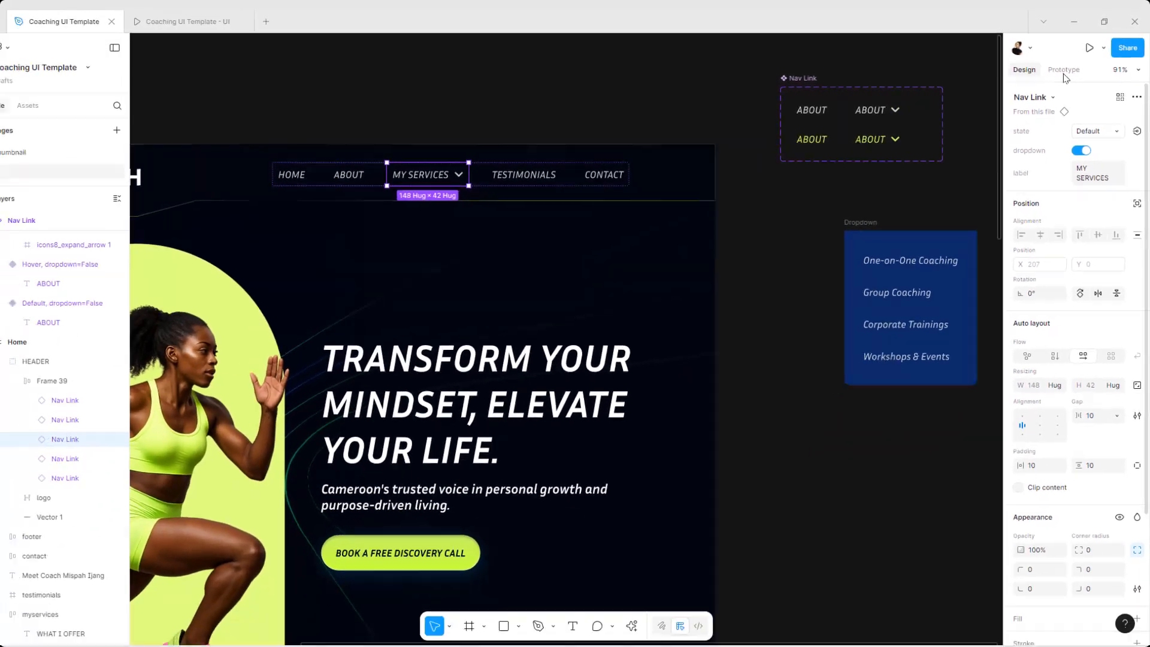
Change the MY SERVICES overlay interaction's animation to Dissolve with a Bouncy curve.
click(1042, 74)
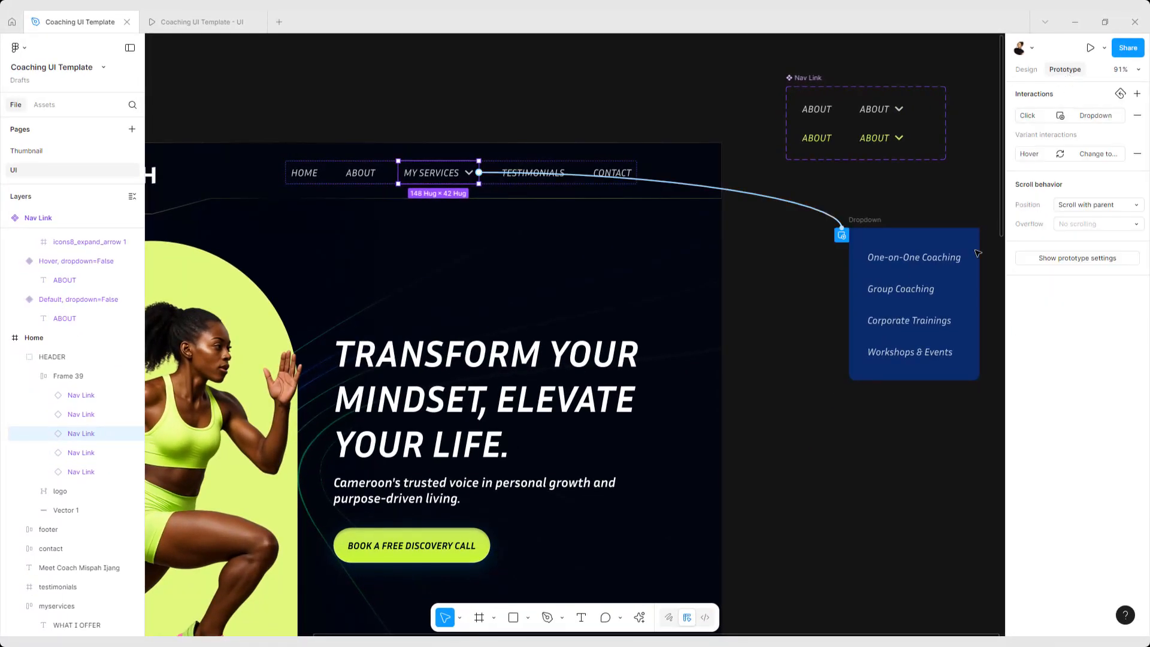
click(828, 217)
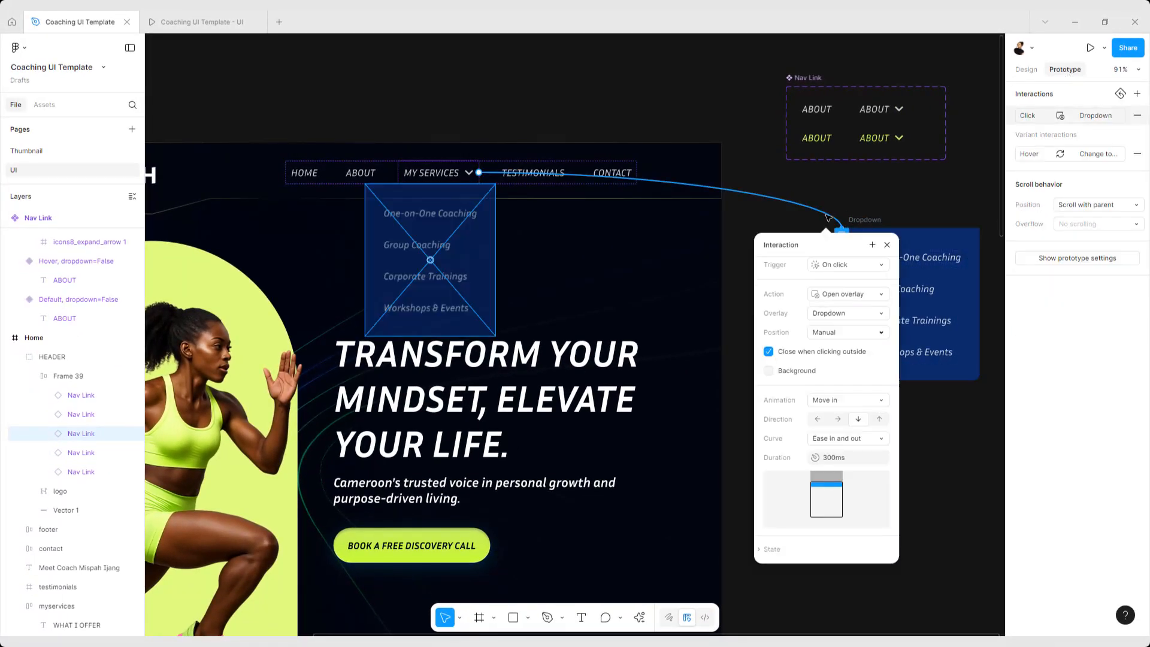
click(845, 399)
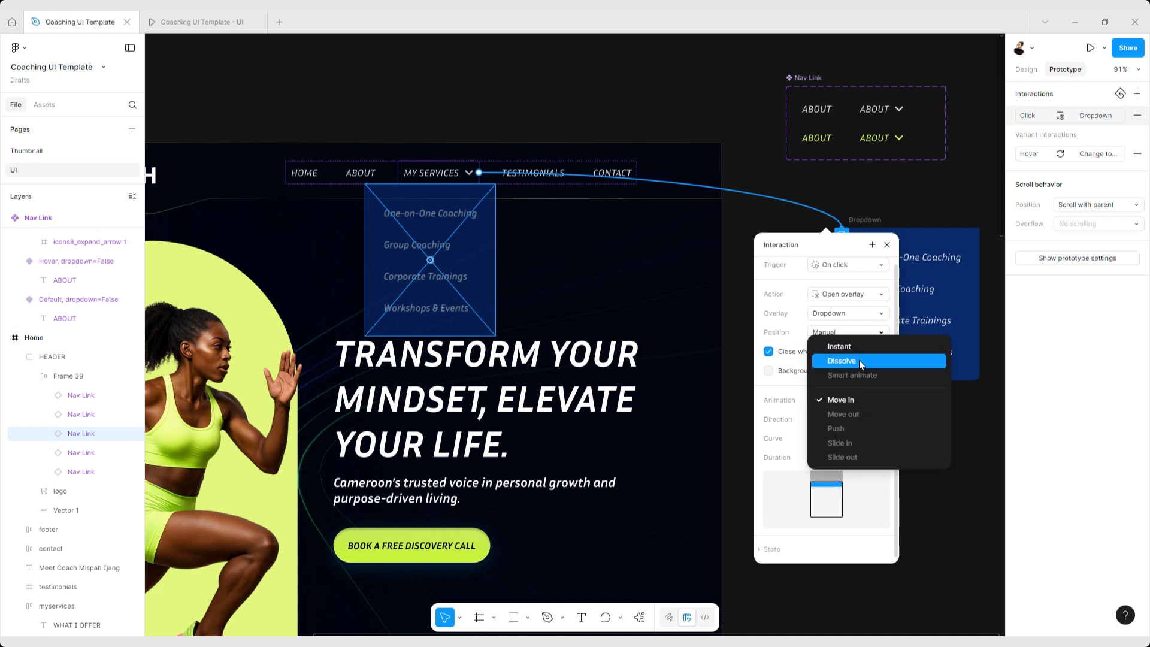
click(859, 359)
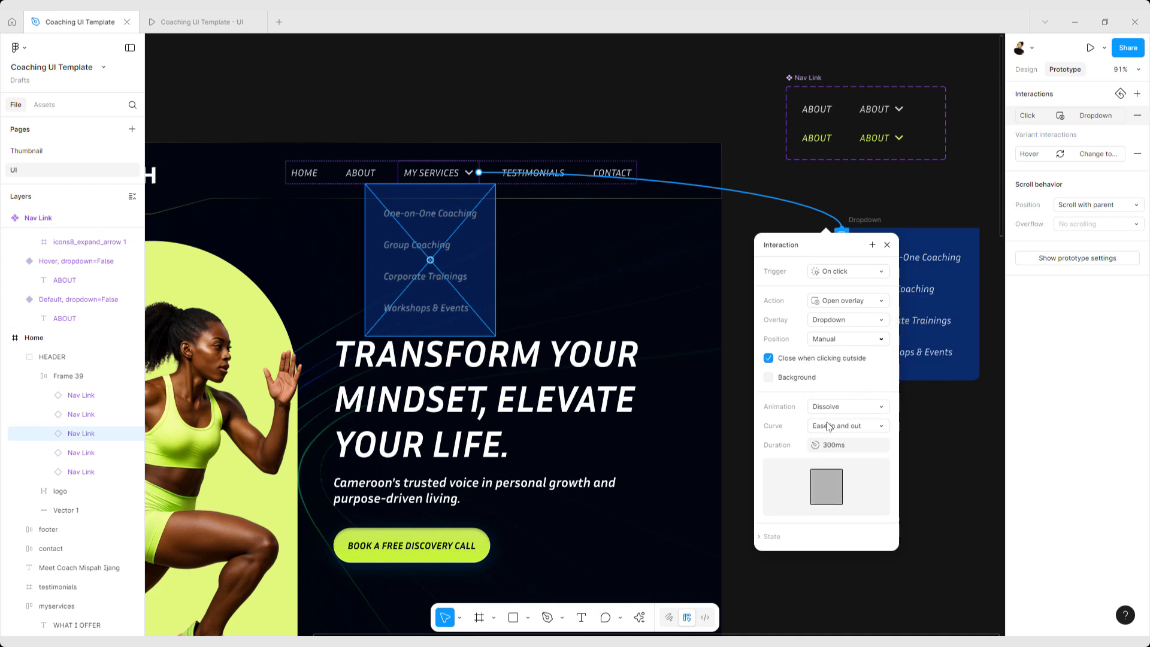
click(828, 426)
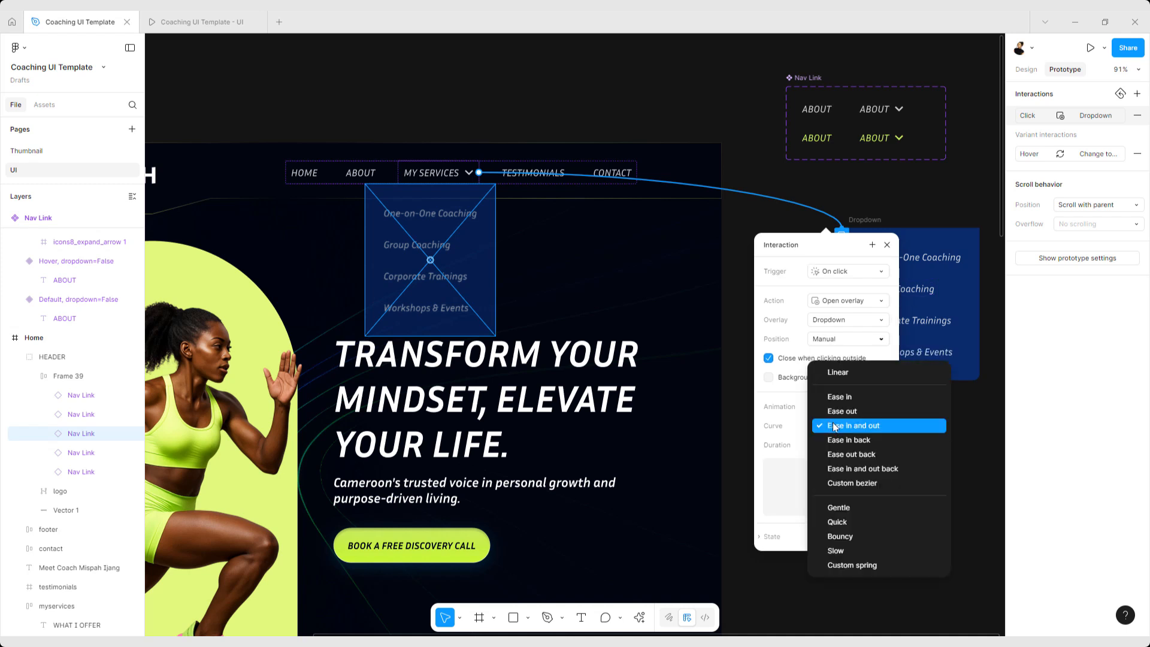
click(839, 536)
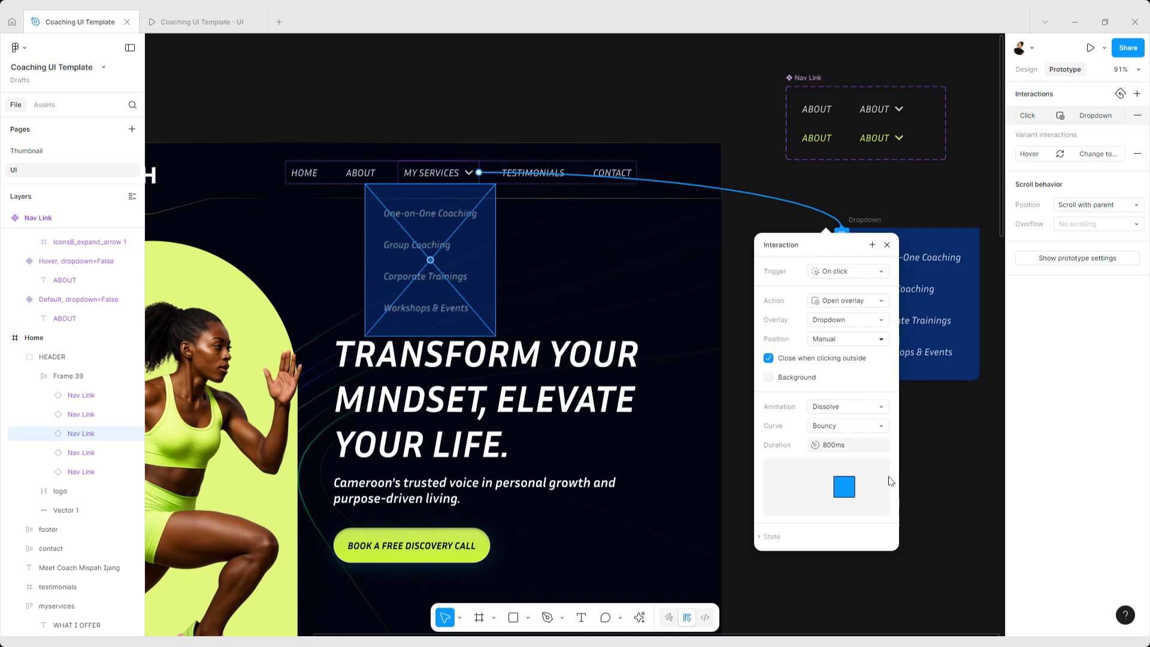
Set the Dissolve animation's duration to 300 ms.
click(829, 448)
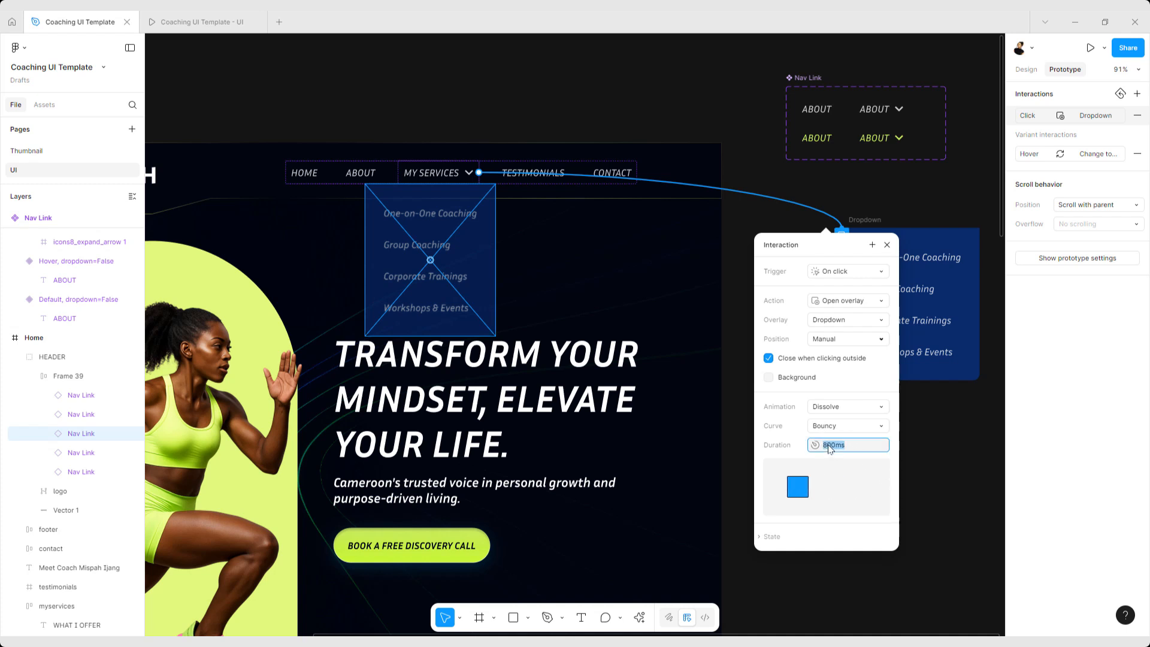
click(829, 449)
double_click(828, 449)
text(300)
key(Return)
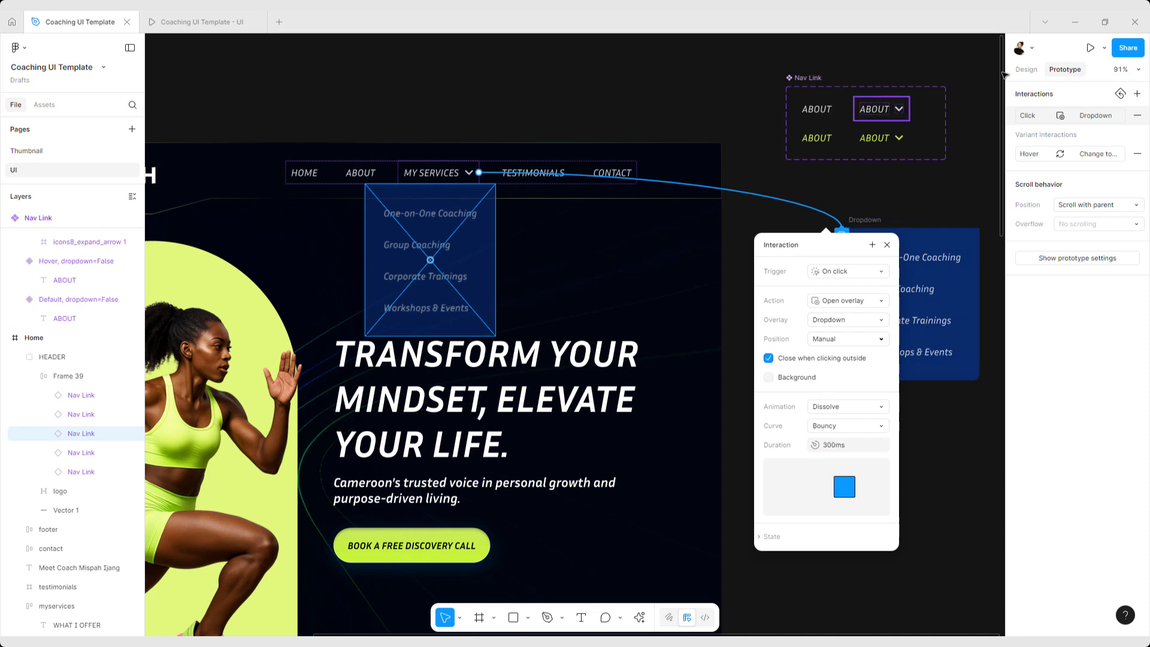
Preview the prototype briefly, return to the Home frame in the design file and close the preview.
click(1090, 47)
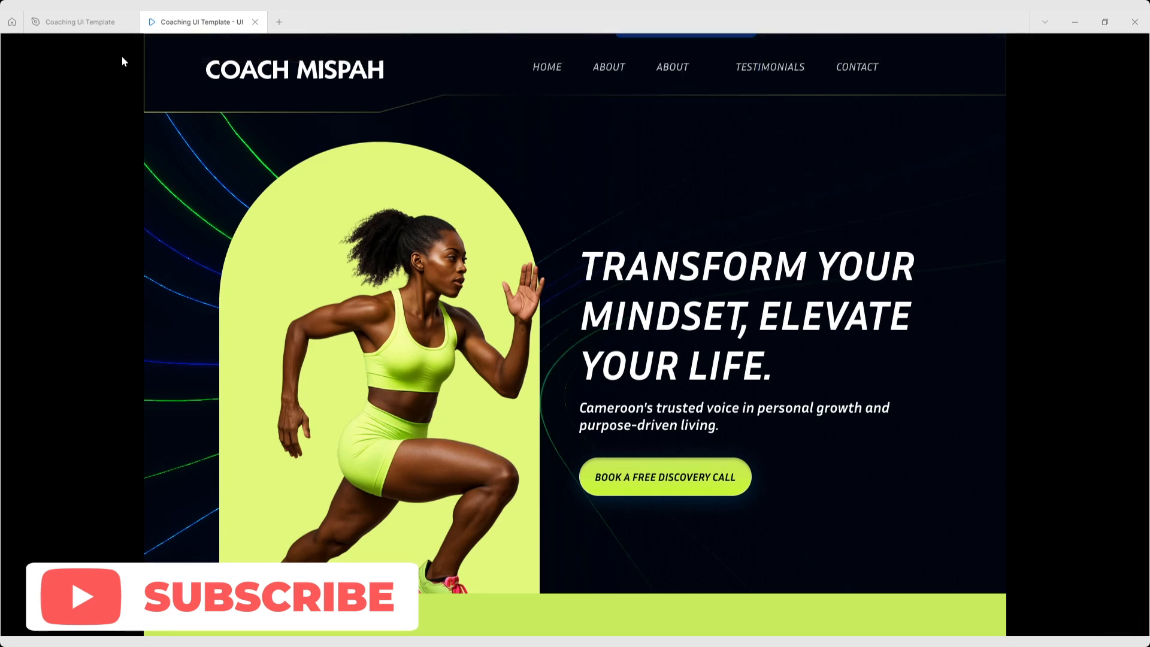
click(80, 30)
scroll(597, 154, left, 4)
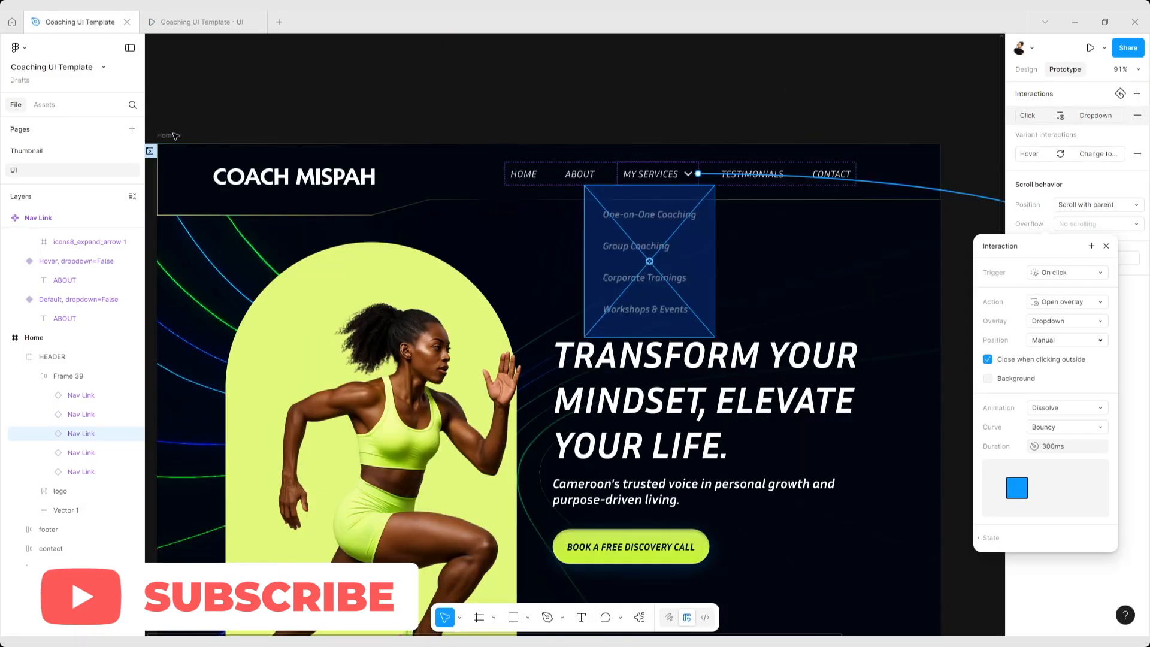
click(254, 23)
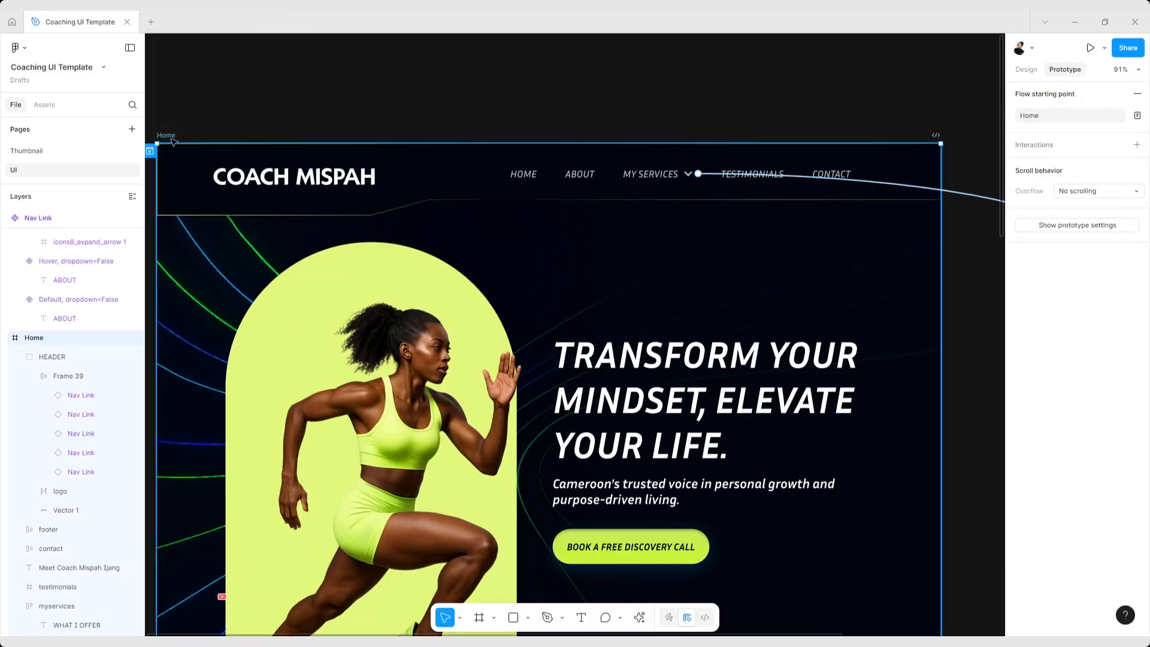
Present the prototype from the Home frame and test repeatedly opening the MY SERVICES dropdown and dismissing it from outside.
click(1090, 48)
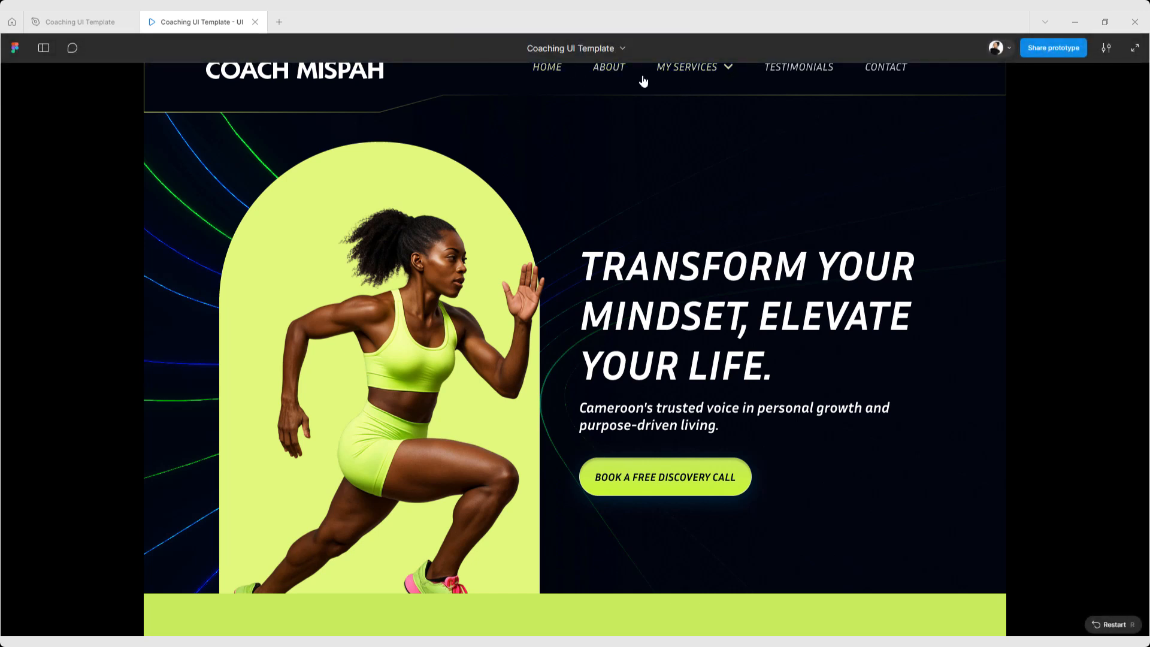
click(719, 73)
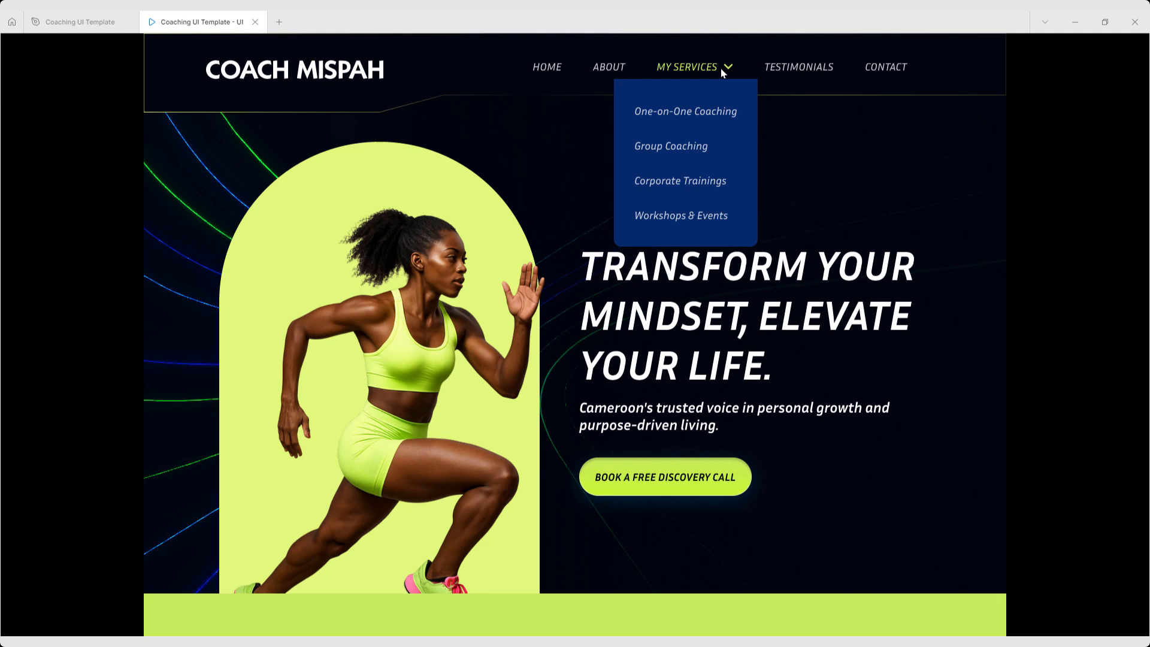
click(573, 134)
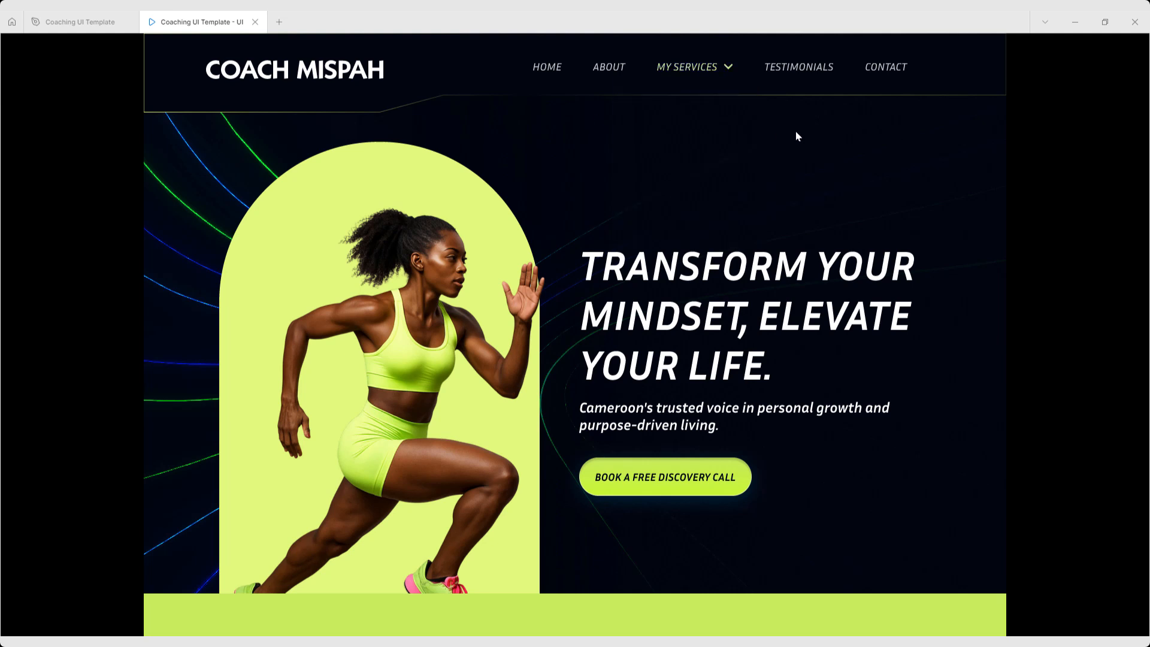
click(714, 74)
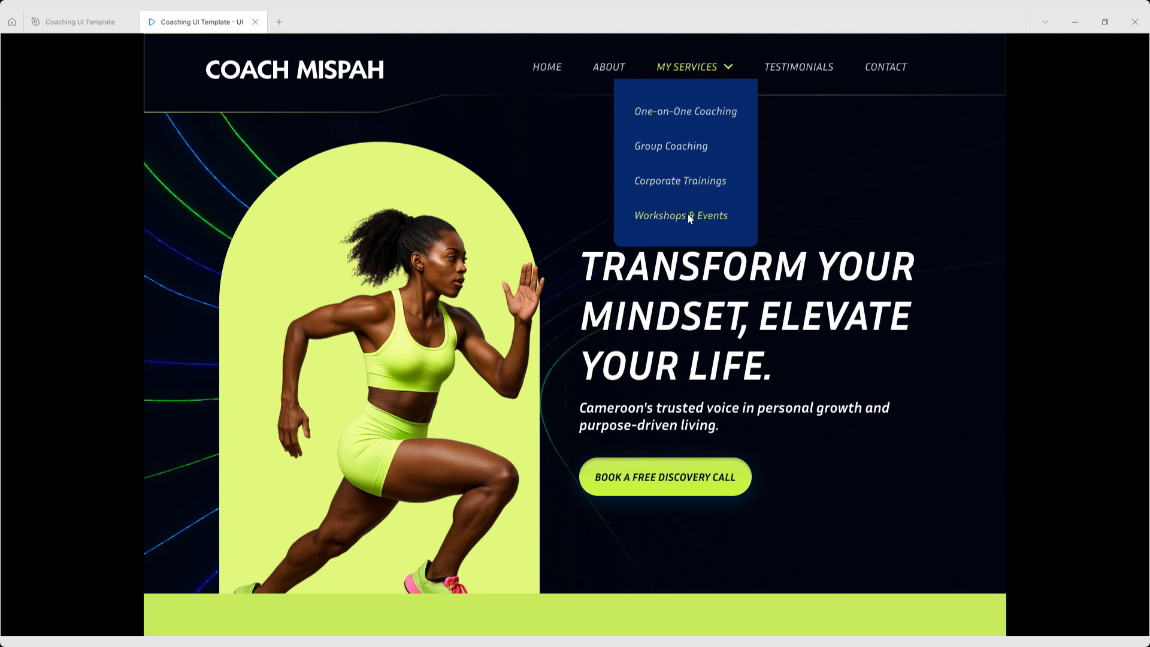
click(773, 166)
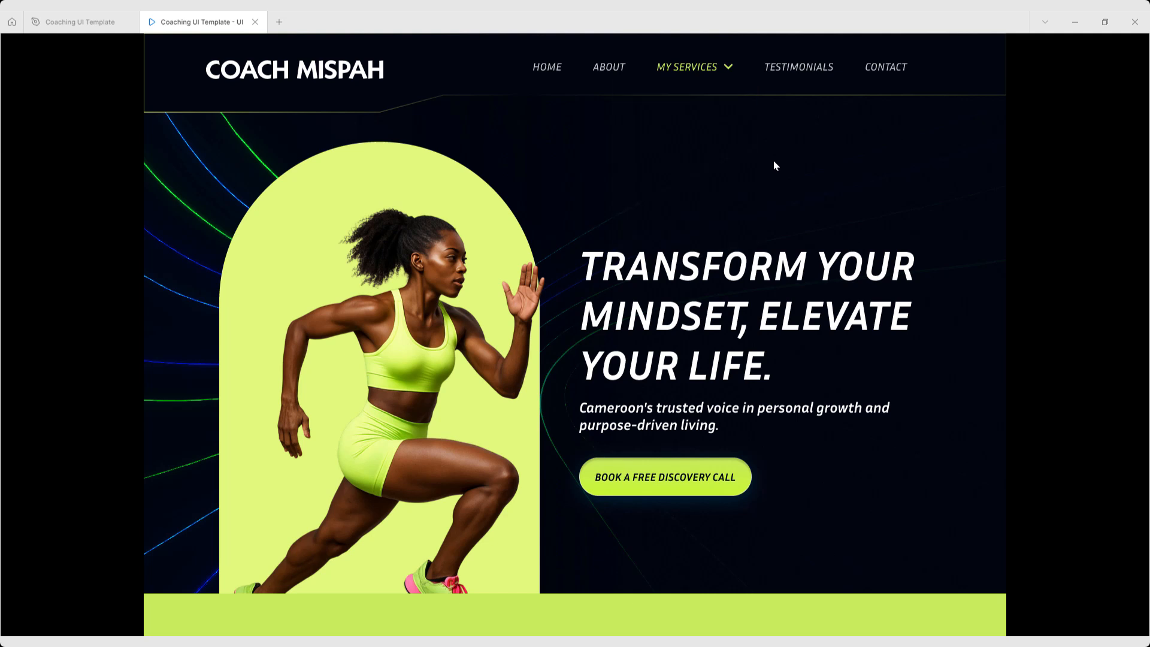
click(706, 70)
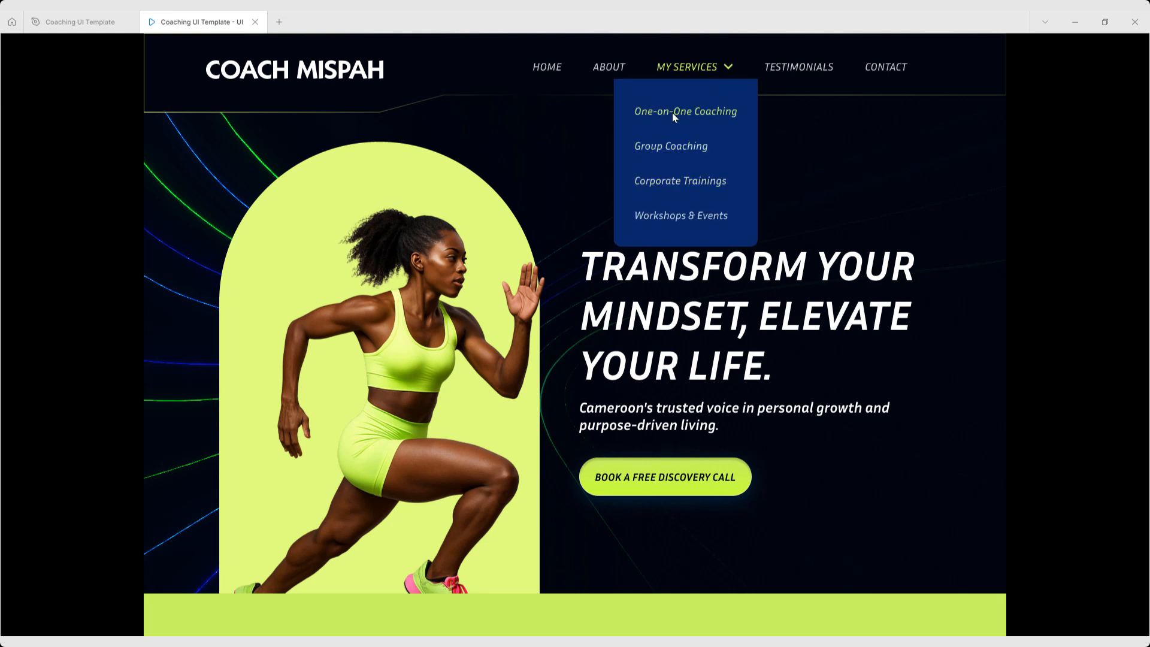